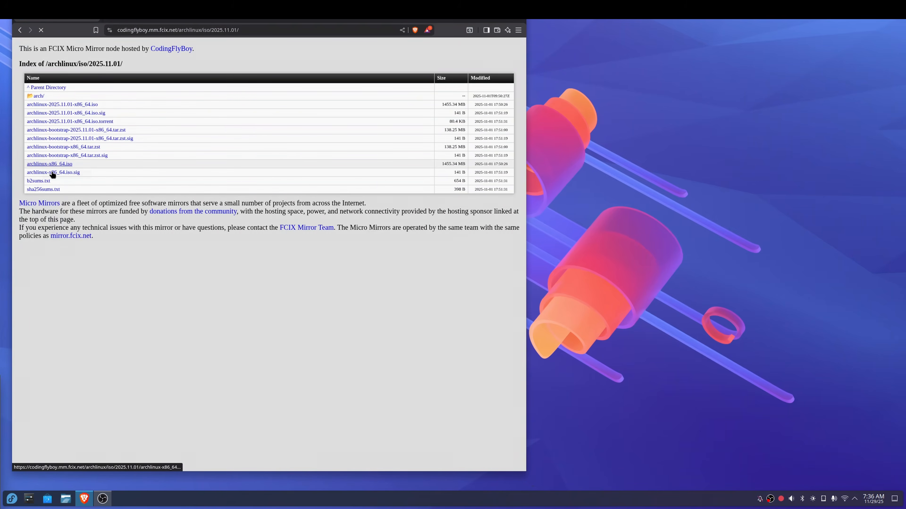
Start downloading archlinux-x86_64.iso from the mirror's 2025.11.01 directory, and cancel the save dialog.
left_click(42, 165)
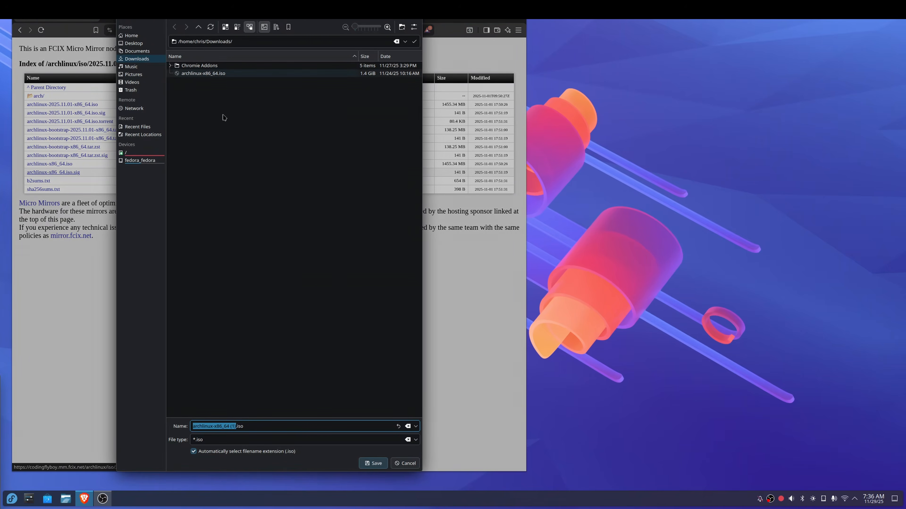
left_click(403, 463)
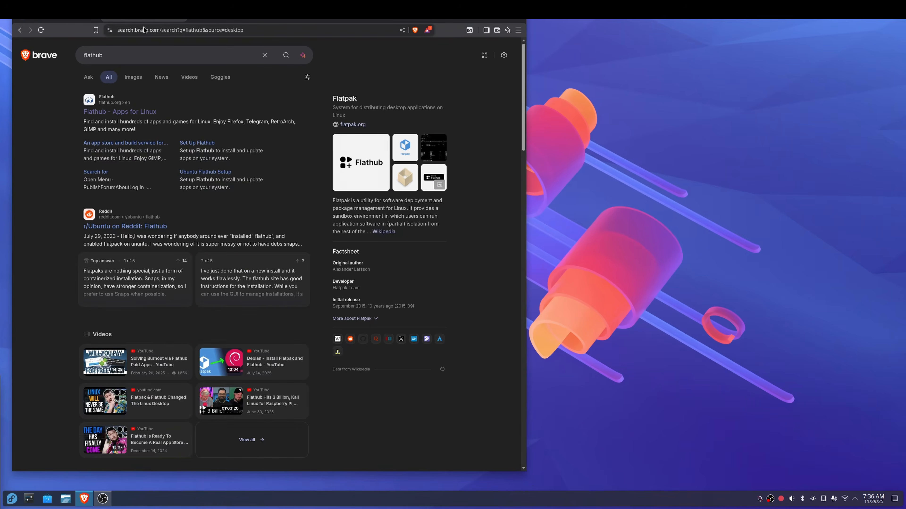
Open Flathub from the search results and copy the manual Flatpak install command for Fedora Media Writer.
left_click(131, 114)
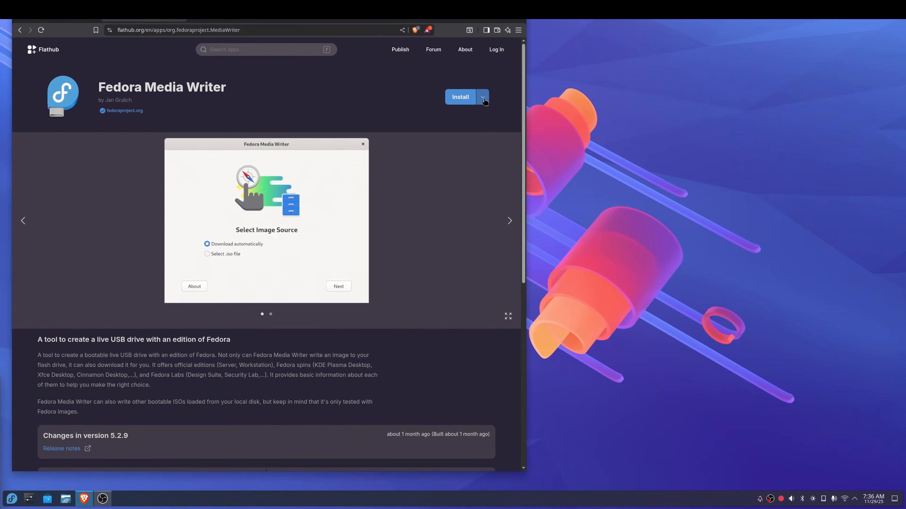
left_click(482, 97)
left_click(476, 161)
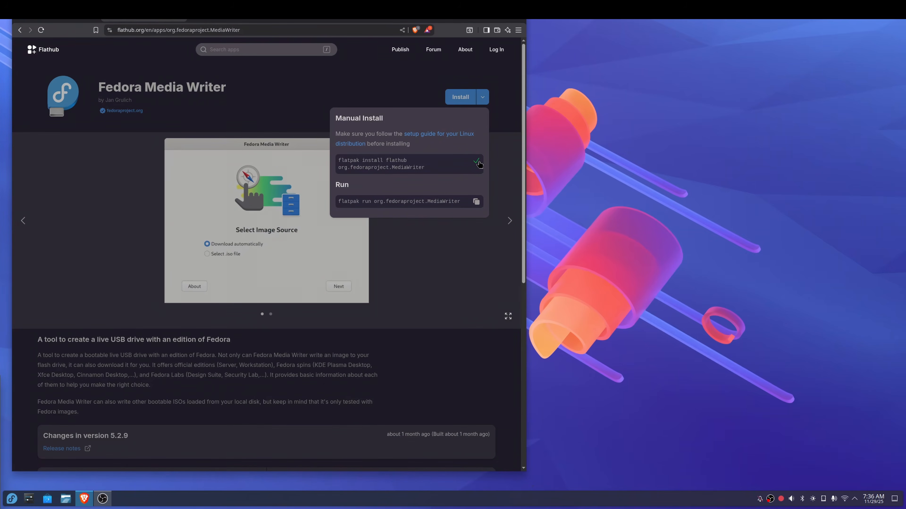
Paste the Fedora Media Writer install command into a new Konsole terminal, and close it without running the command.
left_click(12, 499)
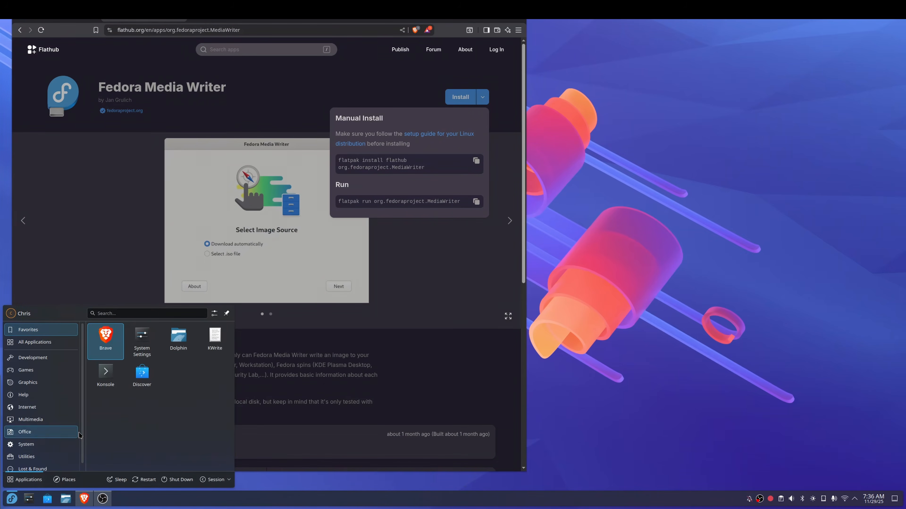
left_click(106, 379)
right_click(328, 250)
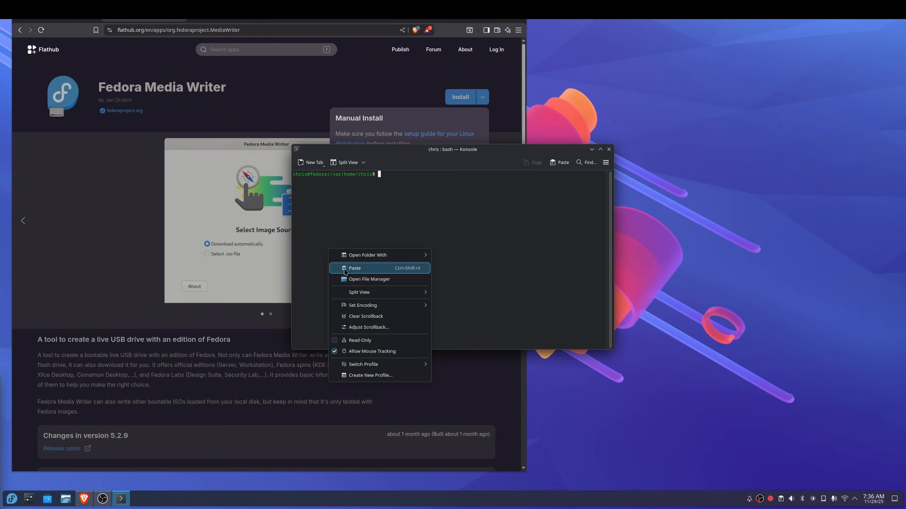
left_click(354, 267)
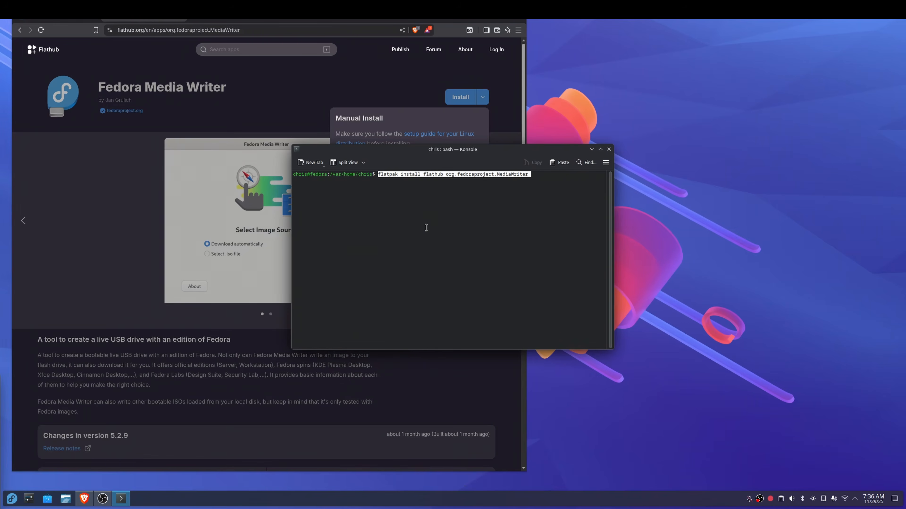
left_click(608, 150)
left_click(513, 126)
Launch Fedora Media Writer, choose to select an .iso file as the image source, and continue.
left_click(12, 499)
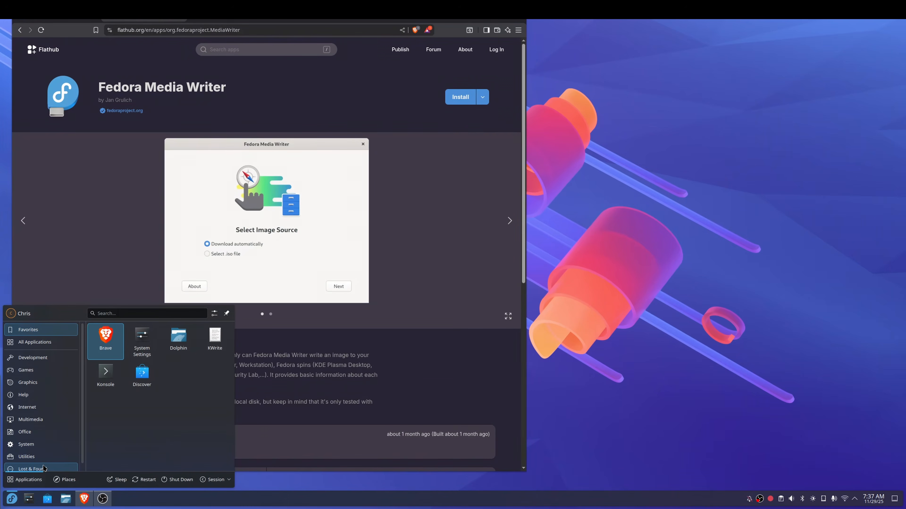
type("fedo")
left_click(44, 372)
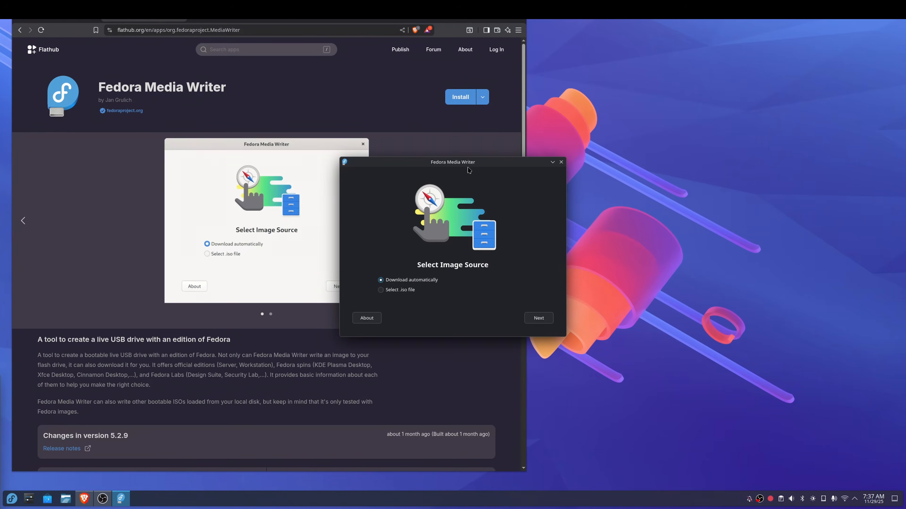
left_click(400, 289)
left_click(538, 318)
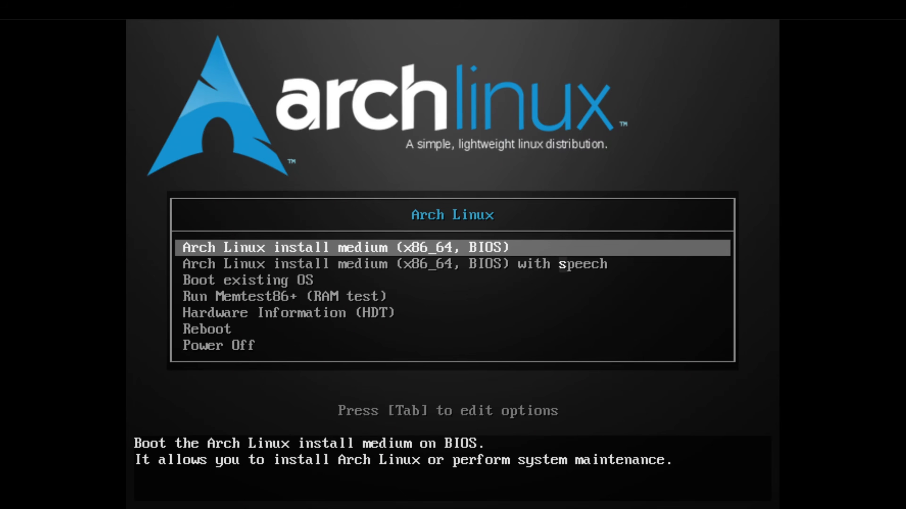
Boot the Arch Linux install medium (x86_64, BIOS) without speech.
key("Down")
key("Up")
key("Return")
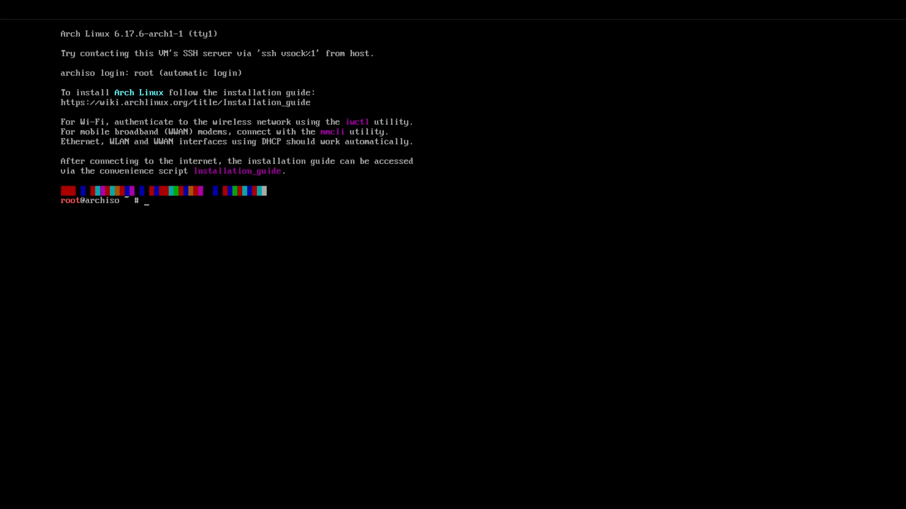
Start iwctl, and display its command help and the list of devices in station mode.
type("iwctl")
key("Return")
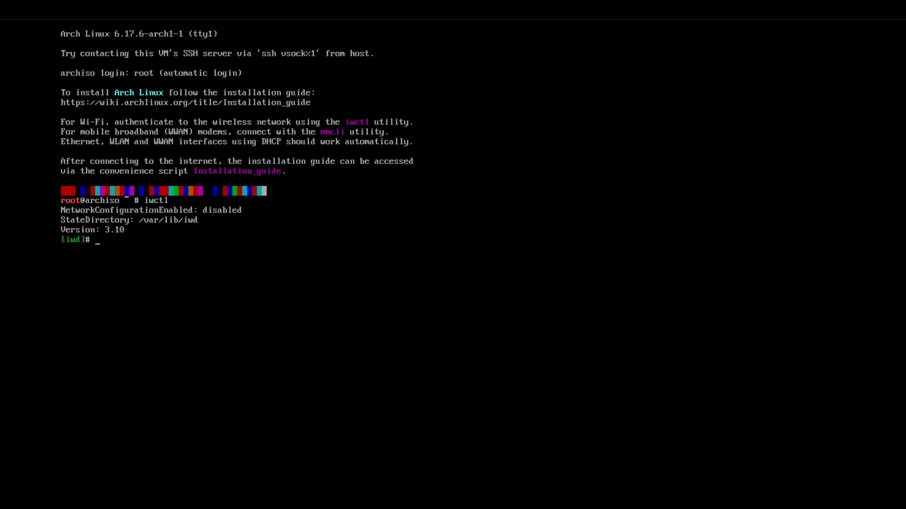
type("help")
key("Return")
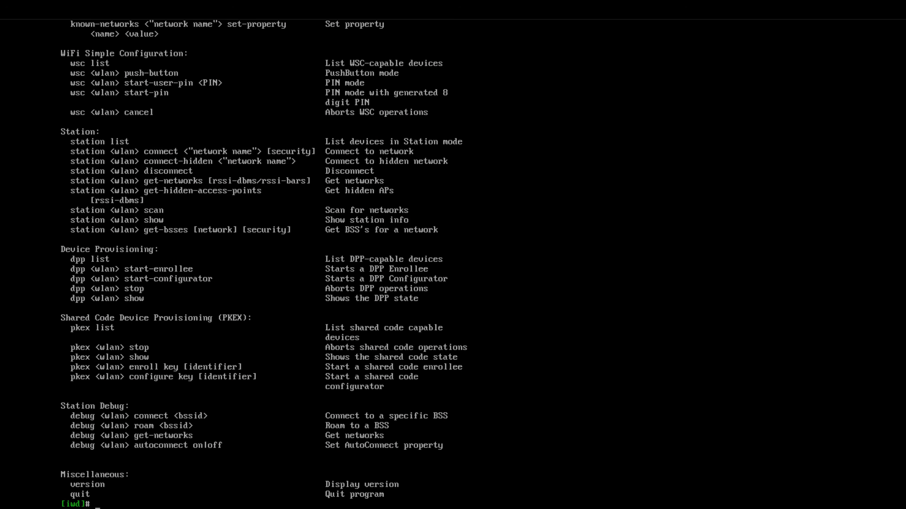
type("station list")
key("Return")
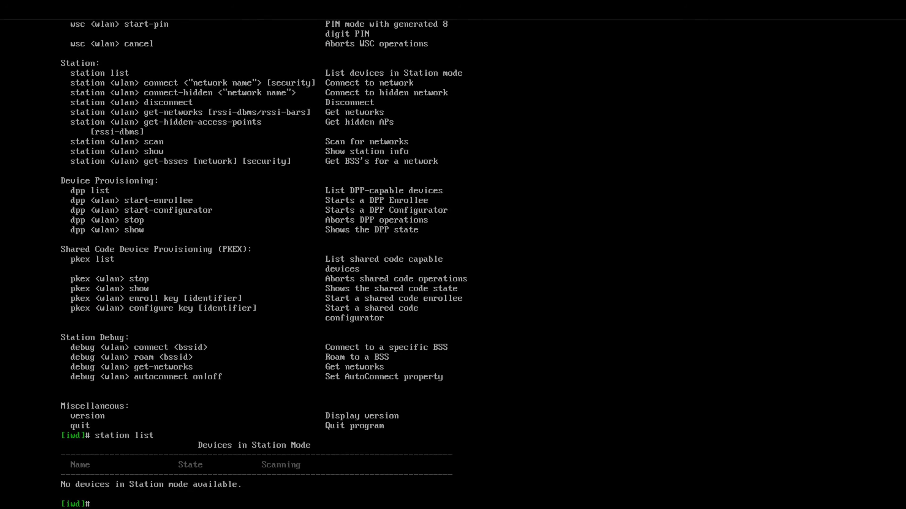
Compose the command station wlan0 connect "MY-SSID-NETWORK-HERE" at the iwd prompt, and clear it without running it.
type("wlan0")
key("BackSpace")
key("BackSpace")
key("BackSpace")
key("BackSpace")
key("BackSpace")
type("station wlan0 connect")
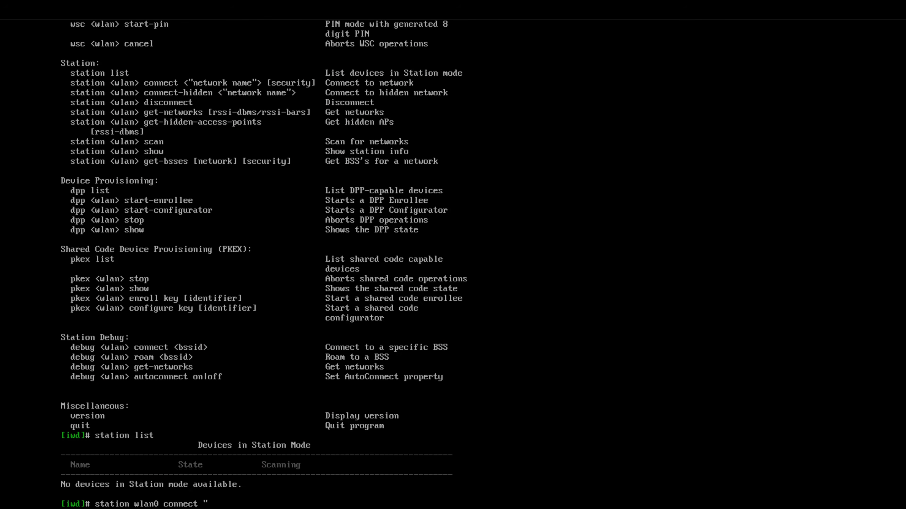
type("\"MY-SSID-NETWR")
key("BackSpace")
type("ORK-HERE")
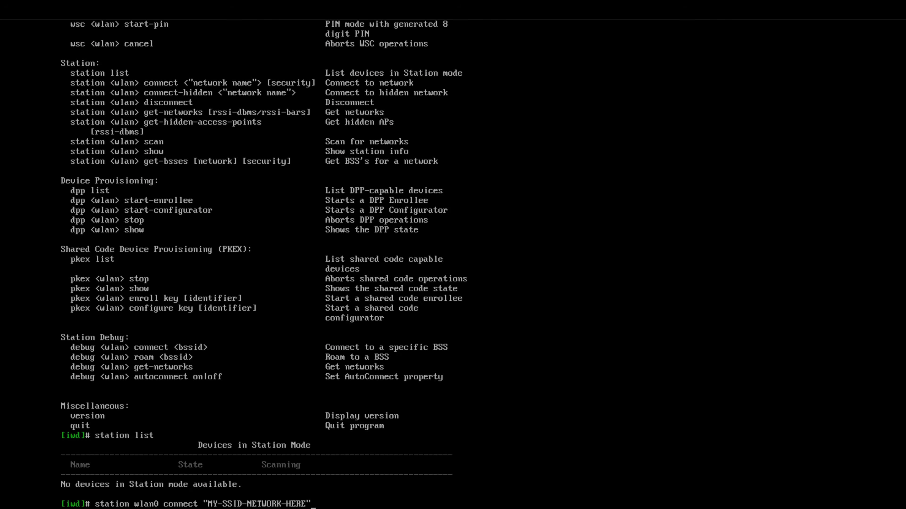
key("BackSpace")
key("BackSpace")
key("BackSpace")
key("BackSpace")
key("BackSpace")
key("BackSpace")
key("BackSpace")
key("BackSpace")
key("BackSpace")
key("BackSpace")
key("BackSpace")
key("BackSpace")
key("BackSpace")
key("BackSpace")
key("BackSpace")
key("BackSpace")
key("BackSpace")
key("BackSpace")
key("BackSpace")
key("BackSpace")
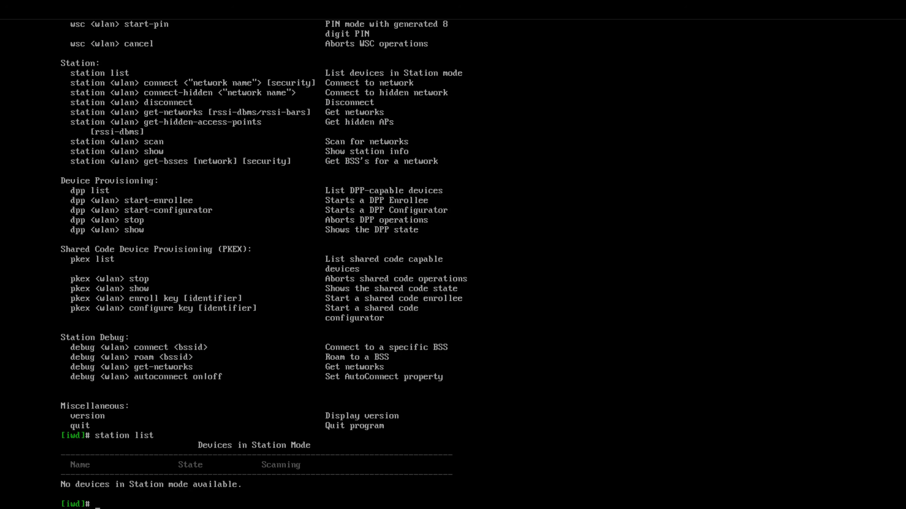
Exit iwctl and launch archinstall with the --advanced option.
type("exit")
key("Return")
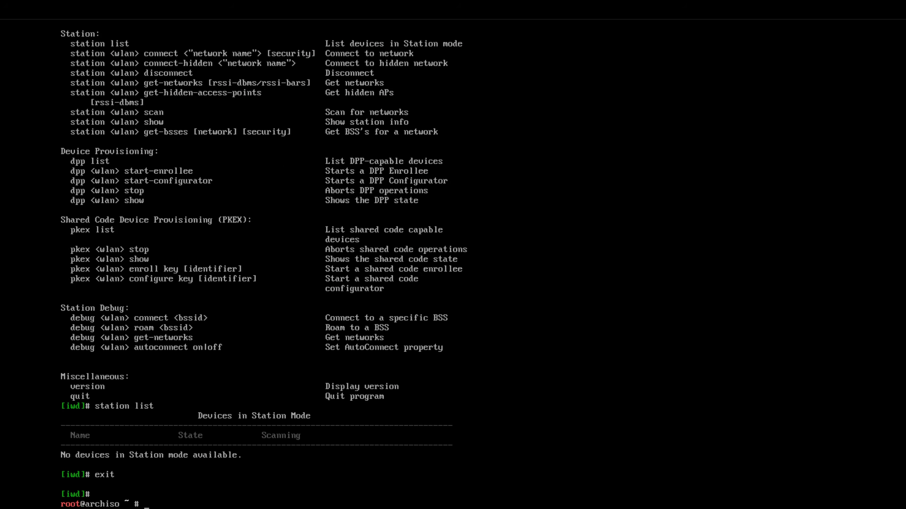
type("archinstall --advanced")
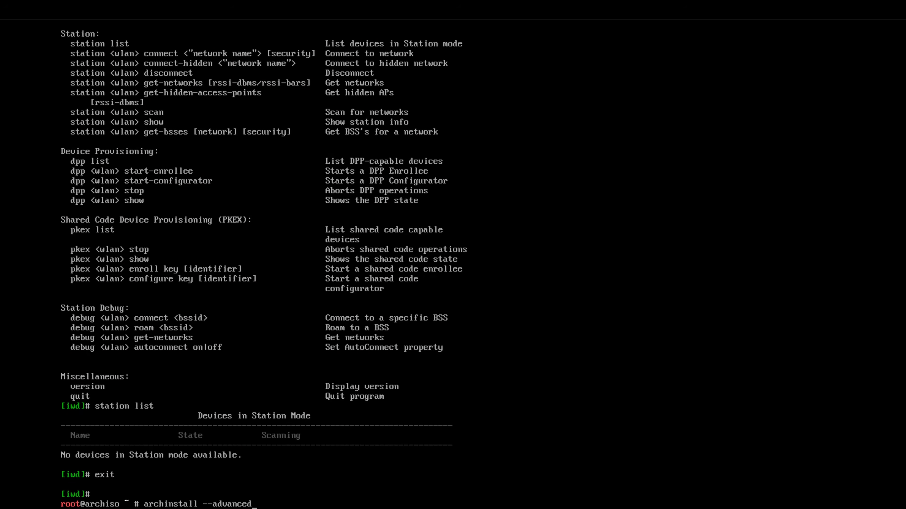
key("Return")
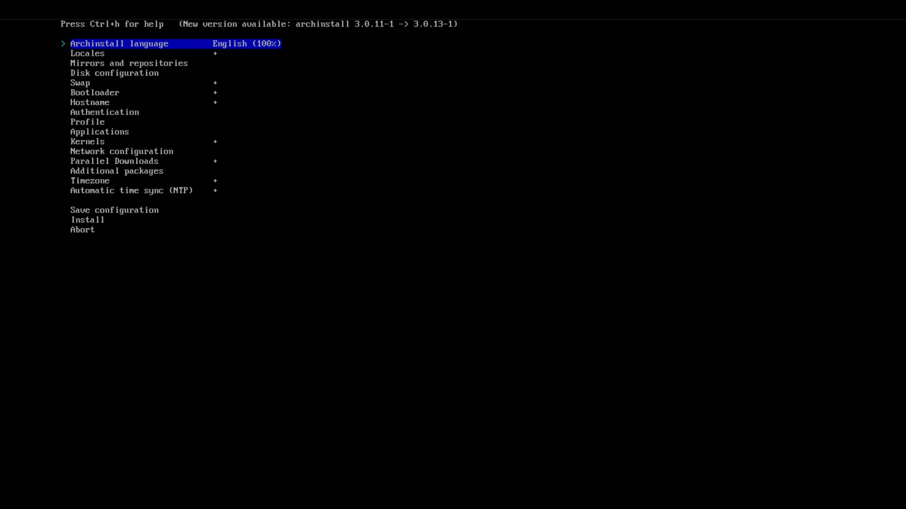
In the disk configuration, use a best-effort default partition layout on the Virtio Block Device /dev/vda.
key("Down")
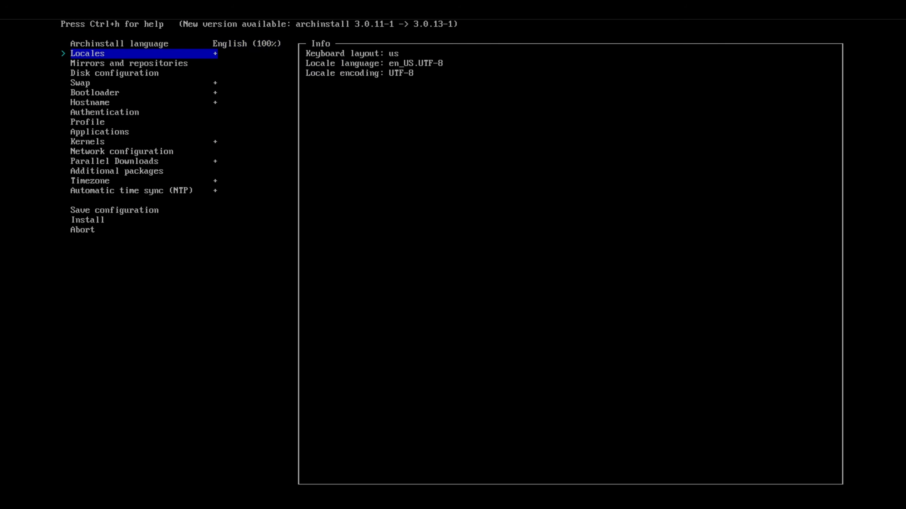
key("Down")
key("Down")
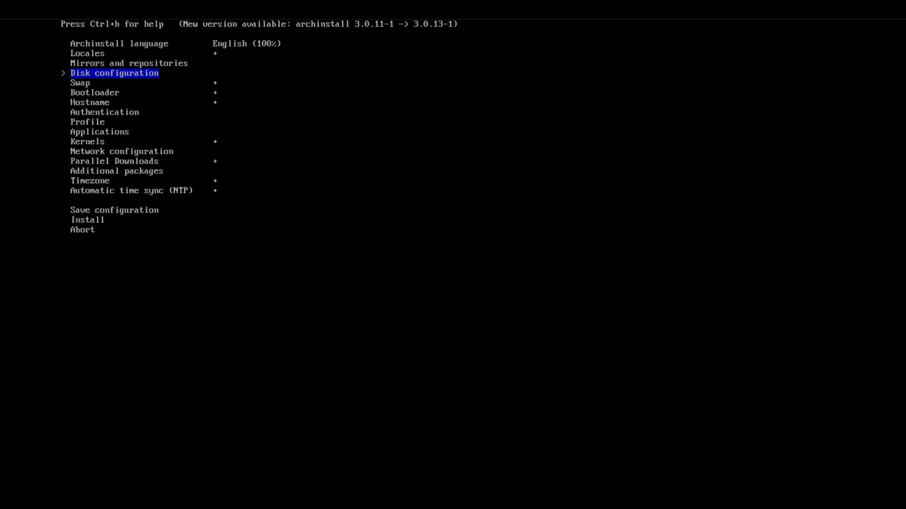
key("Return")
key("Return")
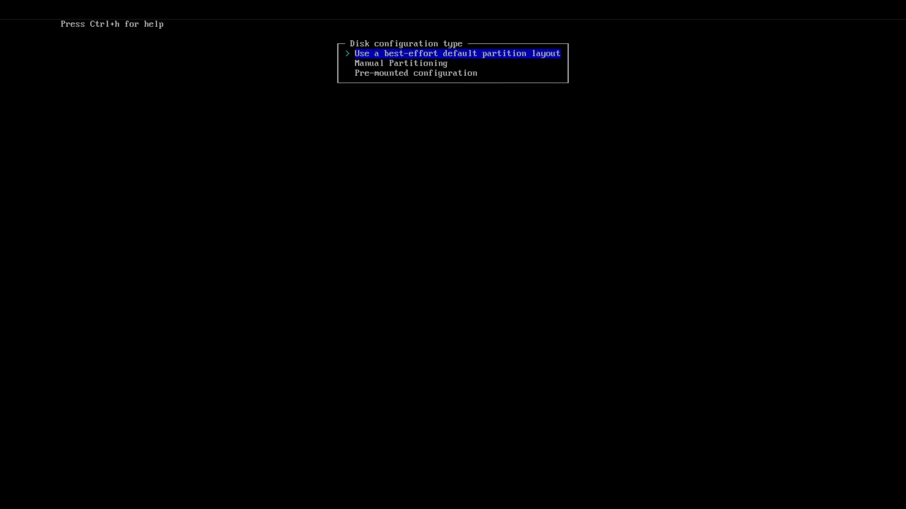
key("Return")
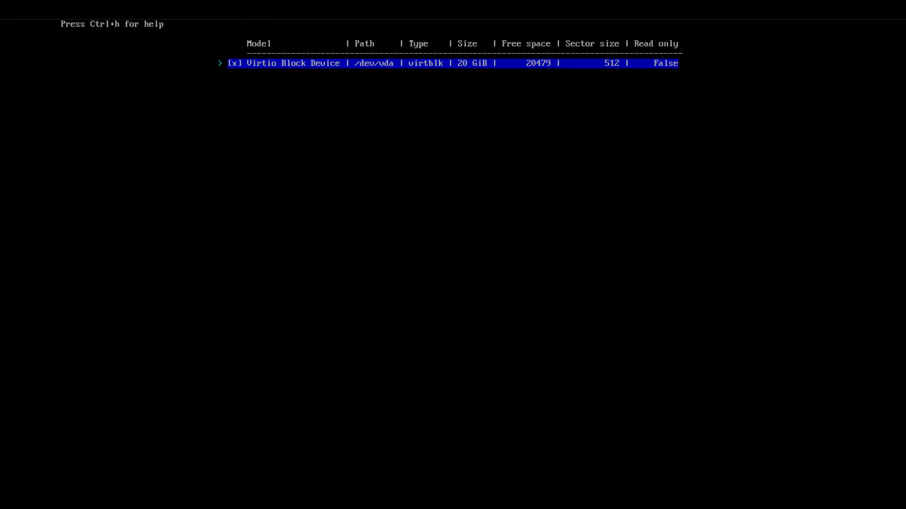
key("Return")
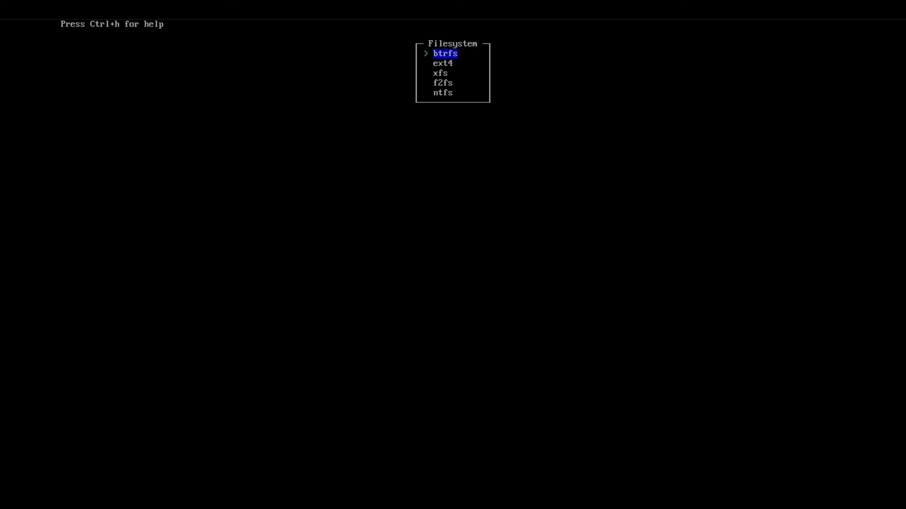
Choose the btrfs filesystem without default subvolumes and with compression, and return to the main installer list.
key("Return")
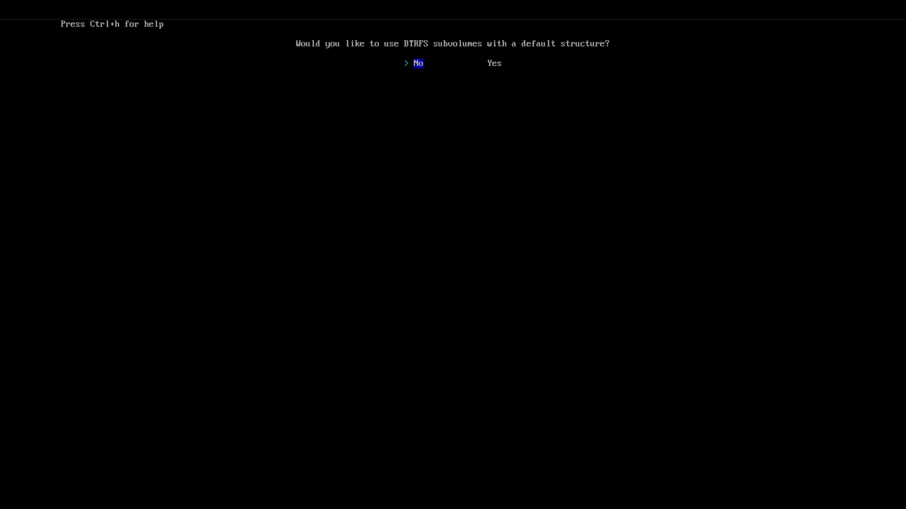
key("Return")
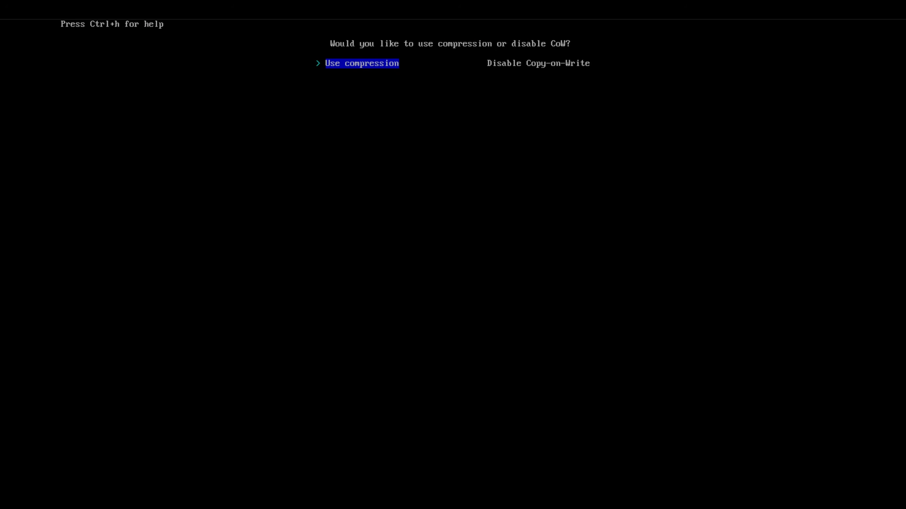
key("Return")
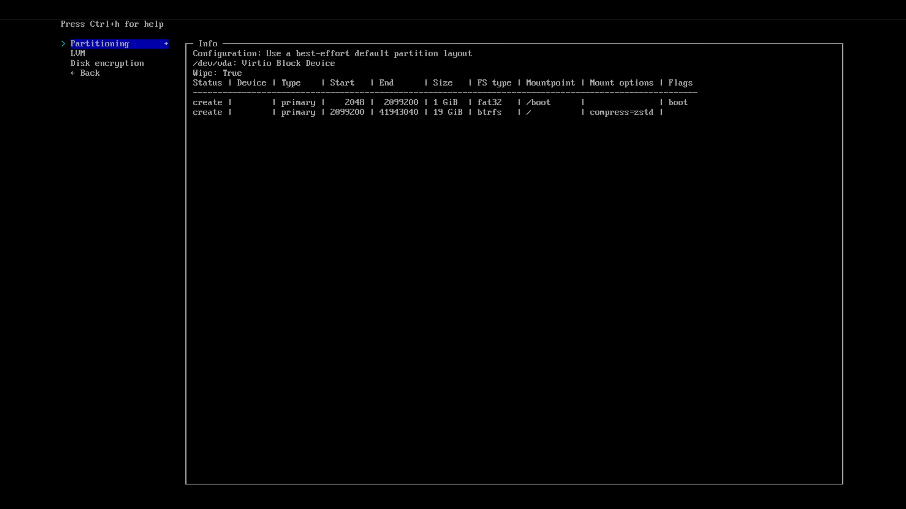
key("Down")
key("Down")
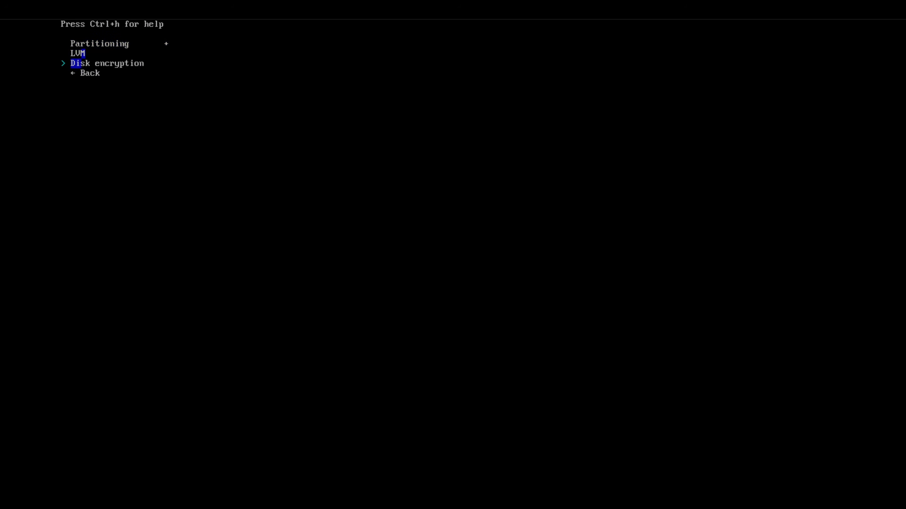
key("Down")
key("Return")
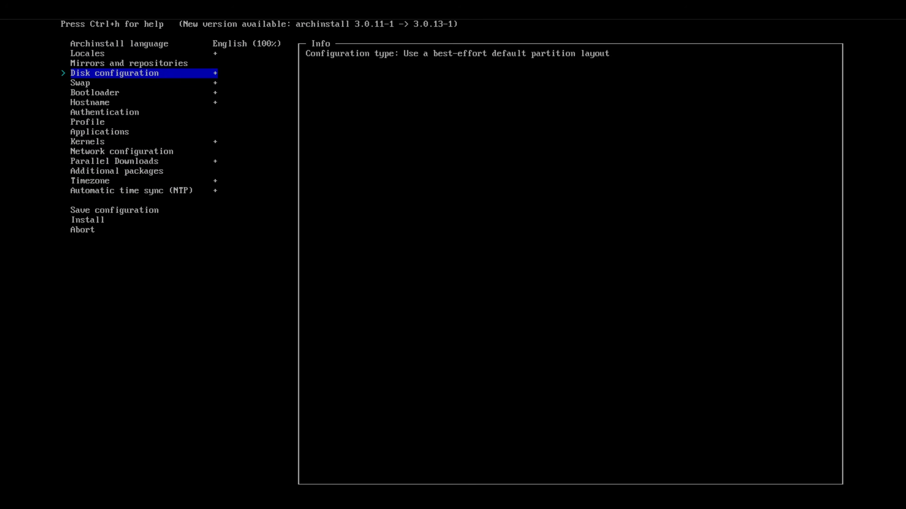
Decline swap on zram and keep Grub as the bootloader.
key("Down")
key("Return")
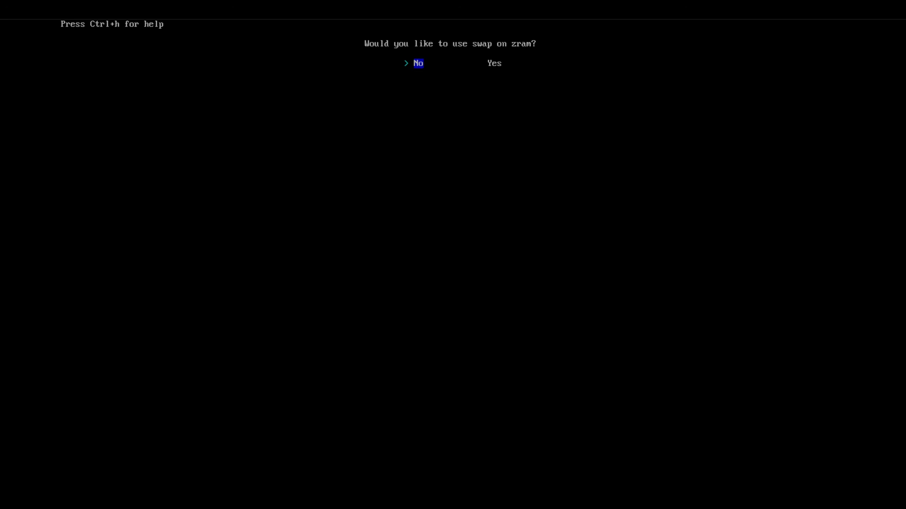
key("Return")
key("Down")
key("Return")
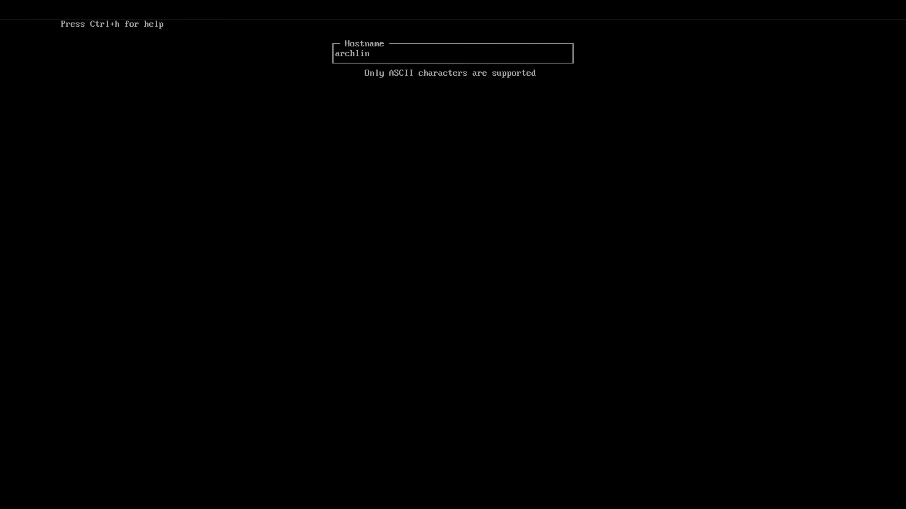
Set the hostname to arch-cosmic-vm.
key("BackSpace")
key("BackSpace")
key("BackSpace")
type("-cosmic-vm")
key("Return")
In the authentication settings, start adding a user account with the username thelinuxitguy.
key("Down")
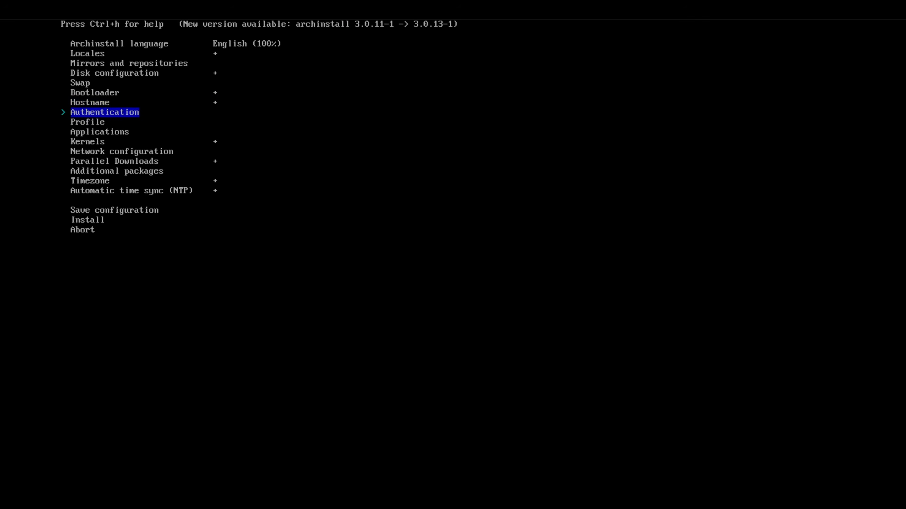
key("Return")
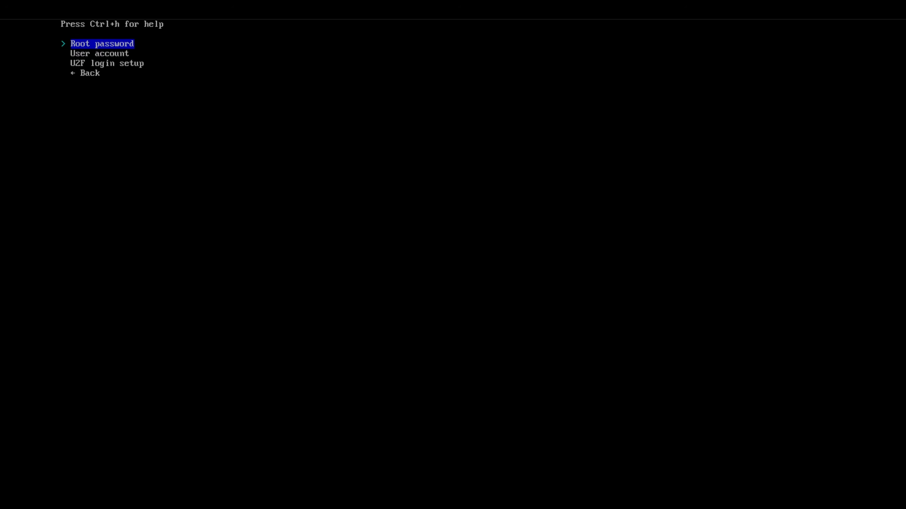
key("Down")
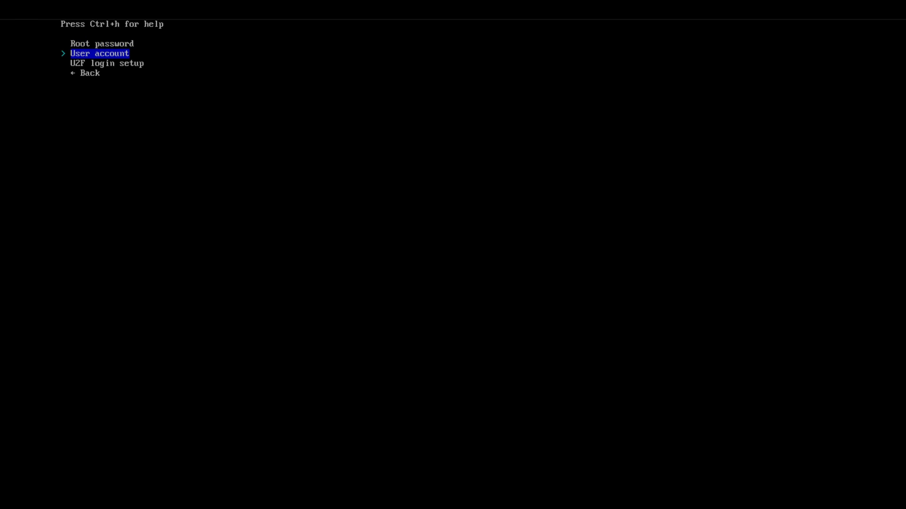
key("Return")
key("Return")
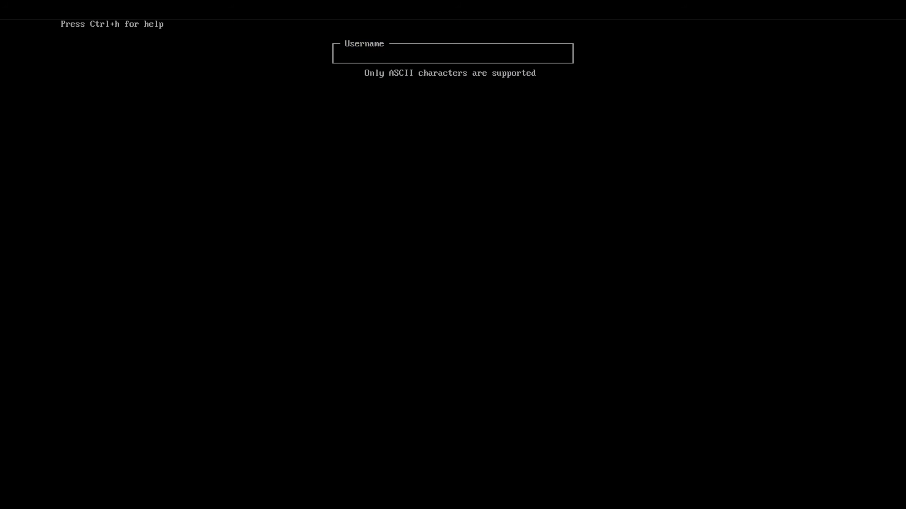
type("thelinuxitguy")
Enter and confirm the account password for the new user, and make the user a superuser (sudo).
key("Return")
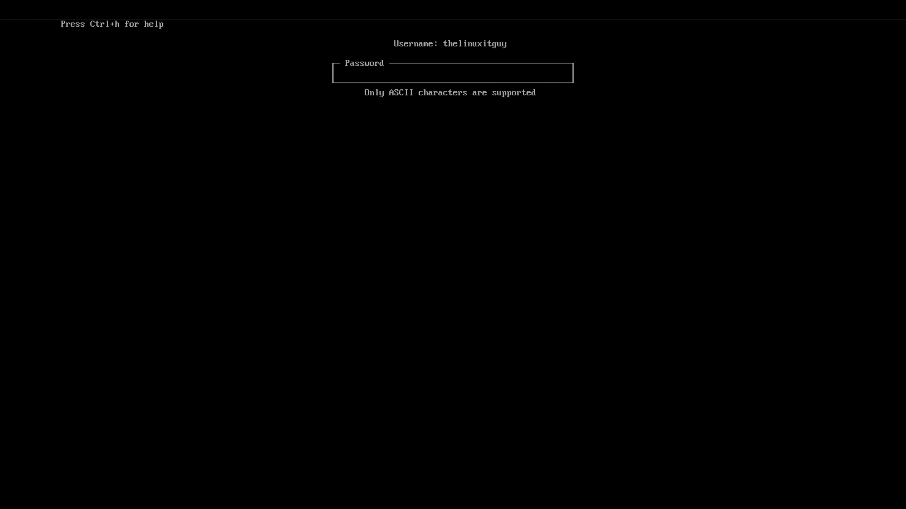
type("***")
key("Return")
type("***")
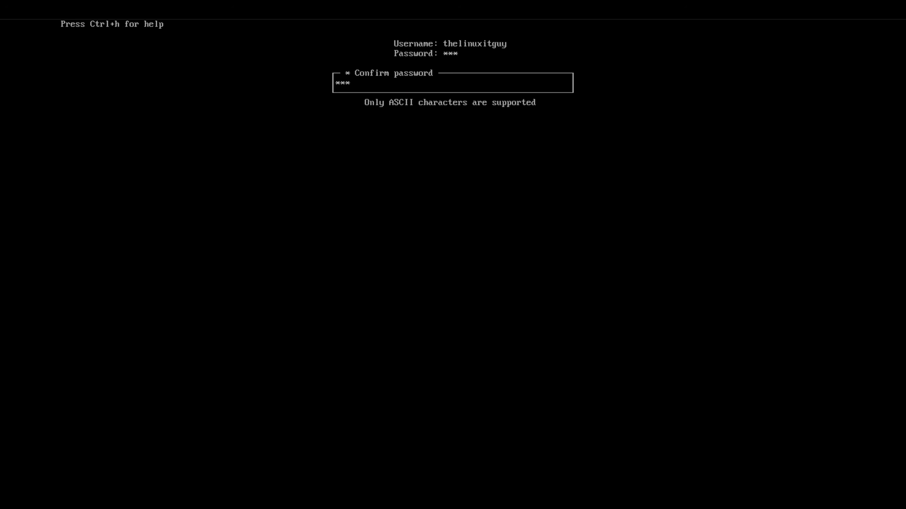
key("Return")
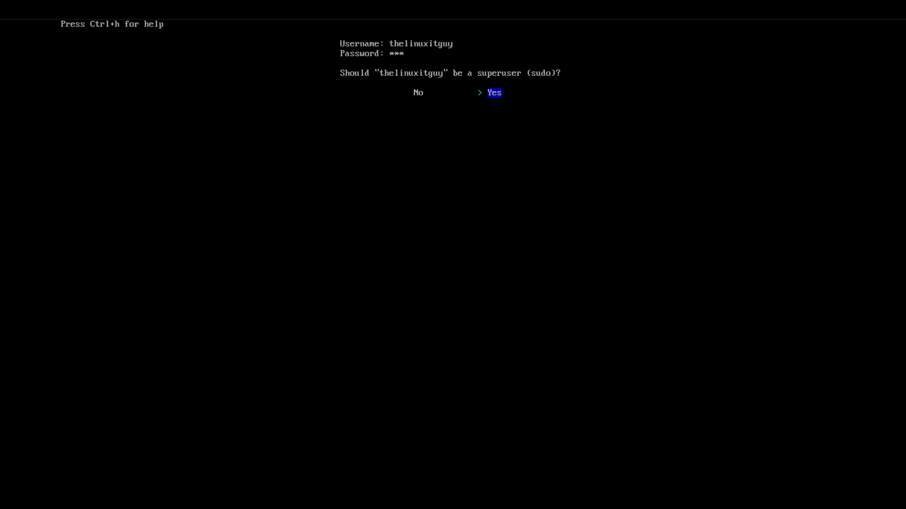
key("Return")
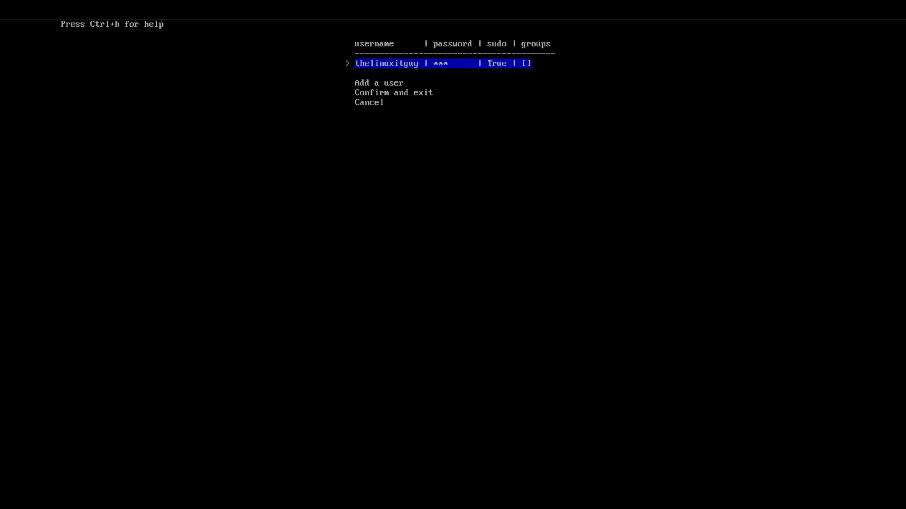
Confirm the user list and return from the authentication settings to the main installer list.
key("Down")
key("Down")
key("Return")
key("Down")
key("Down")
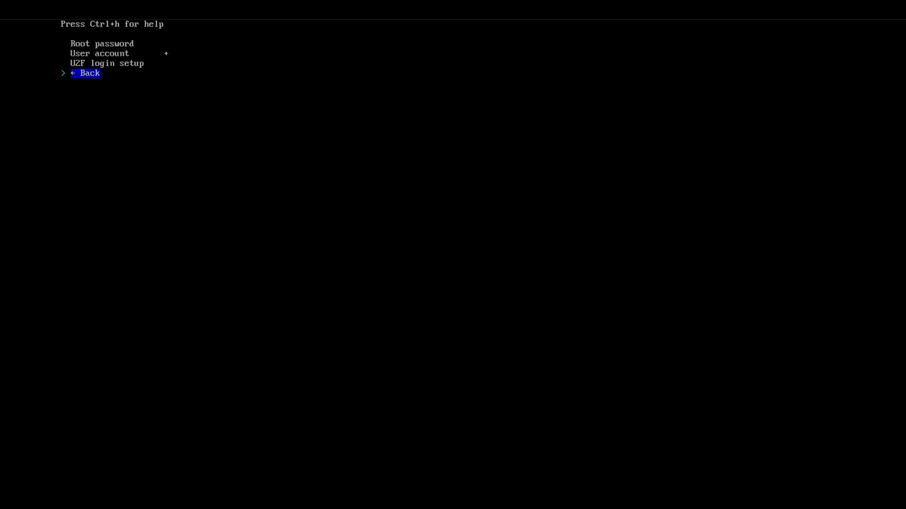
key("Return")
In the profile settings, choose the cosmic-epoch desktop environment.
key("Down")
key("Return")
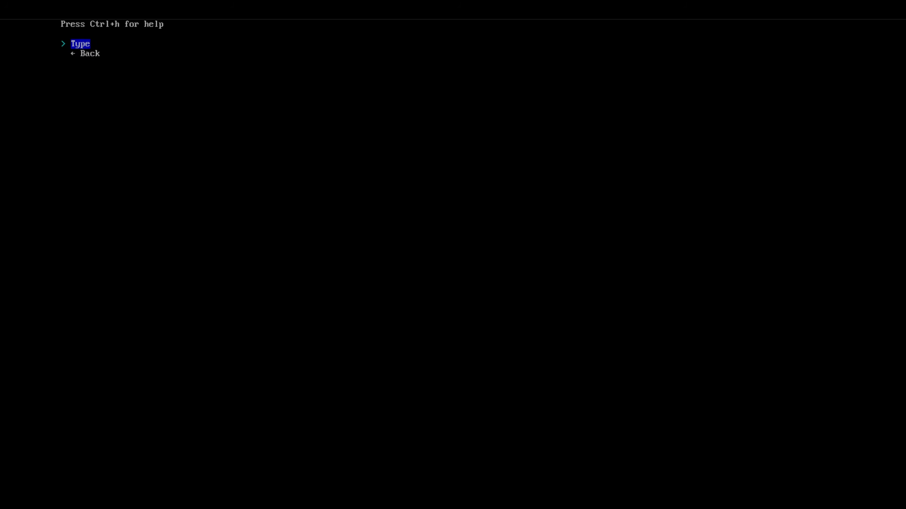
key("Return")
key("Return")
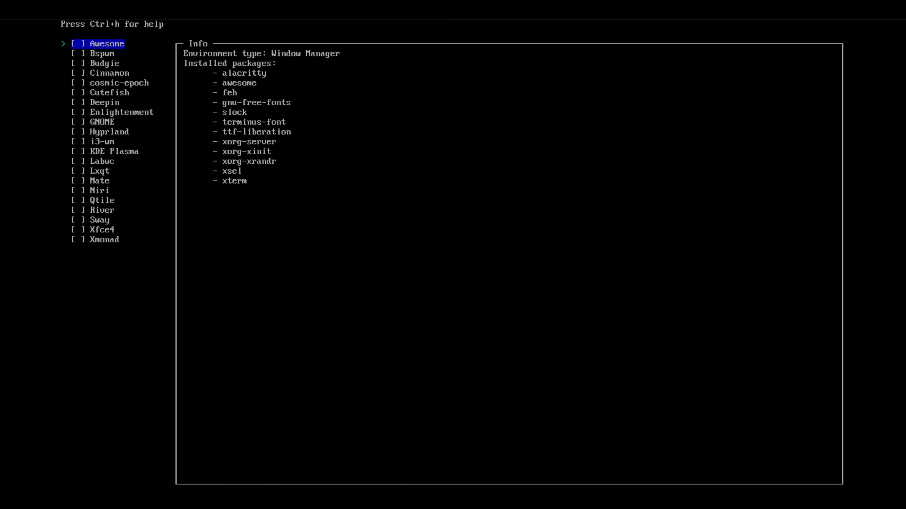
key("Down")
key("Down")
key("Down")
key("Down")
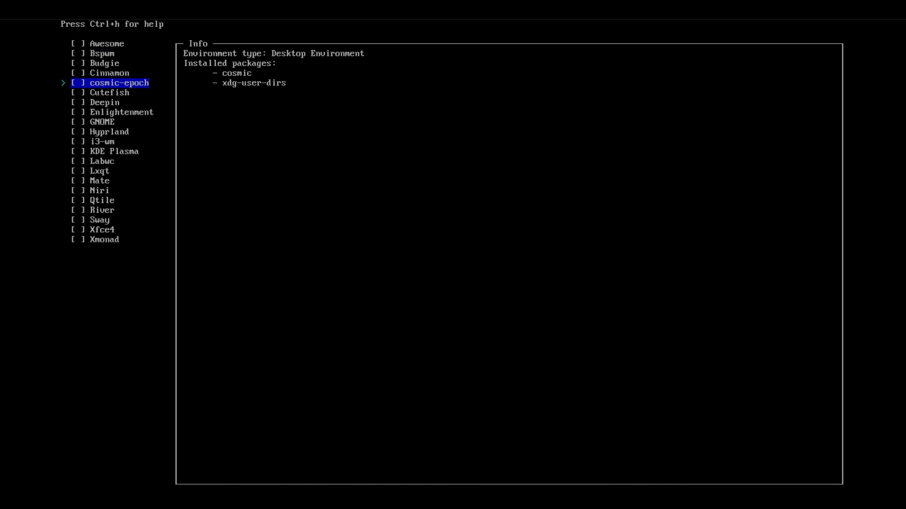
key("space")
key("Return")
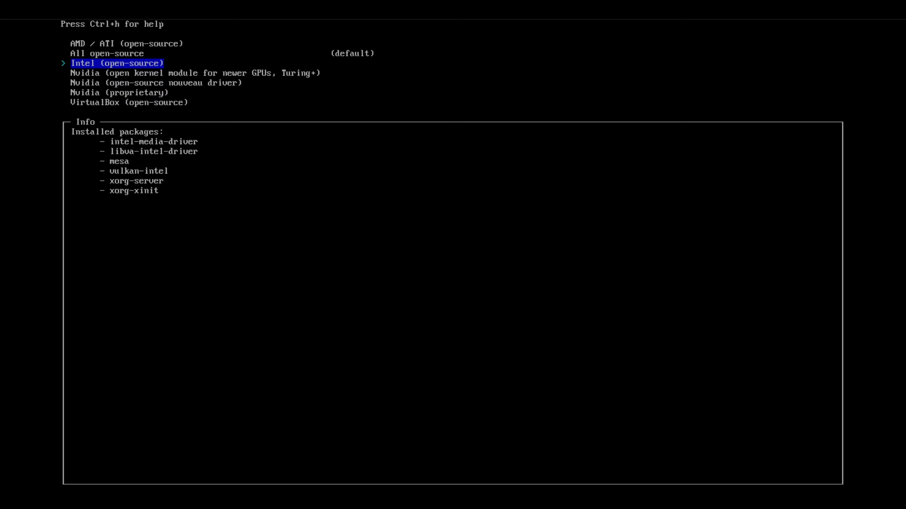
Review the graphics driver options, keep All open-source and the cosmic-greeter, and return to the main installer list.
key("Down")
key("Down")
key("Down")
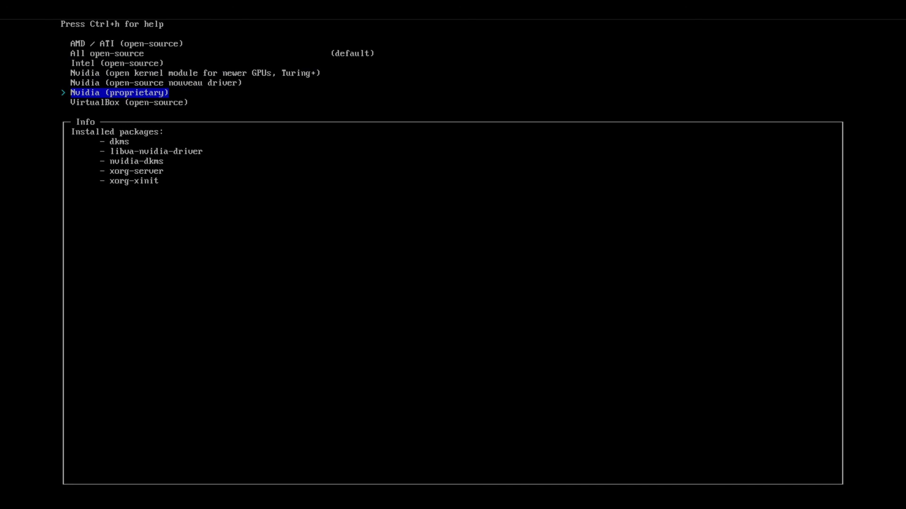
key("Up")
key("Up")
key("Up")
key("Up")
key("Up")
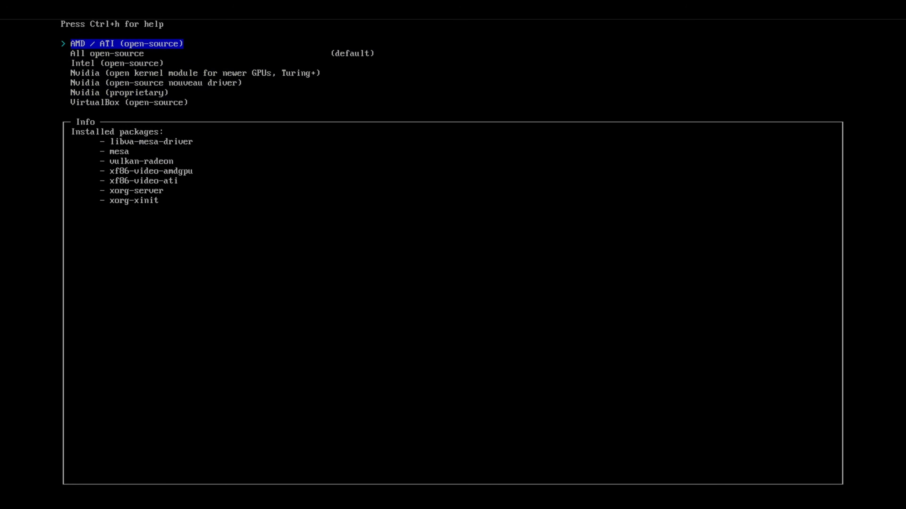
key("Escape")
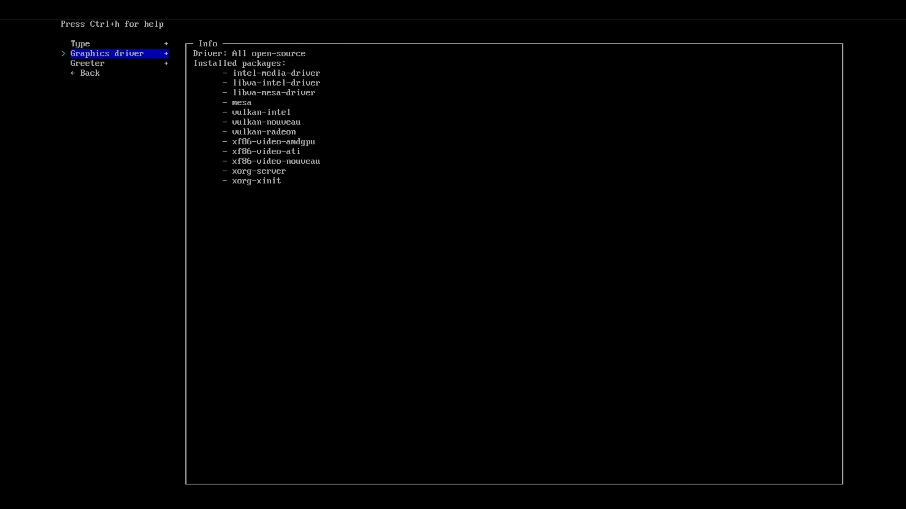
key("Down")
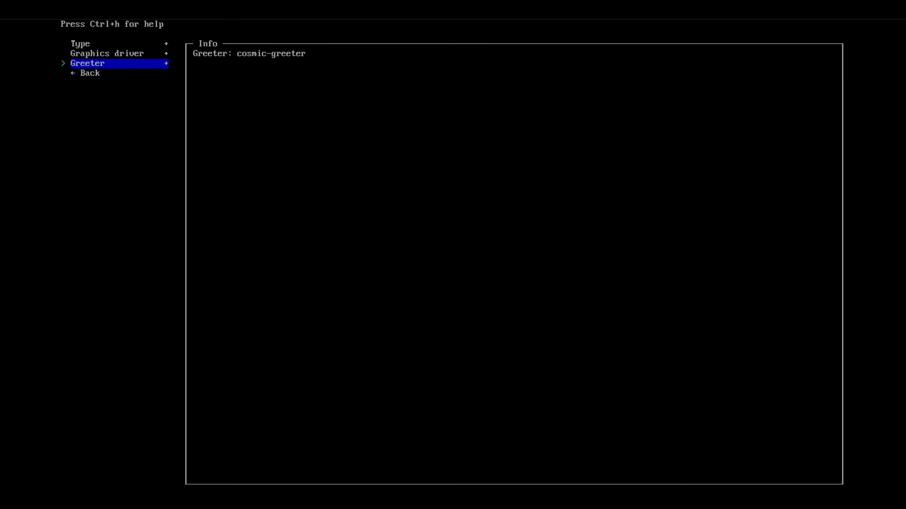
key("Down")
key("Return")
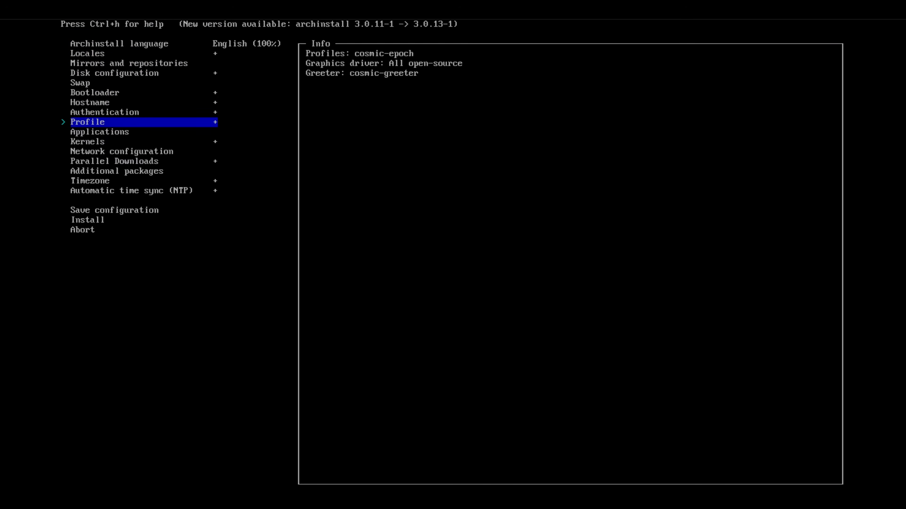
In the applications settings, choose pipewire as the audio server, leave Bluetooth unset, and return to the main installer list.
key("Down")
key("Return")
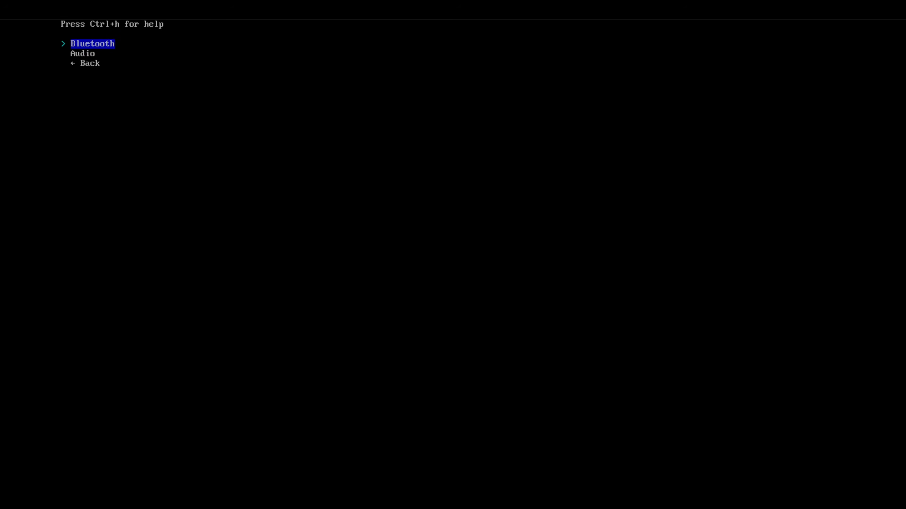
key("Down")
key("Return")
key("Down")
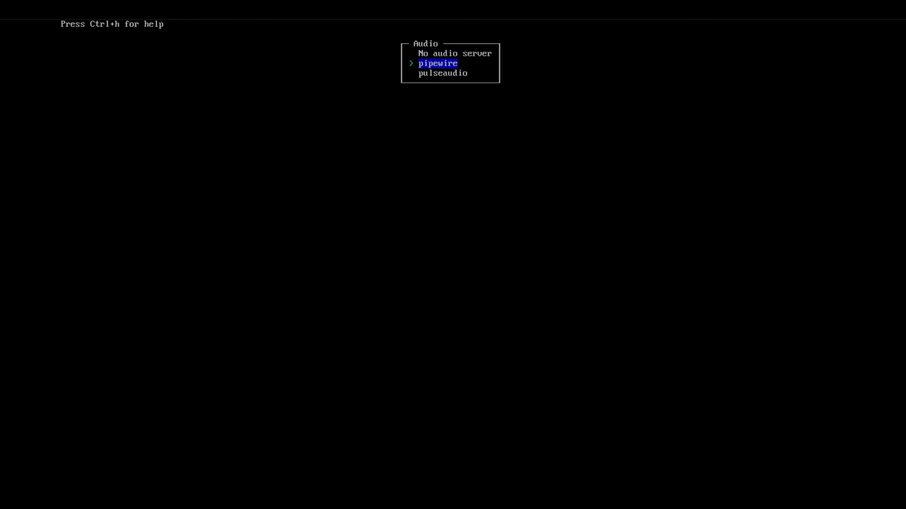
key("Return")
key("Up")
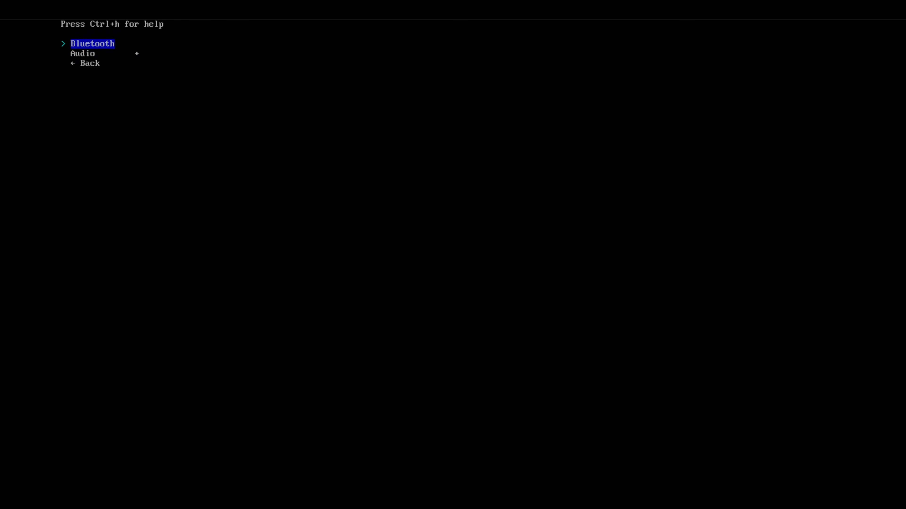
key("Down")
key("Down")
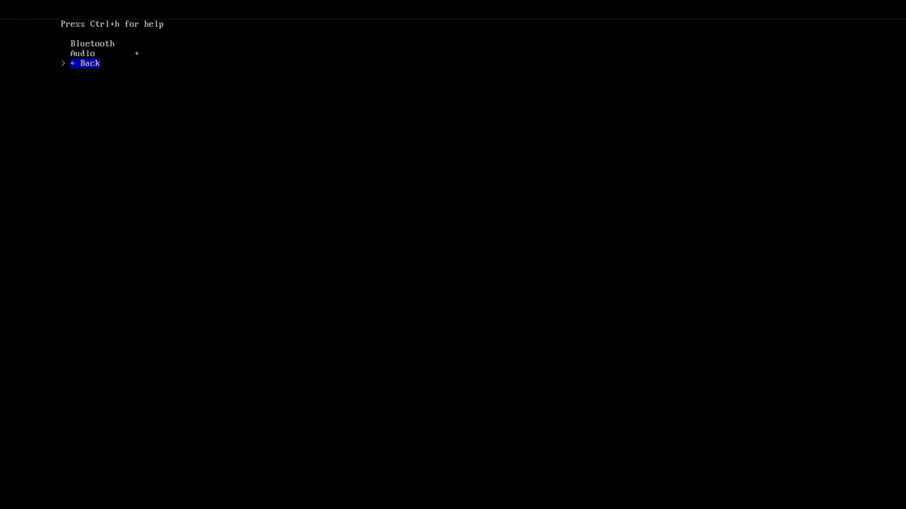
key("Return")
In the kernel selection, enable linux-zen and deselect the default linux kernel.
key("Down")
key("Return")
key("Down")
key("Down")
key("Down")
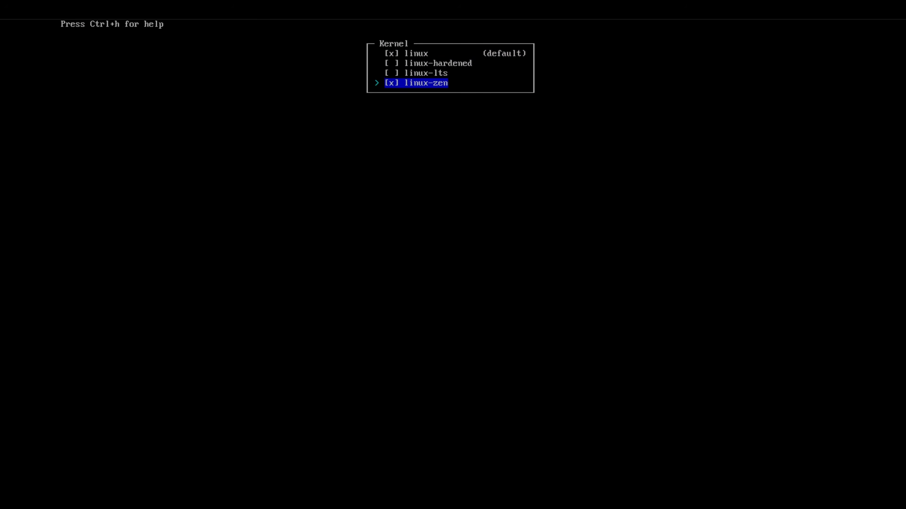
key("Up")
key("Up")
key("Up")
key("space")
key("Up")
key("Return")
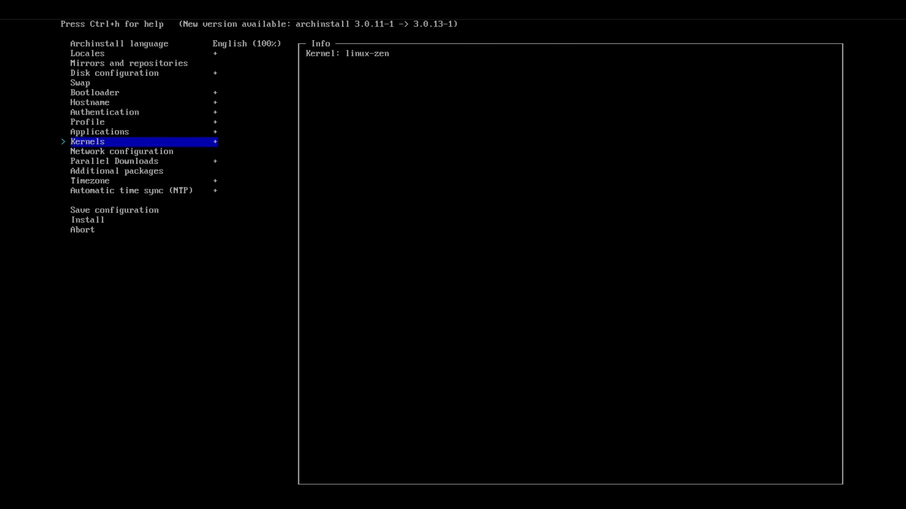
Set the network configuration to use NetworkManager.
key("Down")
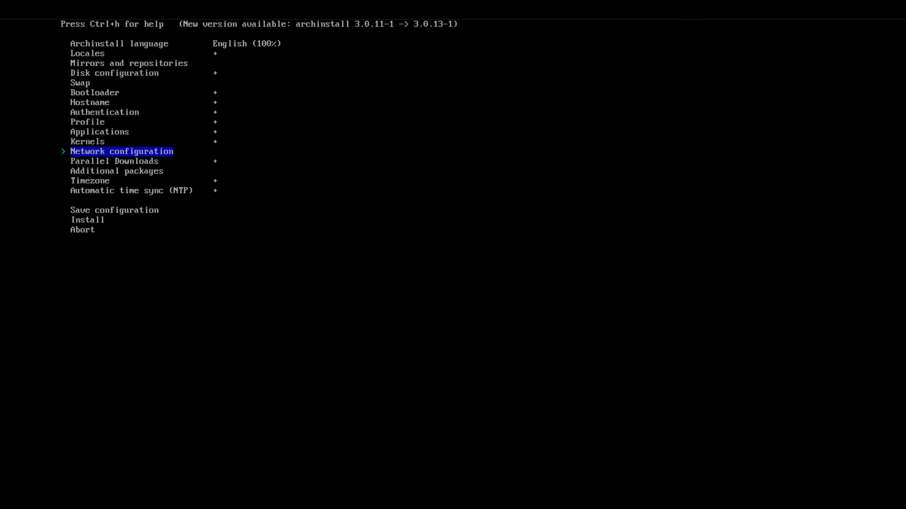
key("Return")
key("Down")
key("Down")
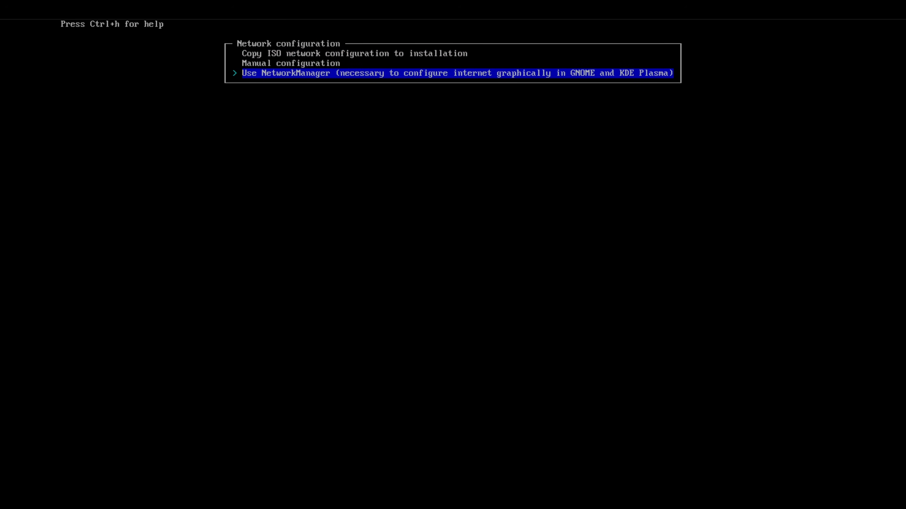
key("Return")
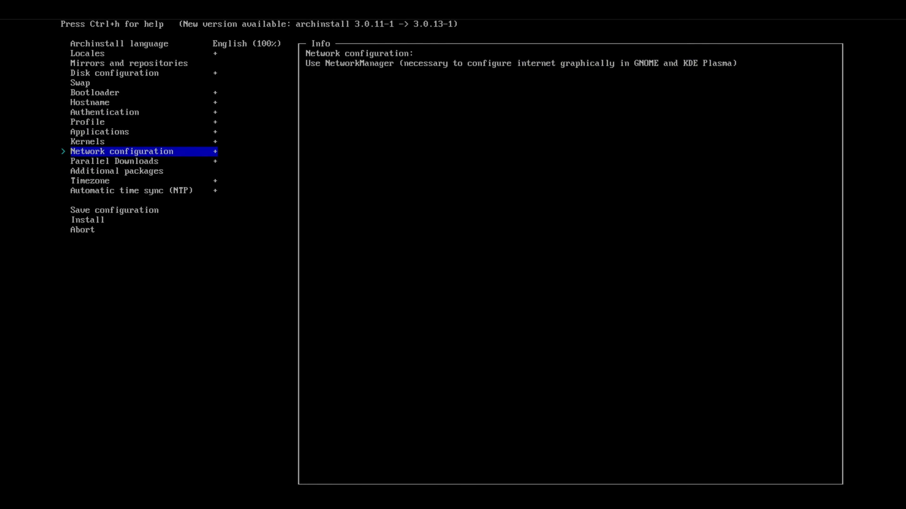
Search the additional packages for obs and add obs-studio to the installation.
key("Down")
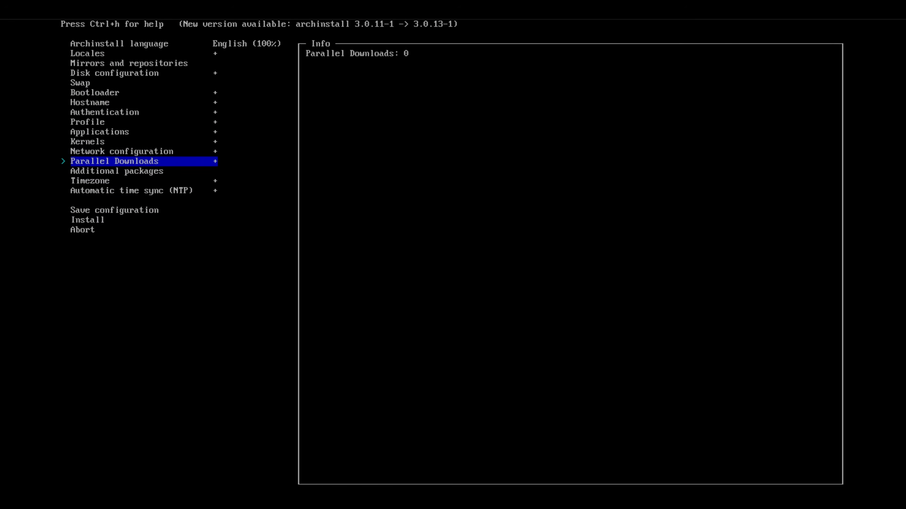
key("Down")
key("Return")
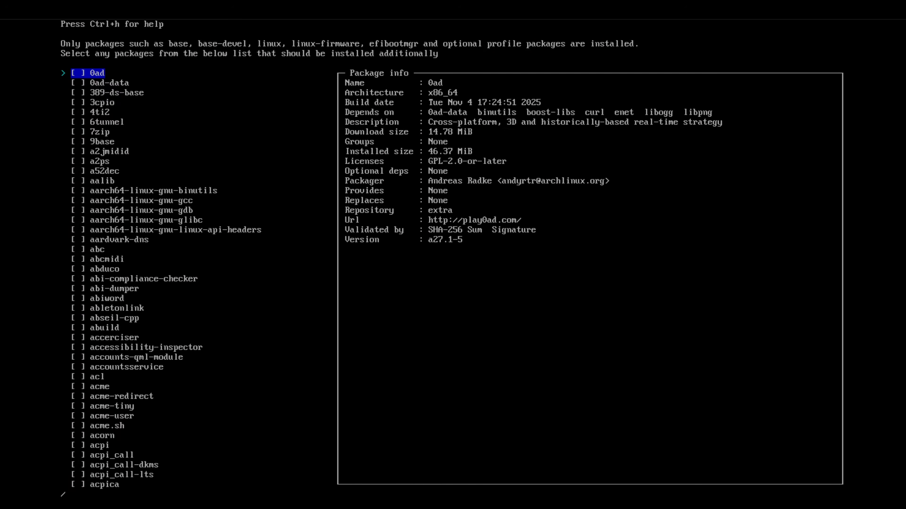
type("obs-")
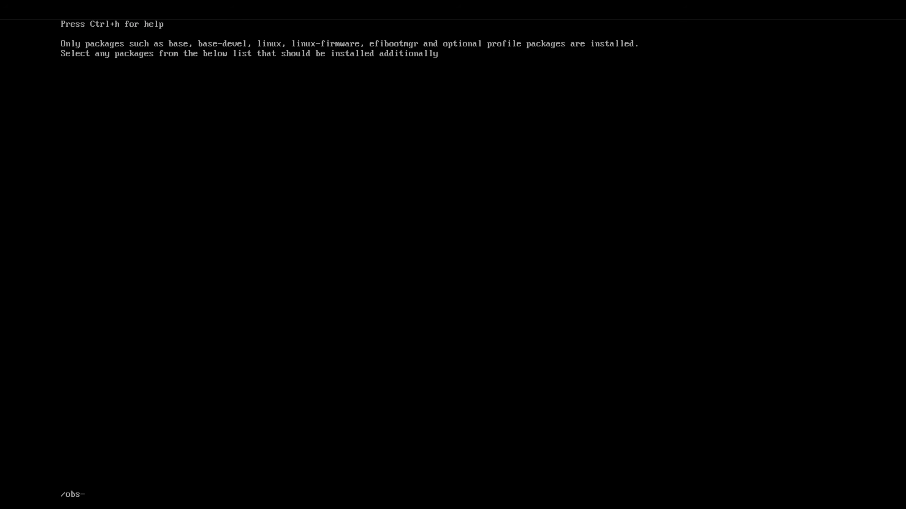
key("BackSpace")
key("Return")
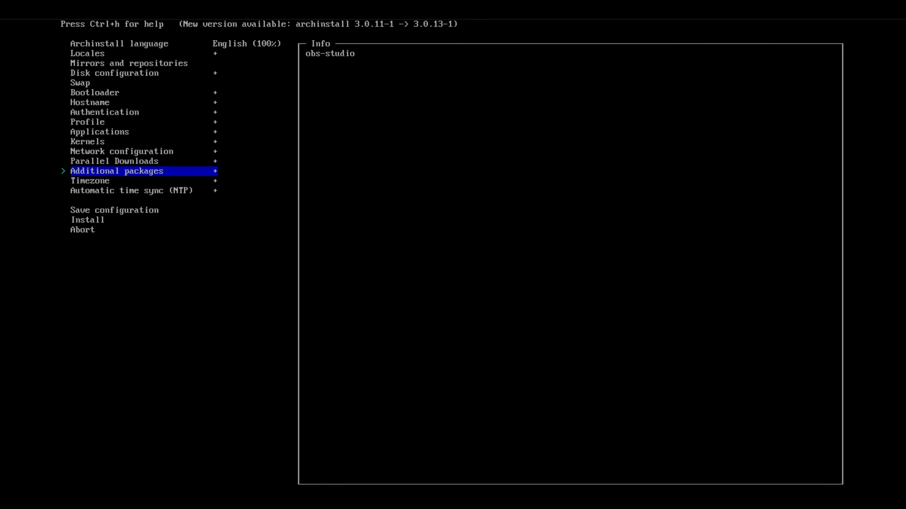
Set the timezone to America/Chicago.
key("Down")
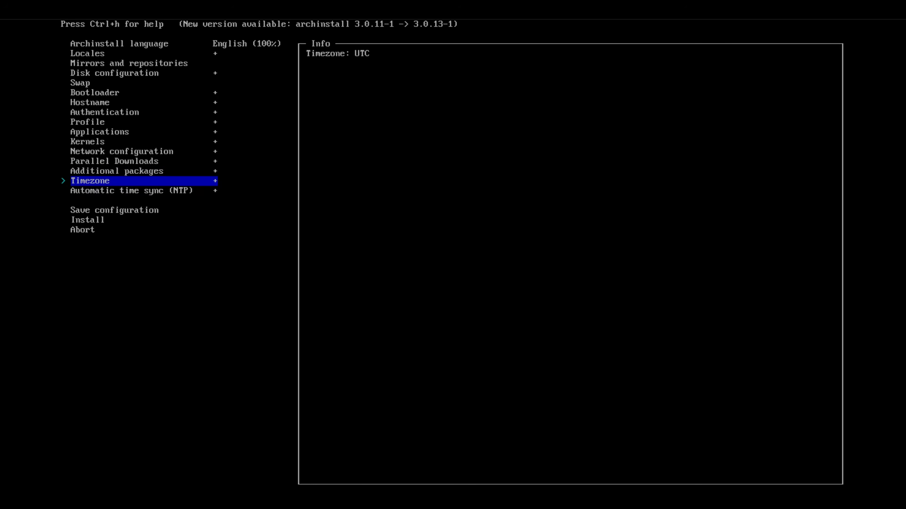
key("Return")
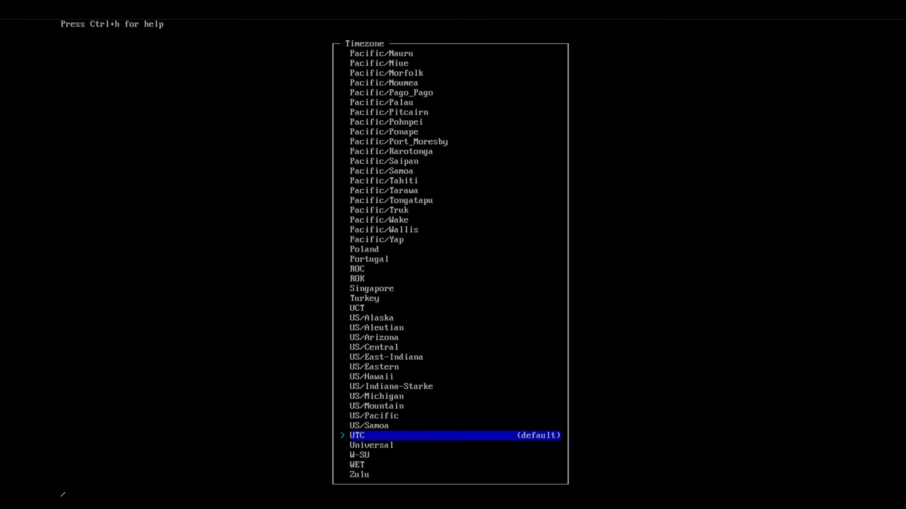
type("america/chi")
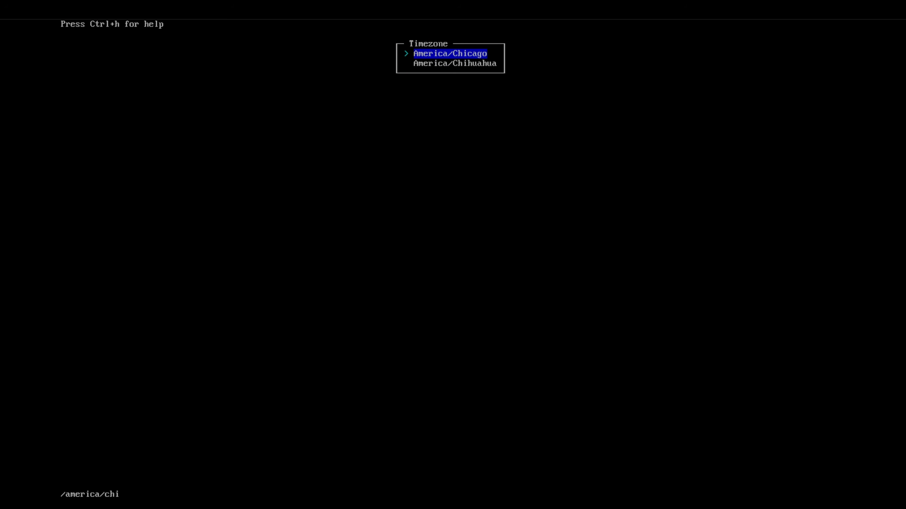
key("Return")
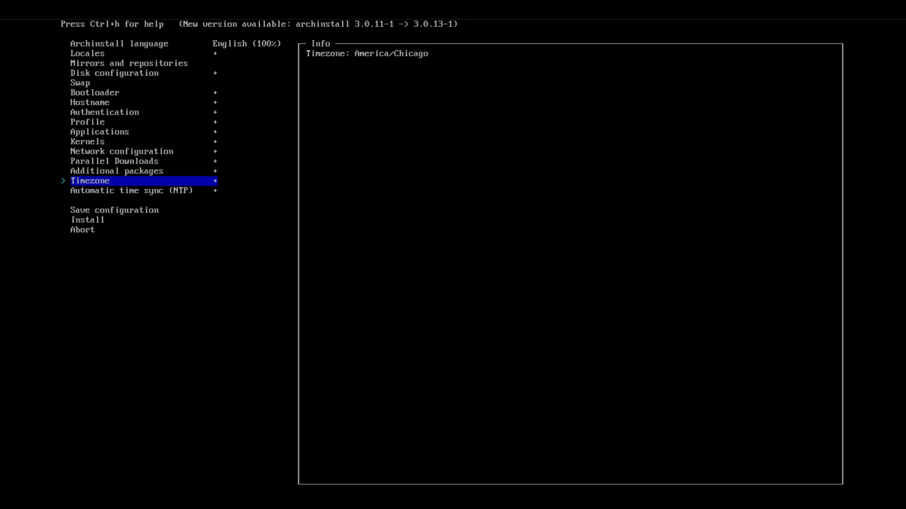
Review the configured installer settings, from automatic time sync back through packages, network, profile, authentication, hostname, disk and locales.
key("Down")
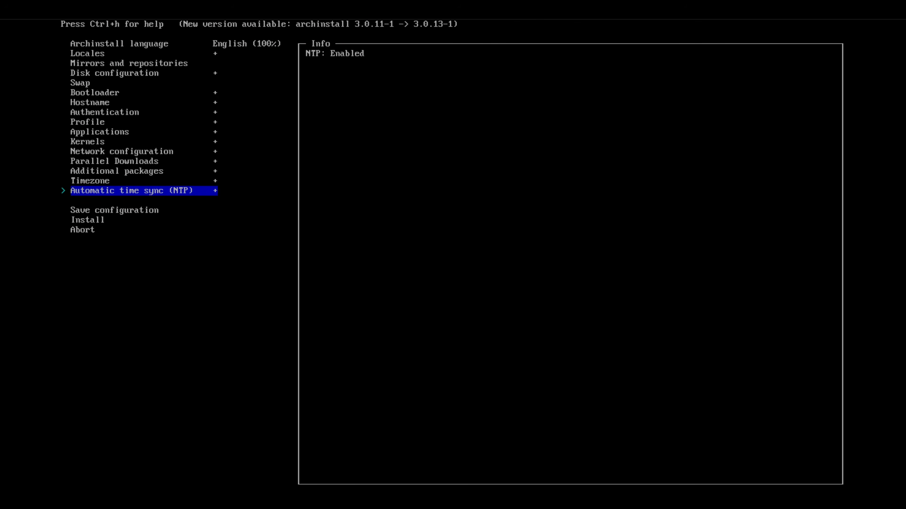
key("Down")
key("Up")
key("Up")
key("Up")
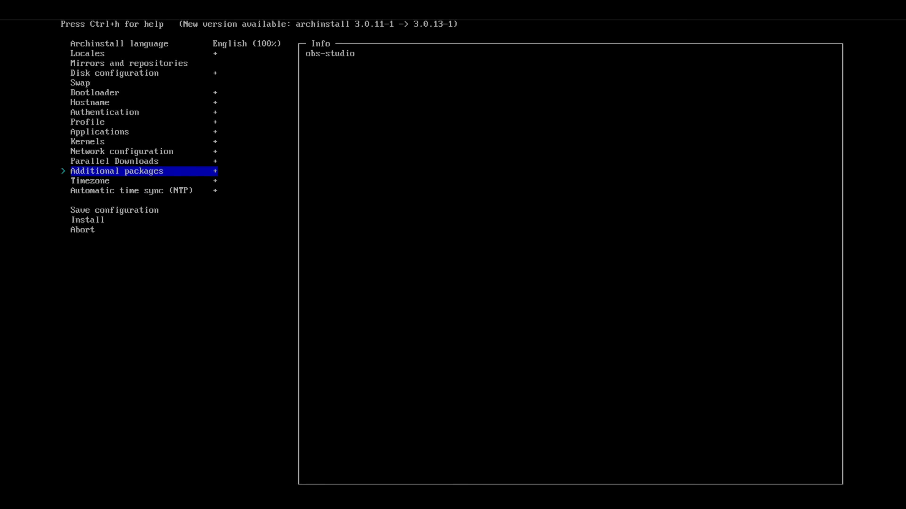
key("Up")
key("Up")
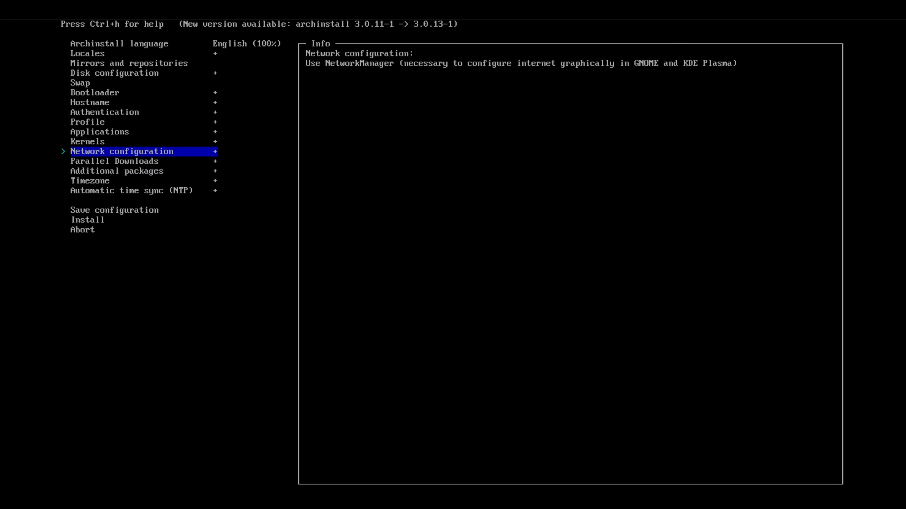
key("Up")
key("Up")
key("Up")
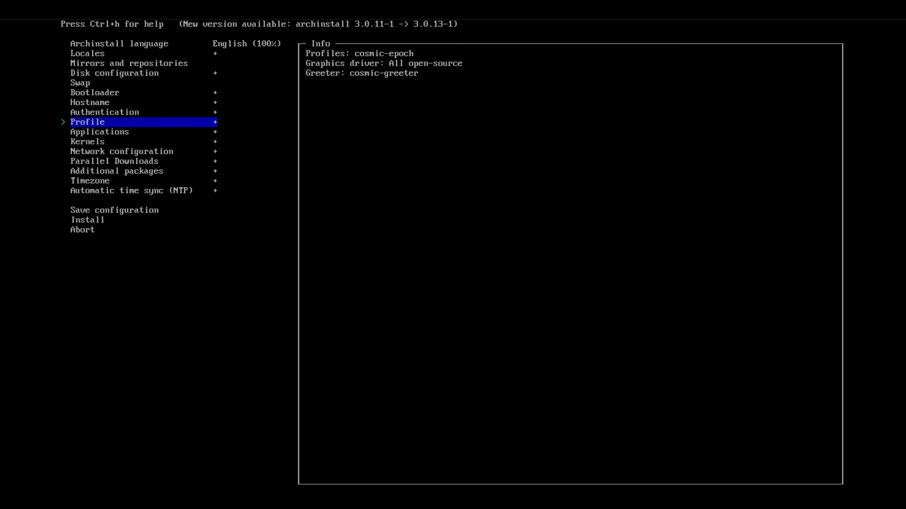
key("Up")
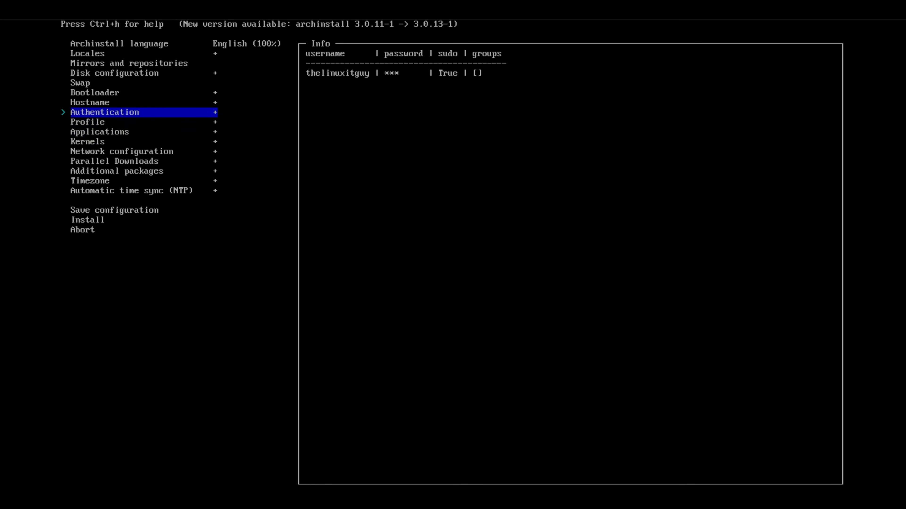
key("Up")
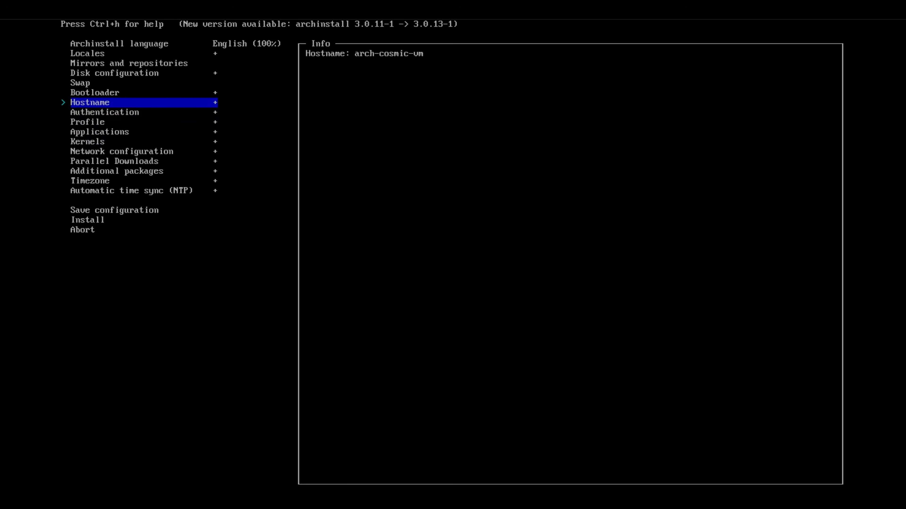
key("Up")
key("Up")
key("Up")
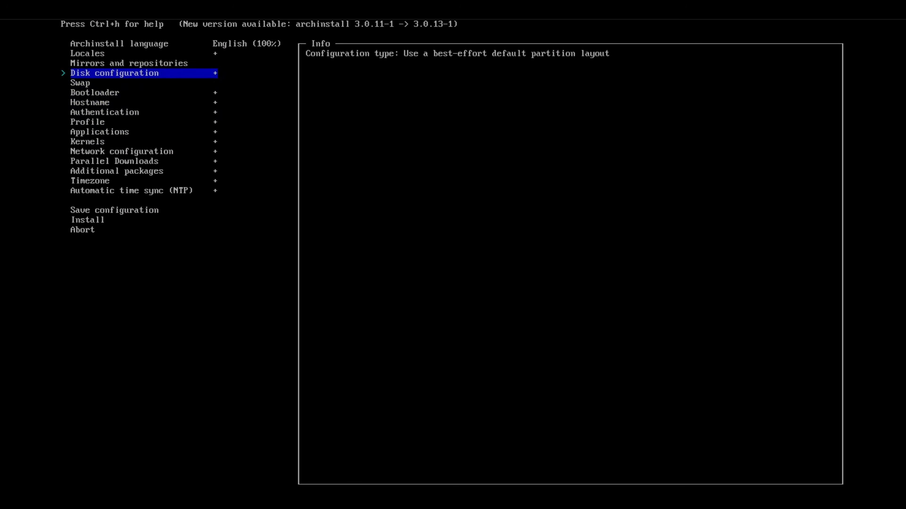
key("Up")
key("Up")
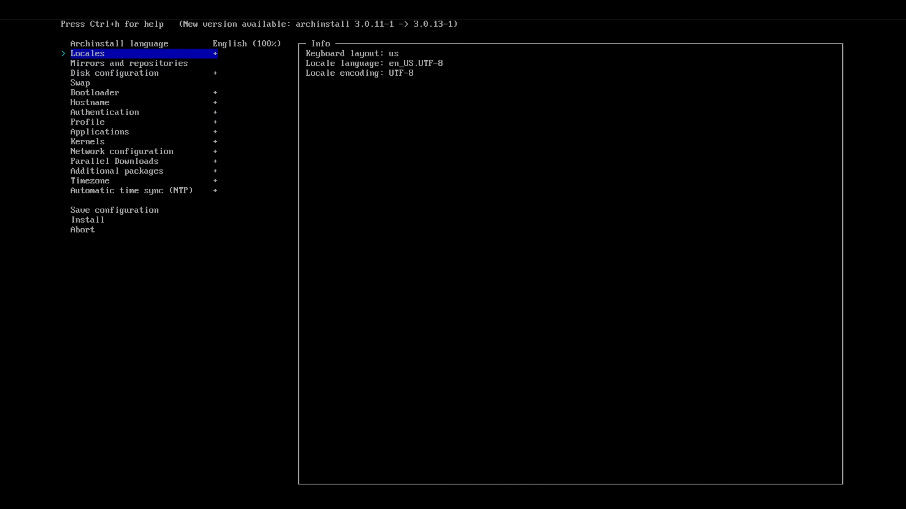
key("Up")
Start the Arch Linux installation and confirm applying the specified configuration.
key("Down")
key("Down")
key("Down")
key("Down")
key("Down")
key("Down")
key("Down")
key("Down")
key("Down")
key("Down")
key("Down")
key("Down")
key("Down")
key("Down")
key("Down")
key("Down")
key("Down")
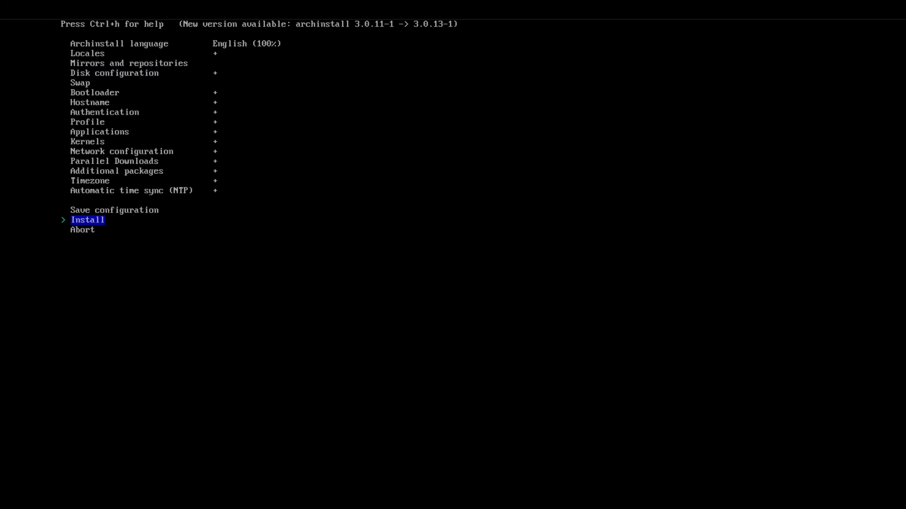
key("Return")
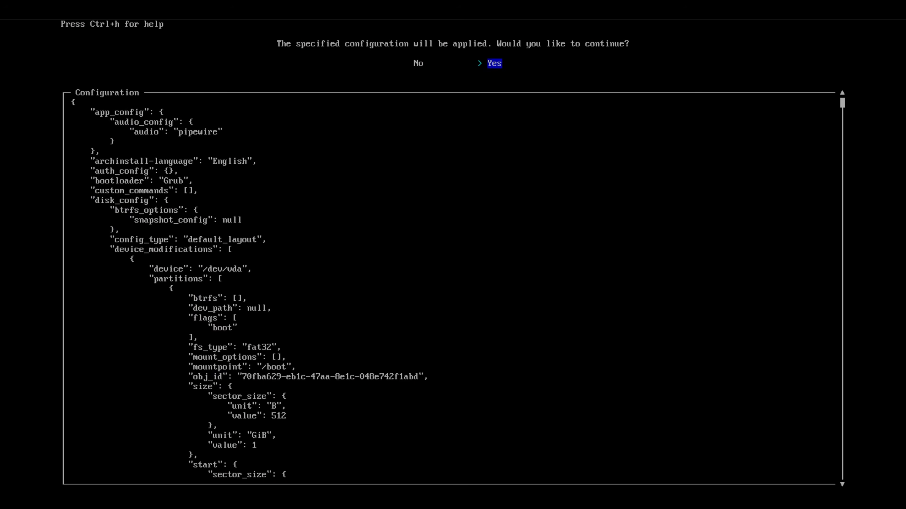
key("Return")
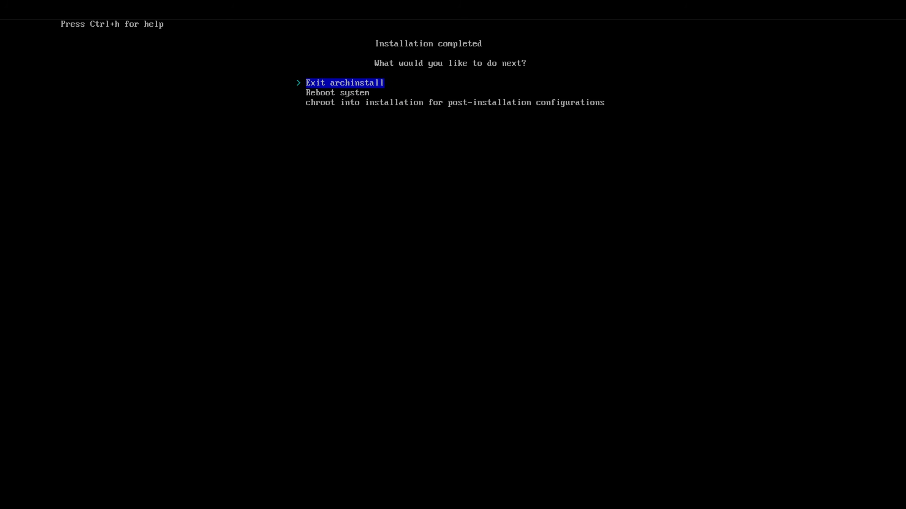
Reboot the system after the installation and boot the Arch Linux entry in GRUB.
key("Down")
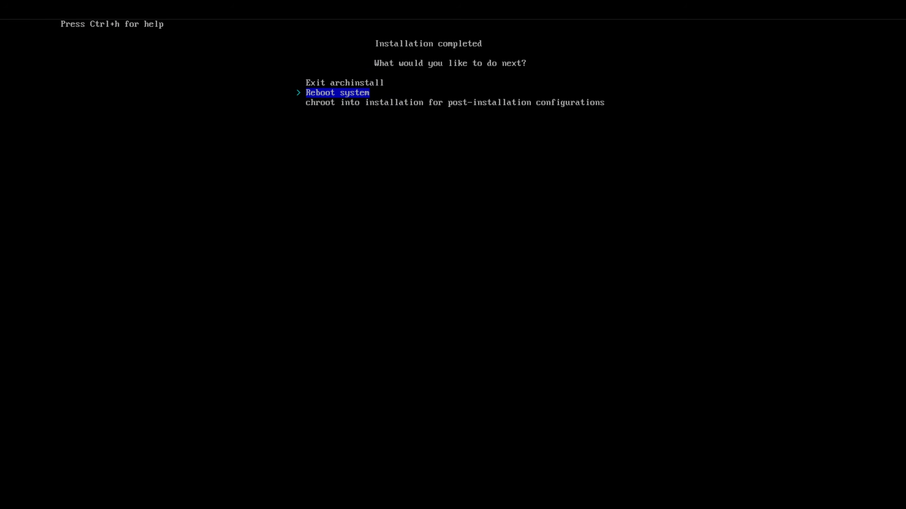
key("Return")
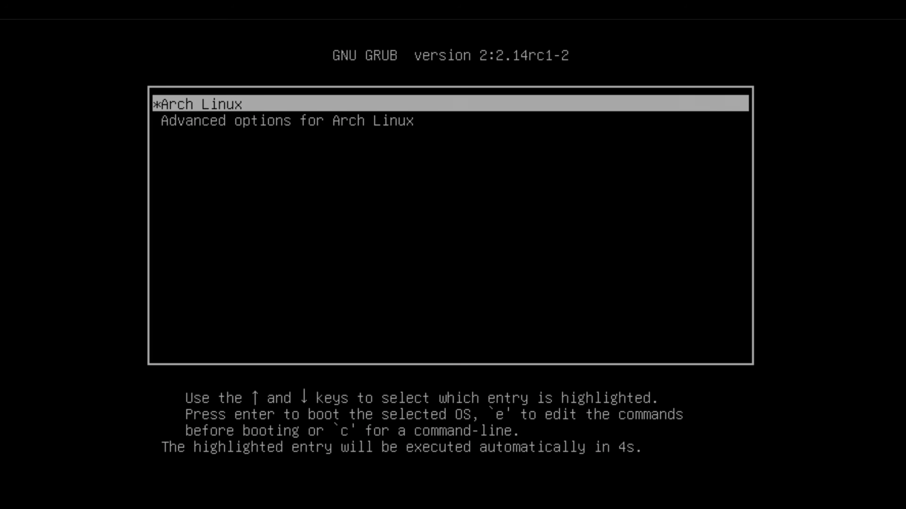
key("Return")
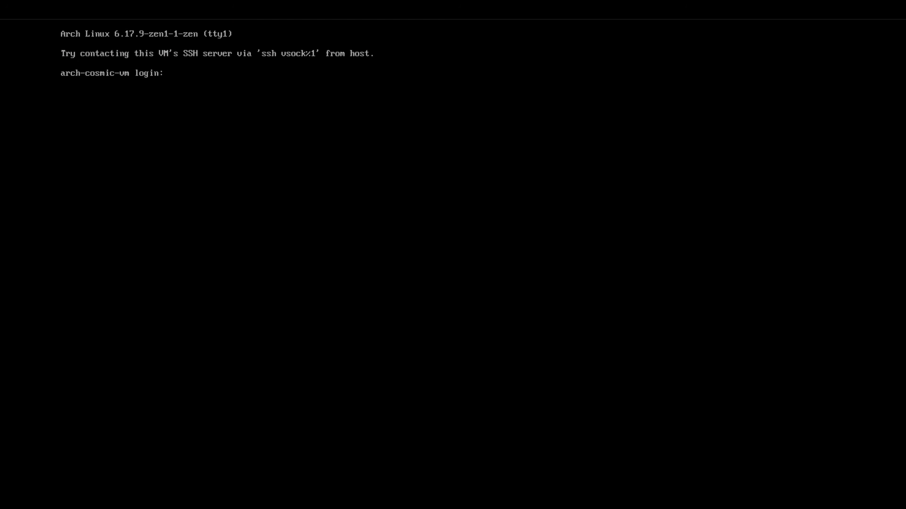
Enter the account's username at the arch-cosmic-vm console login, correcting the mistyped ending.
type("thelinuxgiu")
key("BackSpace")
key("BackSpace")
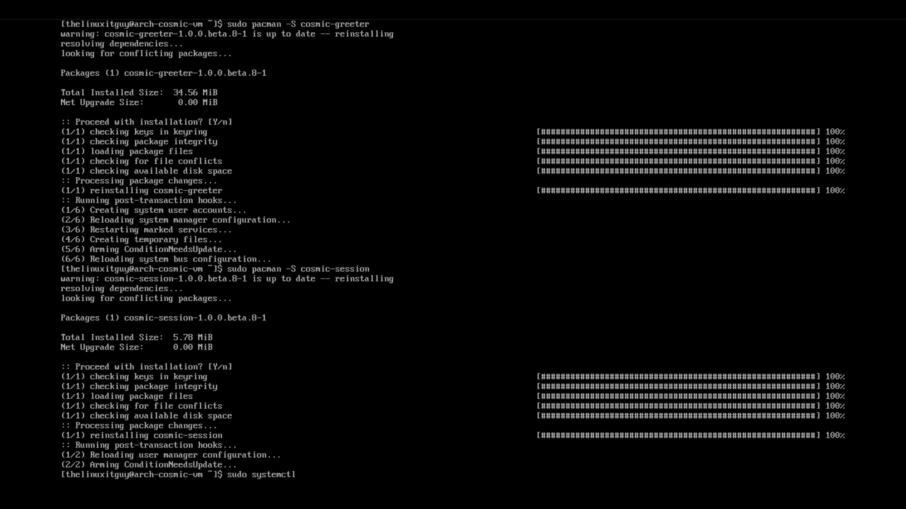
Restart the display manager service with sudo systemctl restart cosmic-greeter.
type("restart cosmic-greeter")
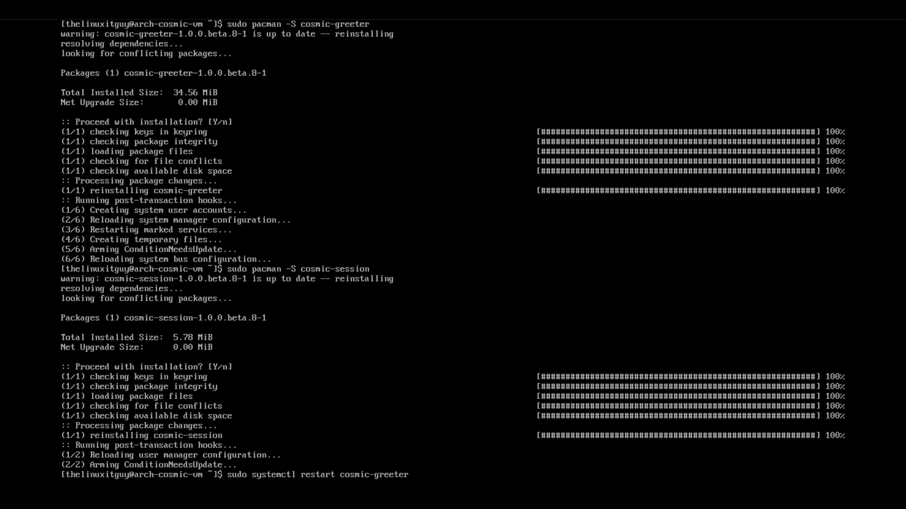
key("Return")
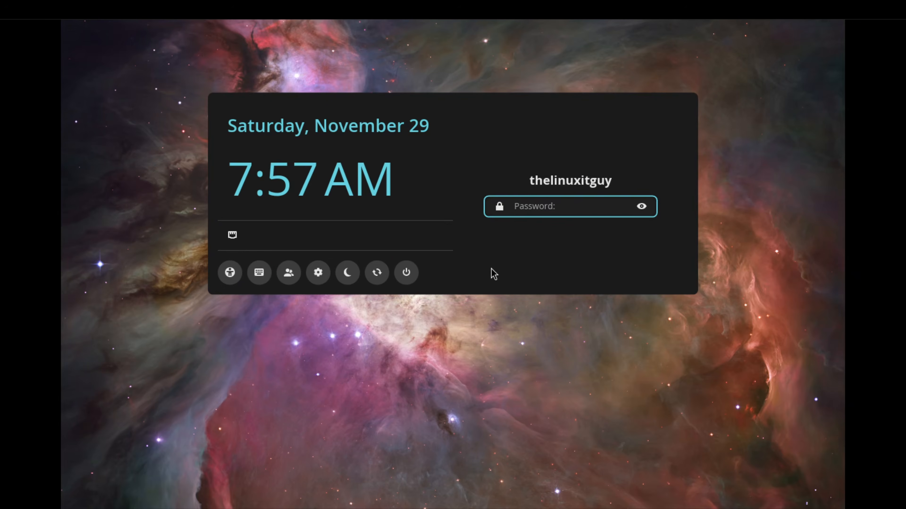
Switch to the tty3 console and log in with the account's username and password.
key("ctrl+alt+F3")
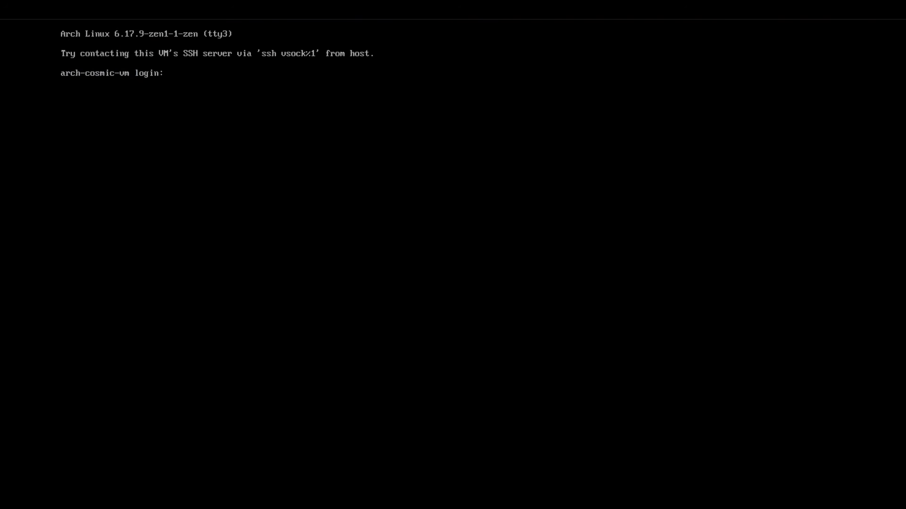
type("thelinuxitguy")
key("Return")
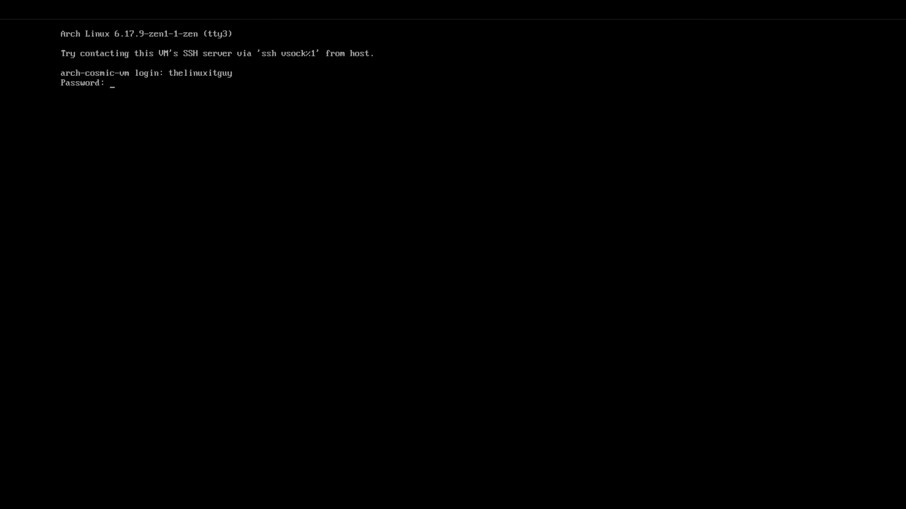
key("Return")
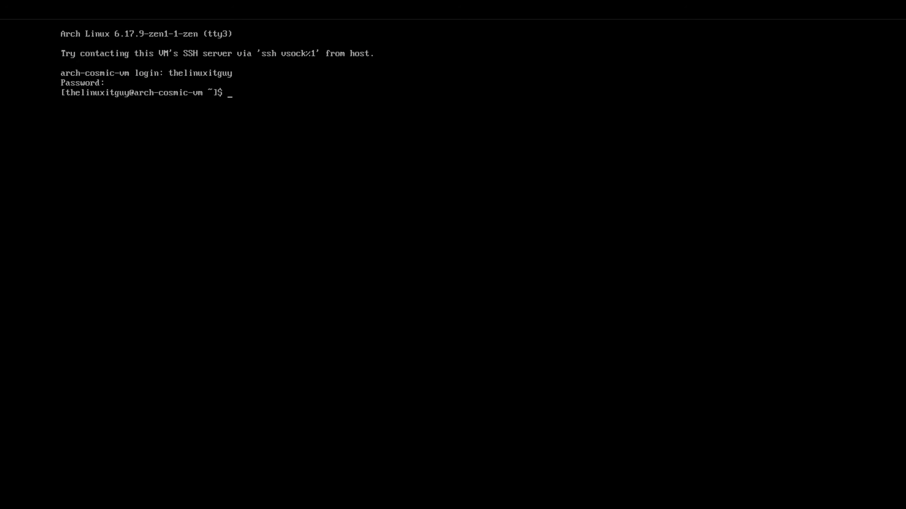
Enable the greeter at boot with sudo systemctl enable cosmic-greeter, authorizing with the sudo password.
key("Up")
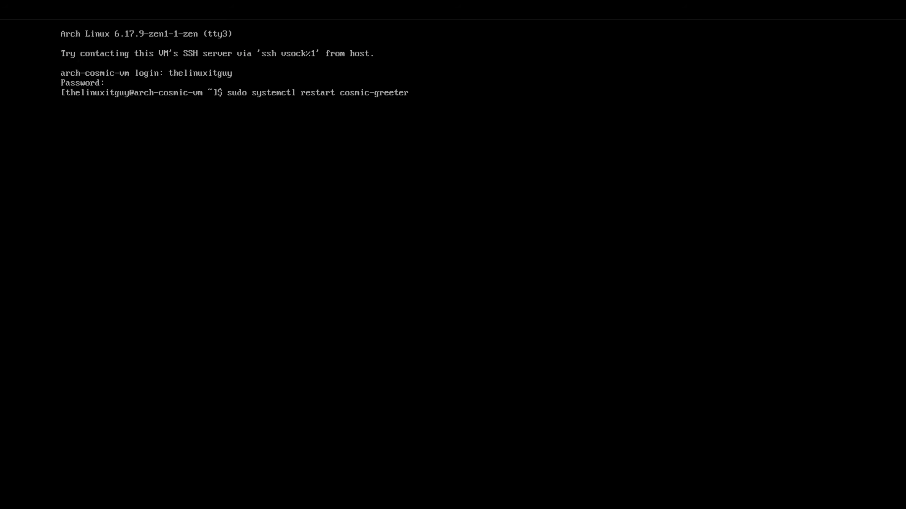
key("BackSpace")
key("BackSpace")
key("BackSpace")
key("BackSpace")
key("BackSpace")
key("BackSpace")
key("BackSpace")
type("ena")
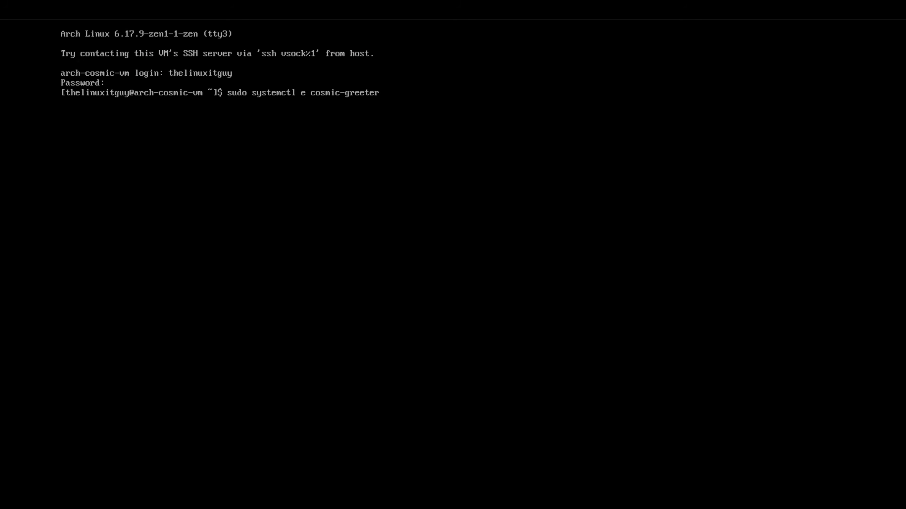
type("ble")
key("Return")
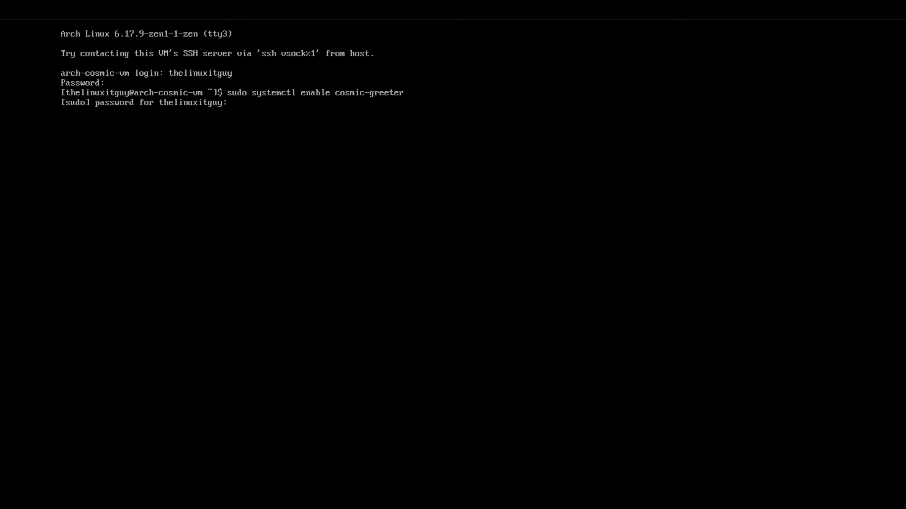
key("Return")
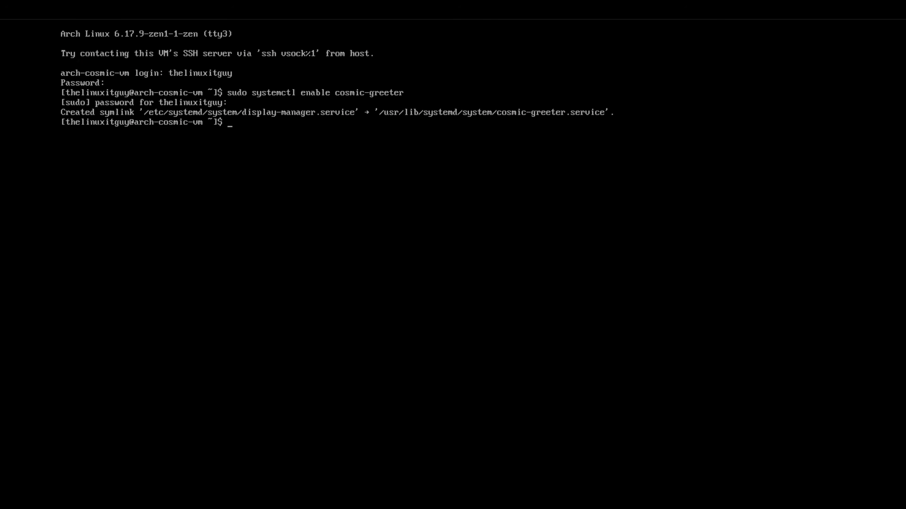
Start the greeter service with sudo systemctl start cosmic-greeter.
key("Up")
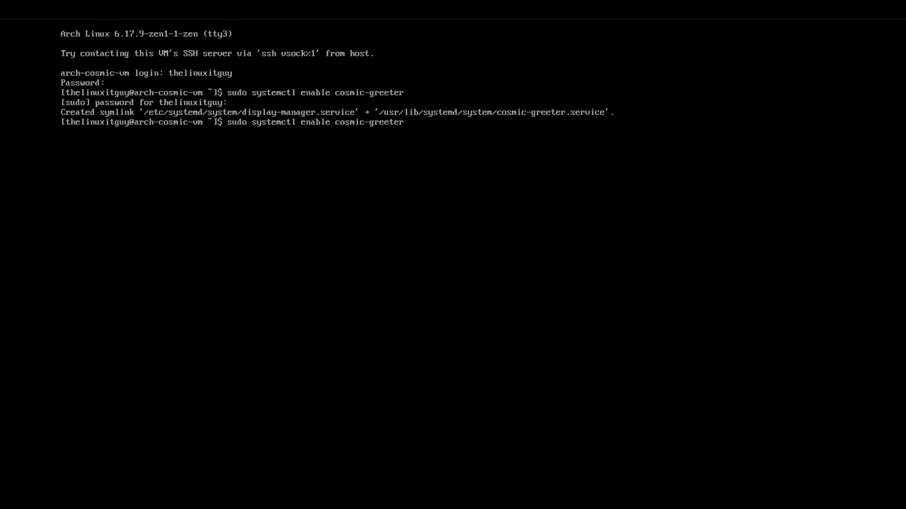
key("BackSpace")
key("BackSpace")
key("BackSpace")
key("BackSpace")
key("BackSpace")
key("BackSpace")
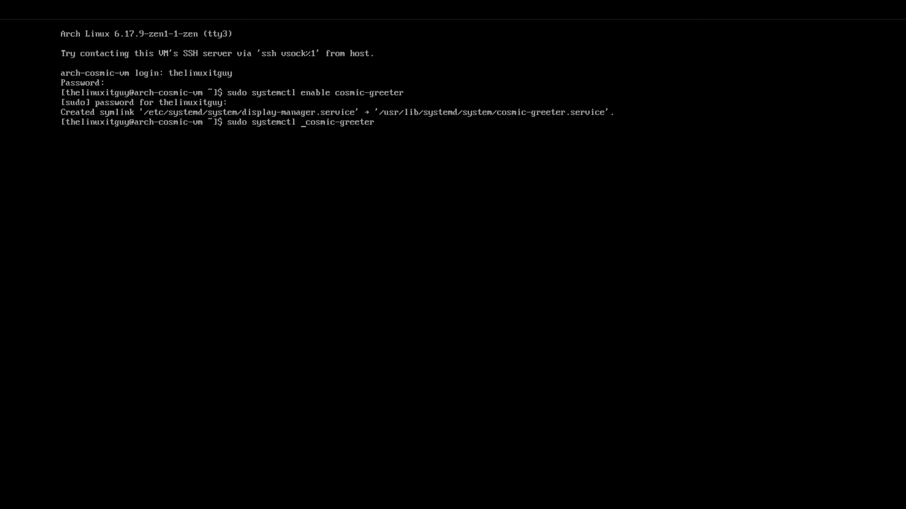
type("start")
key("Return")
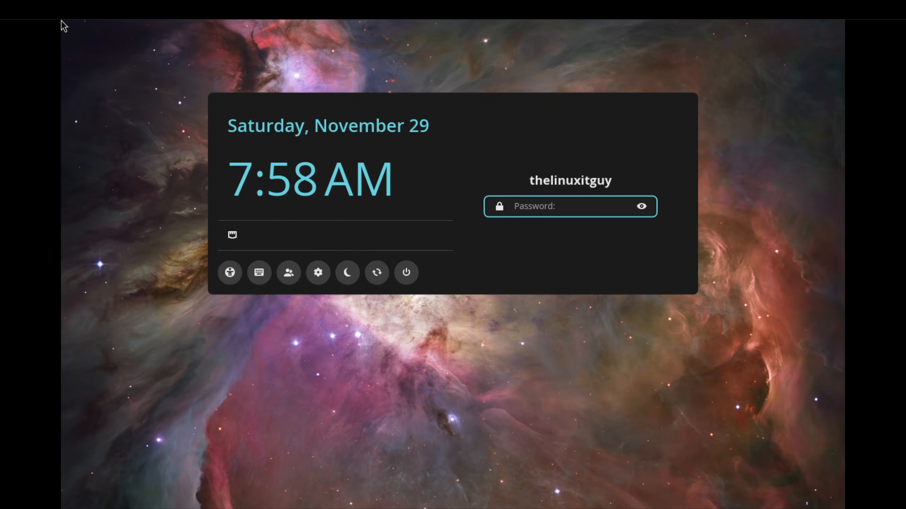
Restart the virtual machine from the graphical login screen and boot the Arch Linux entry.
left_click(378, 280)
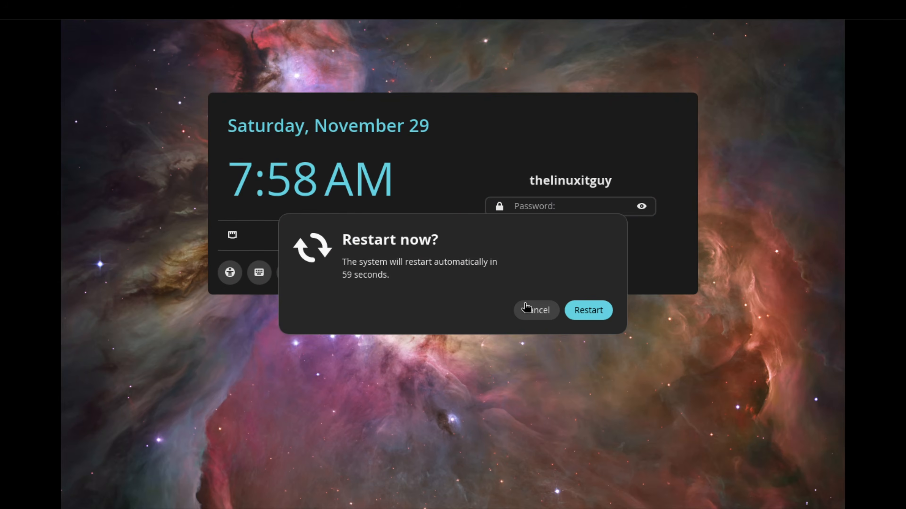
left_click(589, 310)
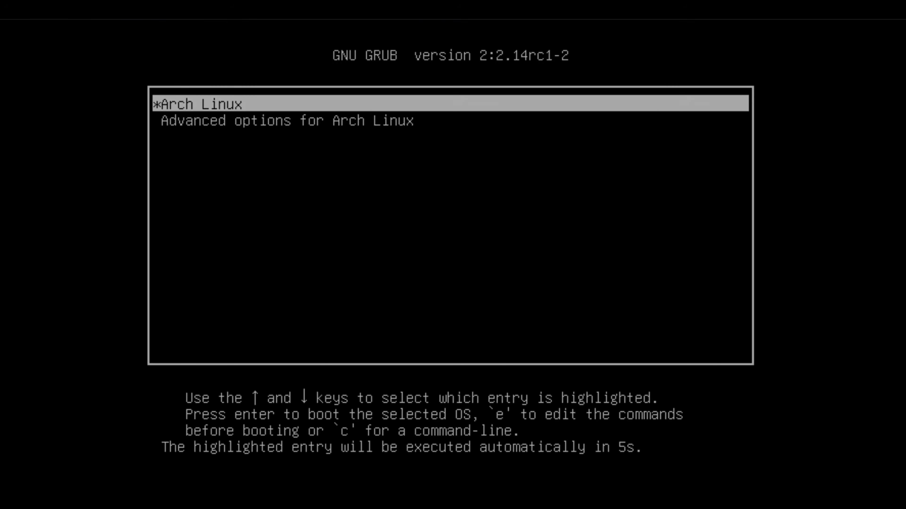
key("Return")
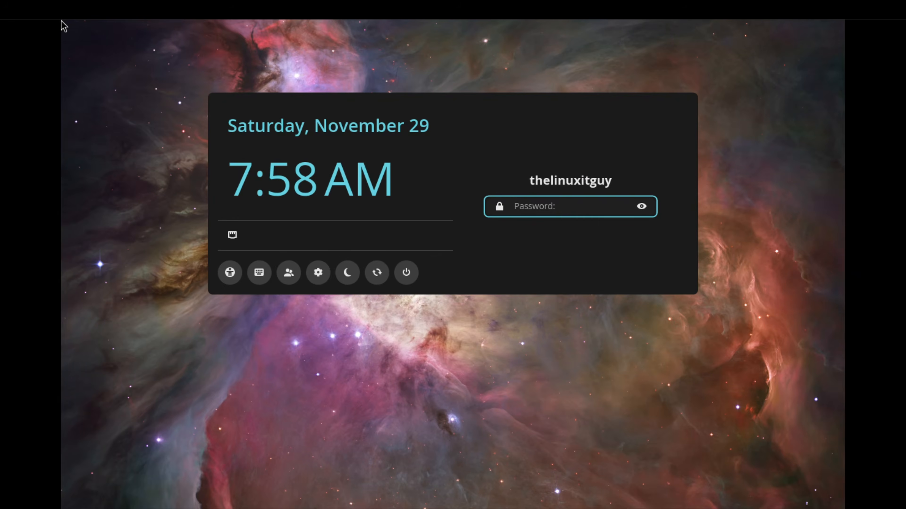
Log in to the COSMIC desktop with the account password.
type("***")
key("Return")
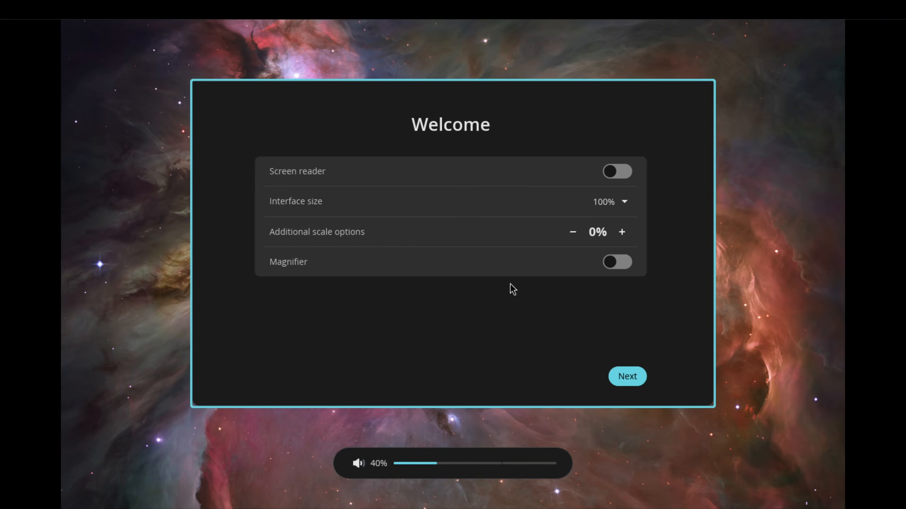
Advance the initial setup past the Welcome and Get Connected pages, keeping the English (US) keyboard layout.
left_click(624, 378)
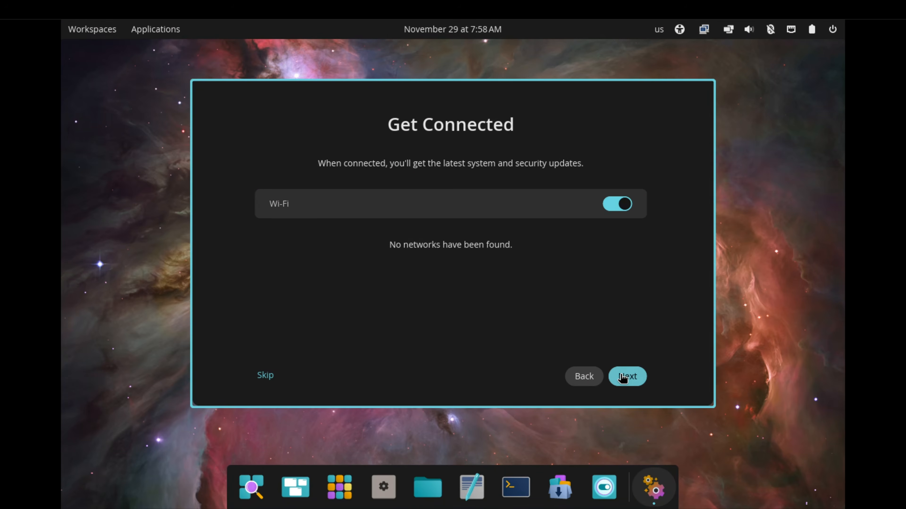
left_click(622, 377)
left_click(622, 378)
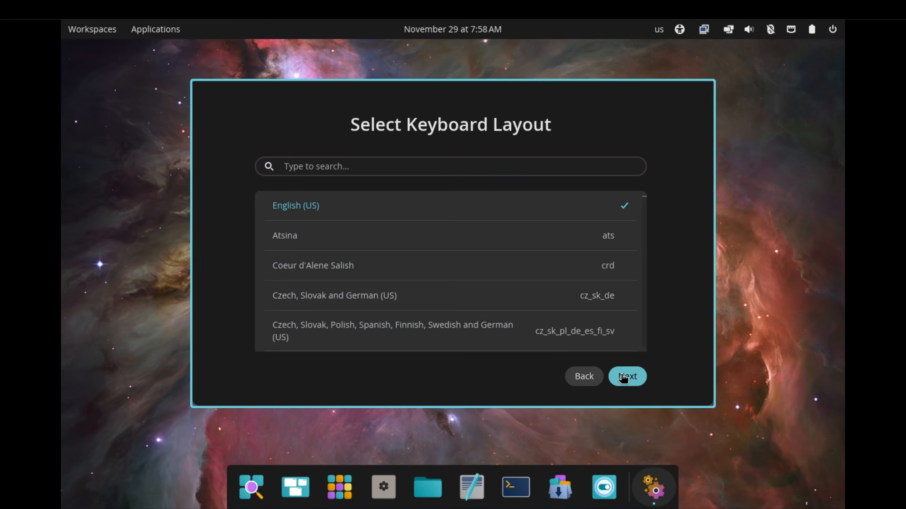
left_click(623, 379)
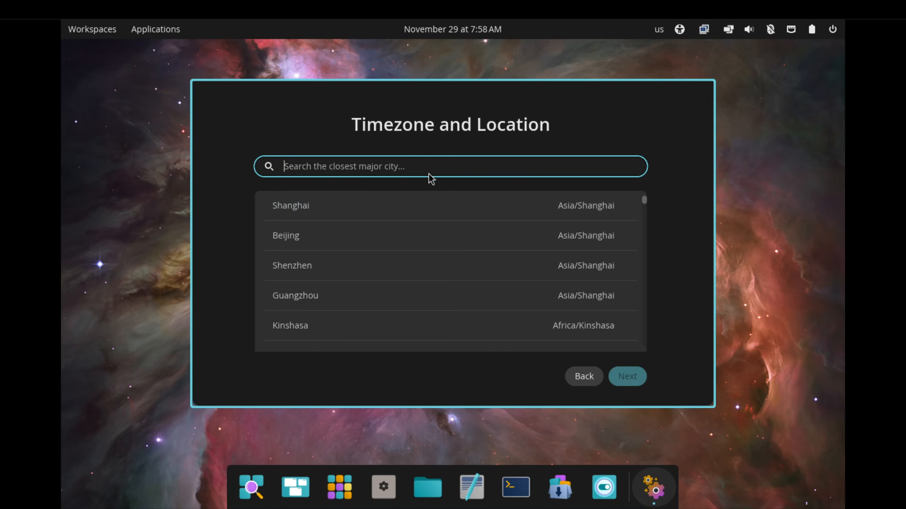
Set the timezone to America/Chicago by searching for Chica and choosing New Chicago (Chanute), and continue the setup.
type("america")
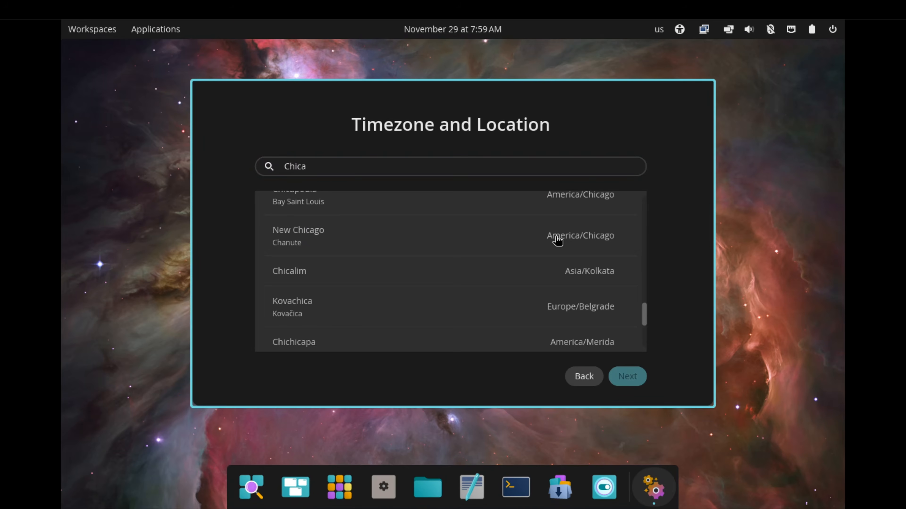
left_click(557, 238)
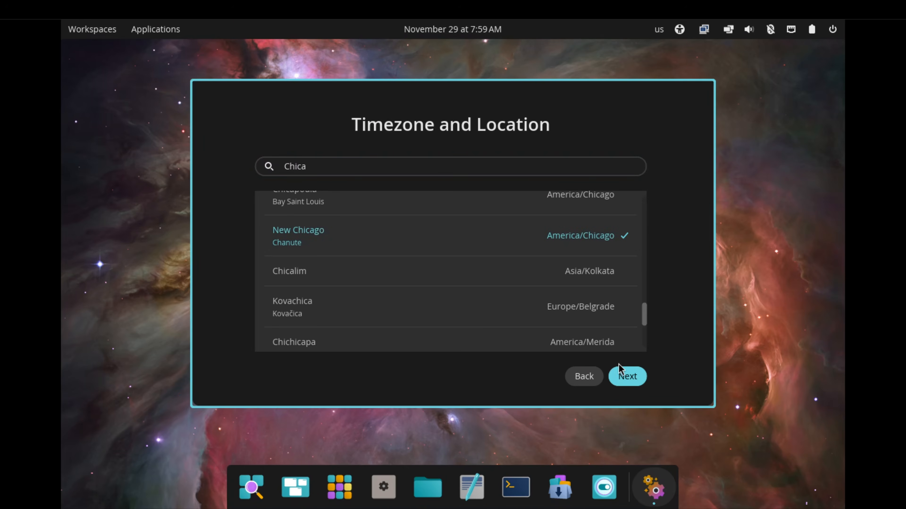
left_click(628, 380)
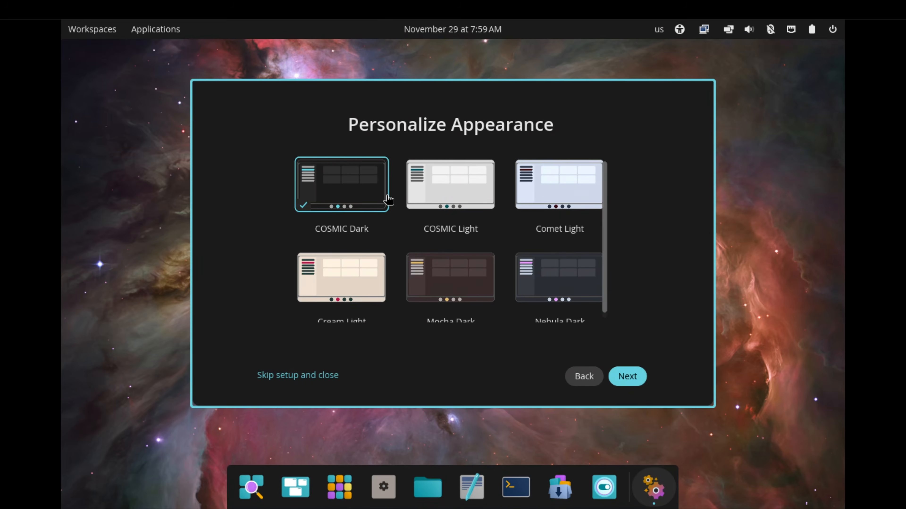
Preview the COSMIC Light, Comet Light, Cream Light and Mocha Dark themes.
left_click(446, 197)
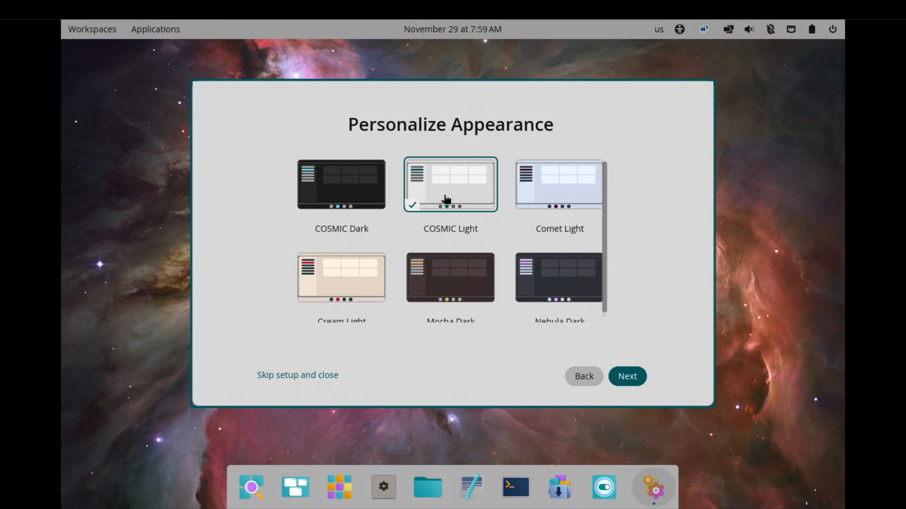
left_click(527, 193)
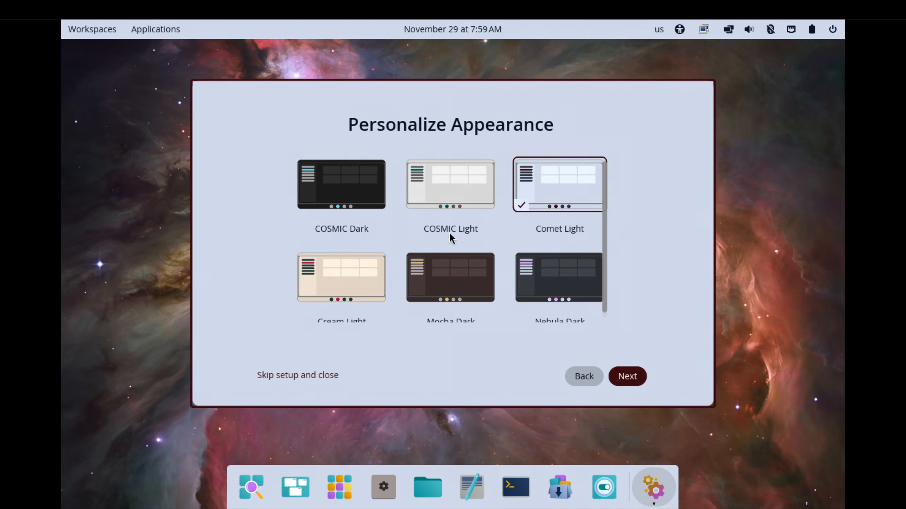
scroll(373, 267, "down", 1)
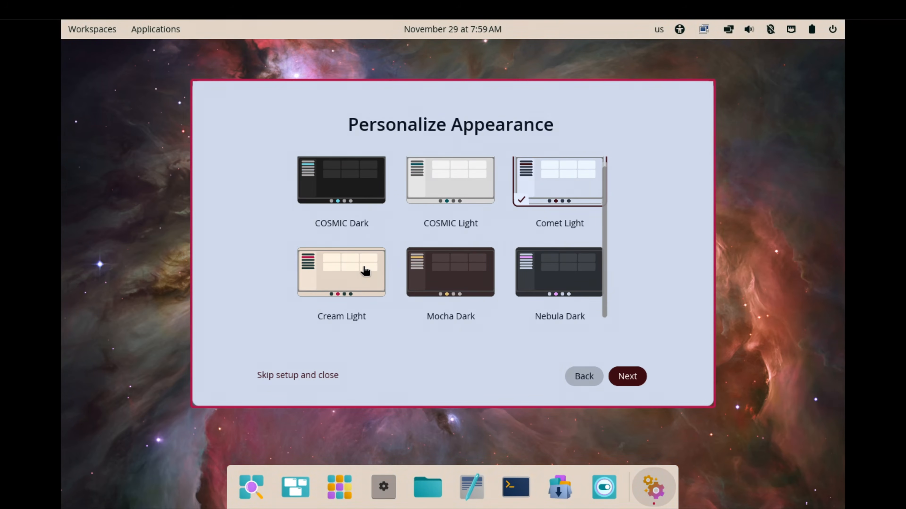
left_click(366, 268)
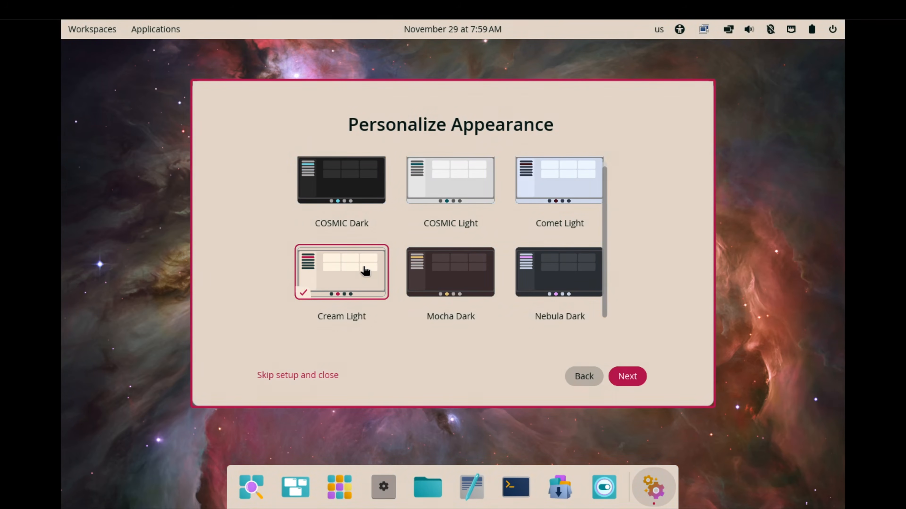
left_click(446, 278)
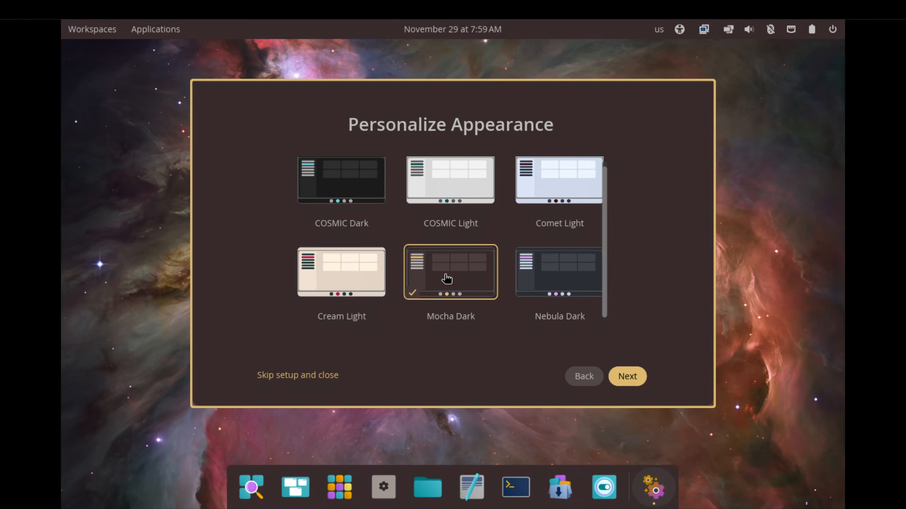
Apply the Nebula Dark theme and choose the Top Panel & Bottom Dock layout.
left_click(540, 279)
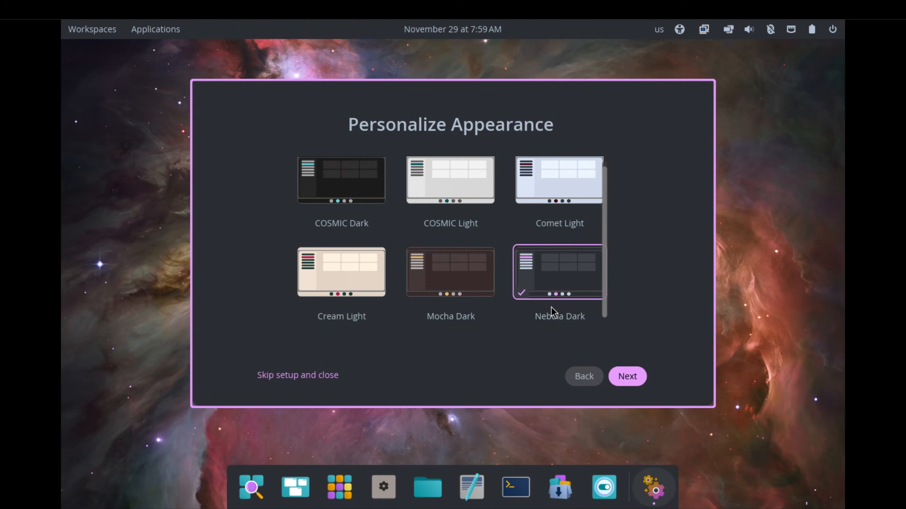
left_click(630, 372)
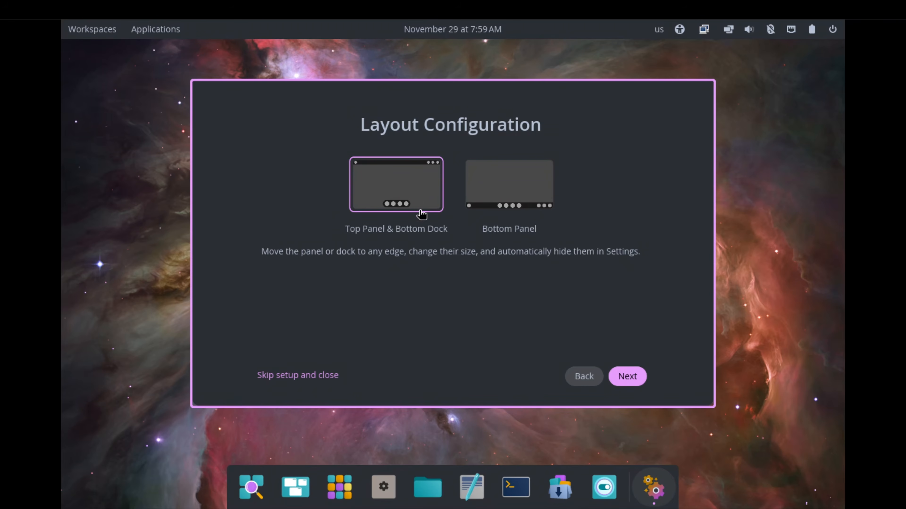
left_click(407, 194)
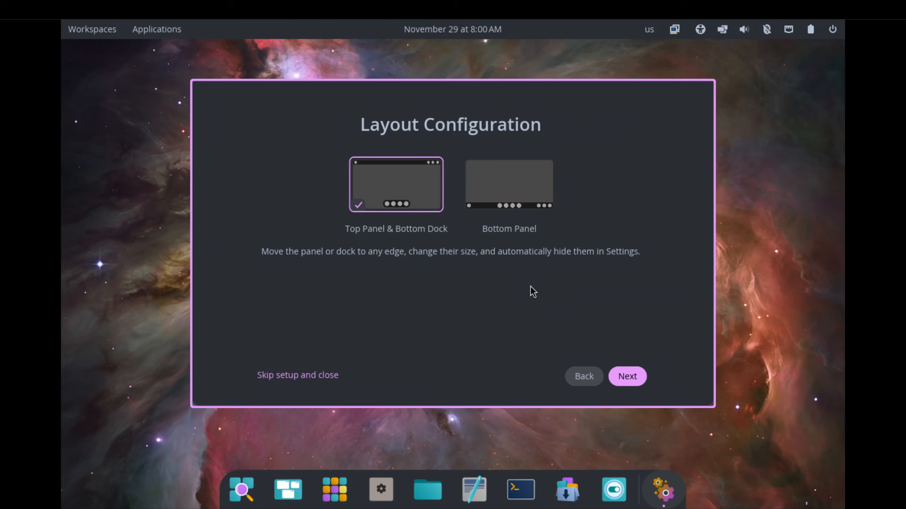
left_click(623, 377)
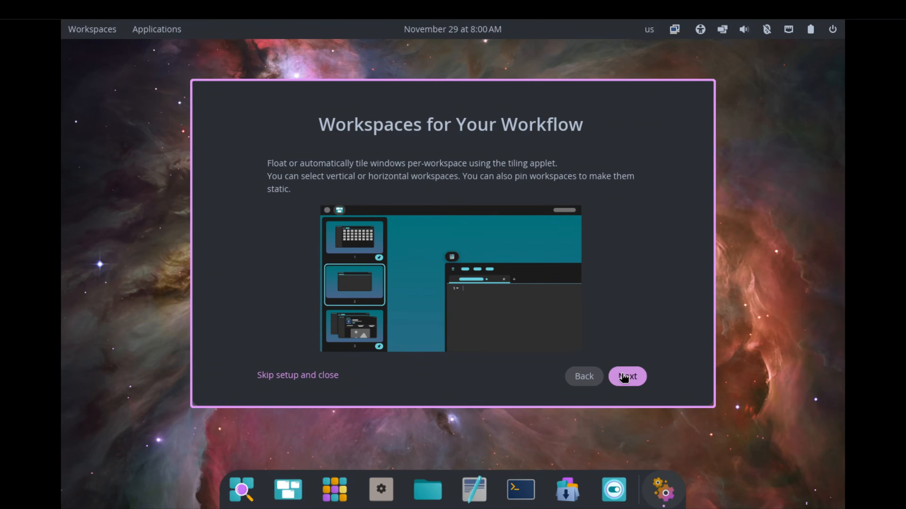
Page through the remaining setup introductions, briefly trying out the Launcher, and finish the initial setup.
left_click(624, 373)
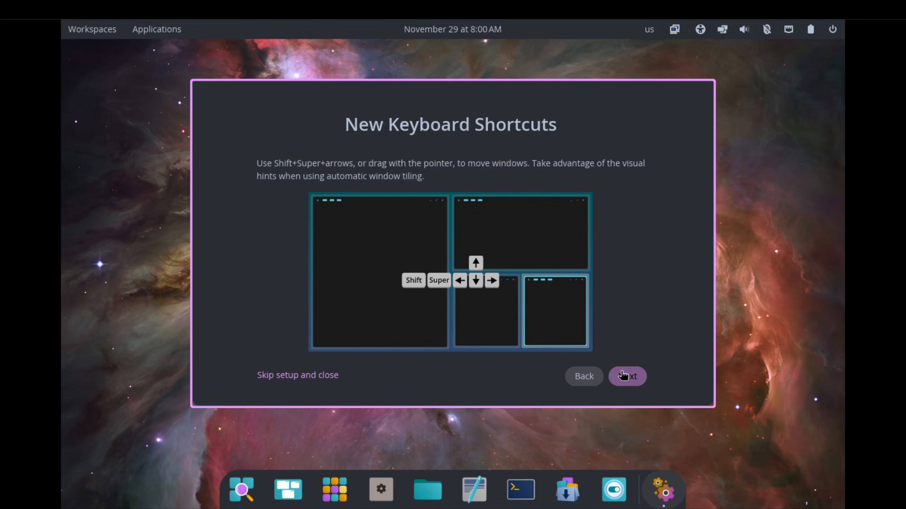
left_click(622, 373)
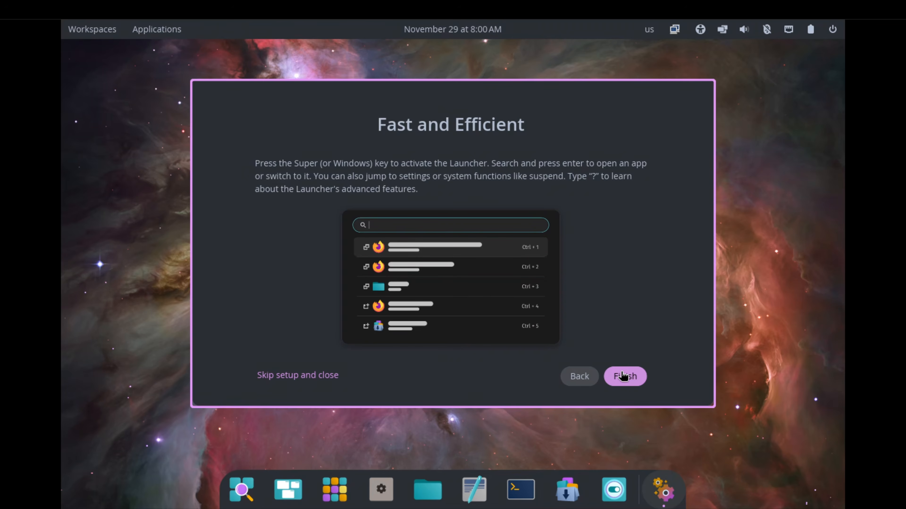
key("super")
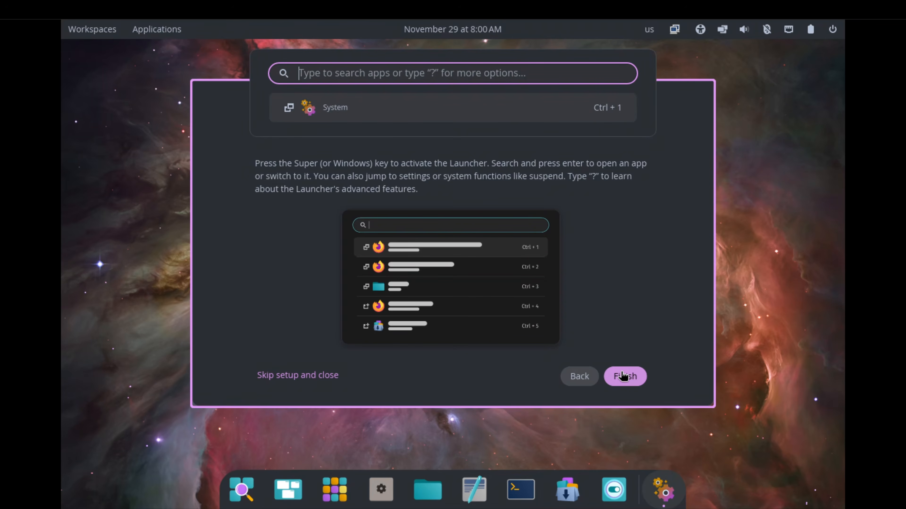
key("super")
key("super")
key("super")
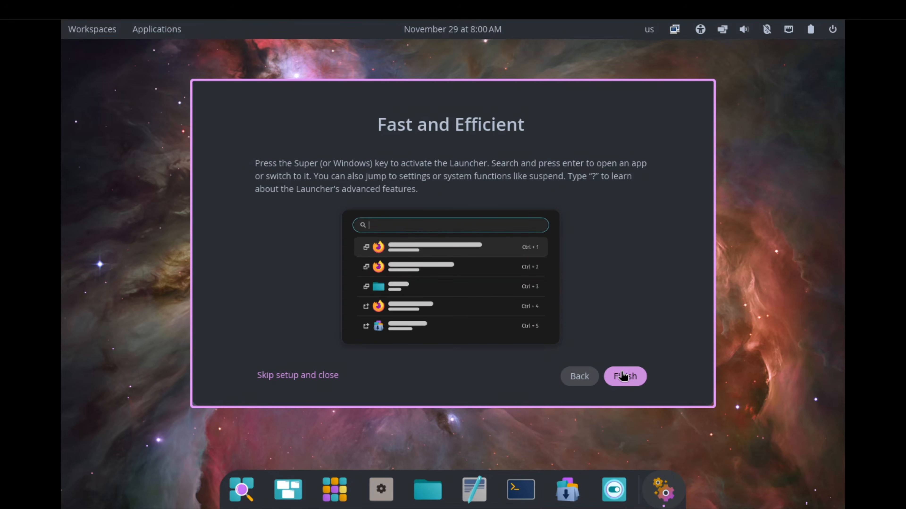
left_click(622, 375)
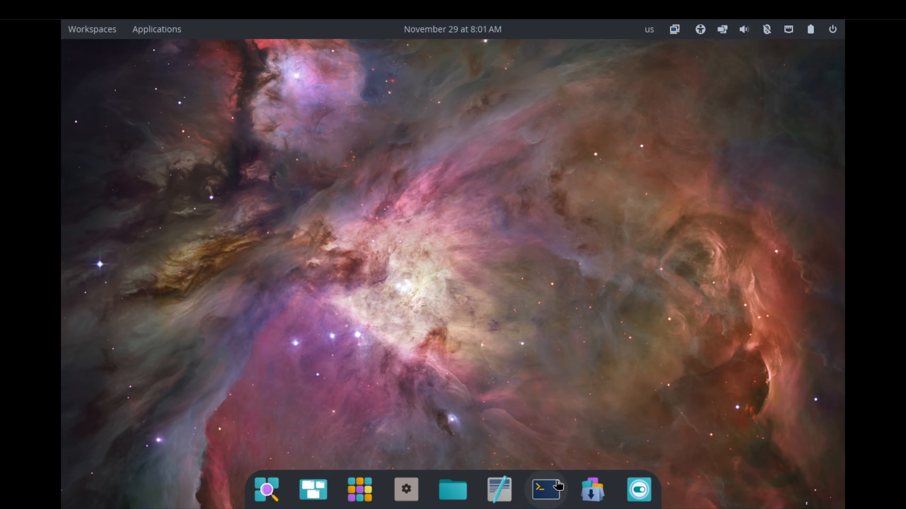
Open COSMIC Terminal and try to run fastfetch.
left_click(551, 488)
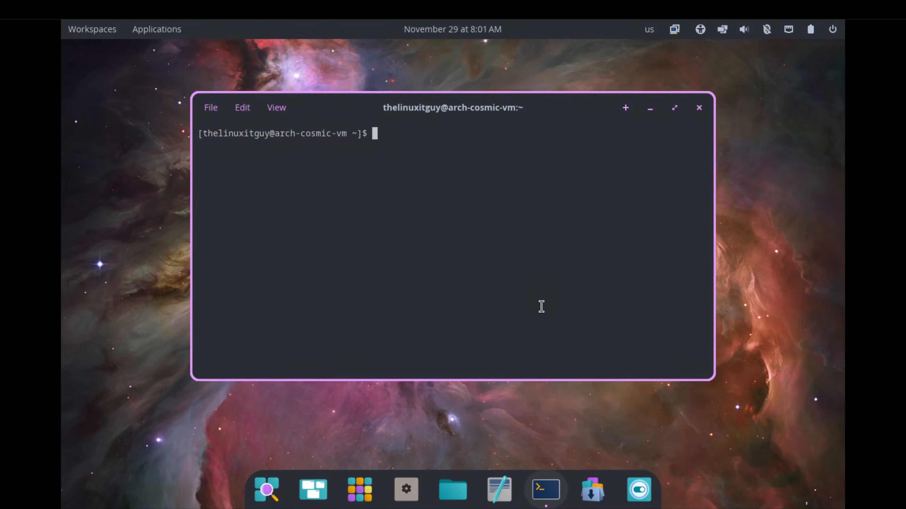
type("fastfetch")
key("Return")
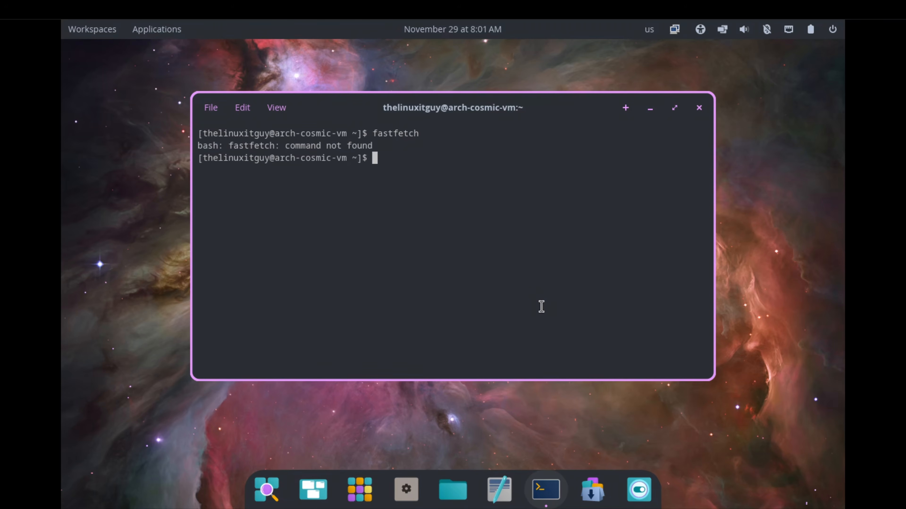
Install fastfetch with sudo pacman -S fastfetch, entering the account password and accepting the installation.
type("sudo pacman -S f")
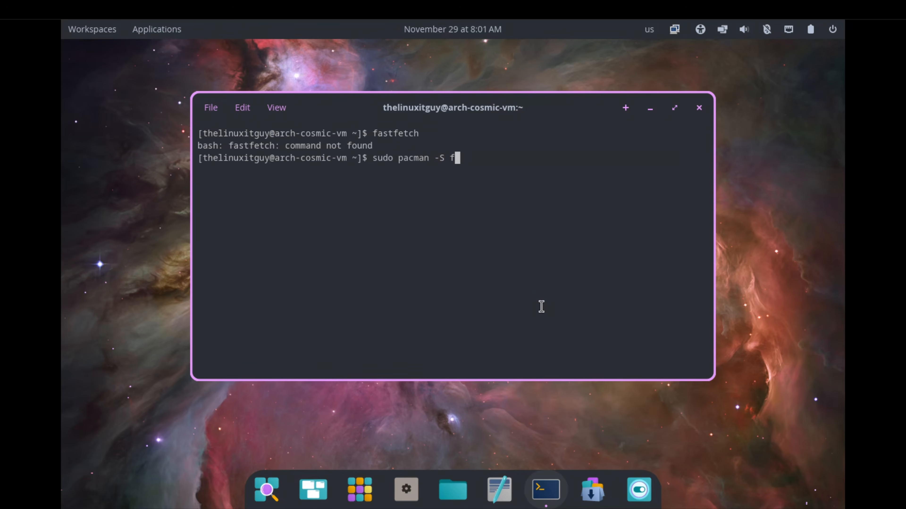
type("astfetch")
key("Return")
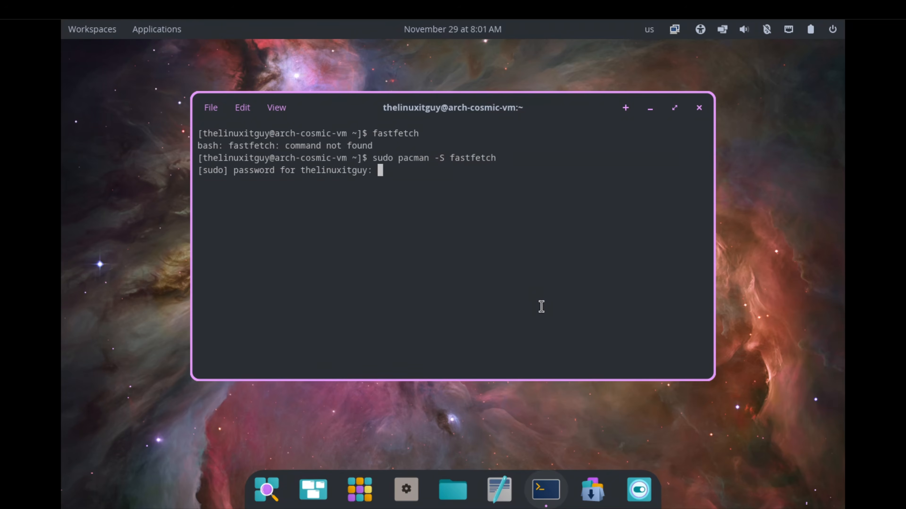
key("Return")
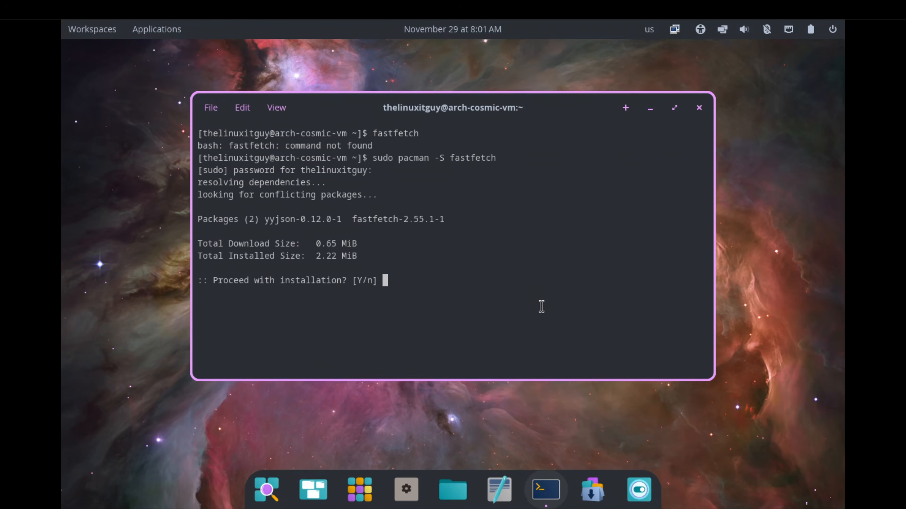
key("Return")
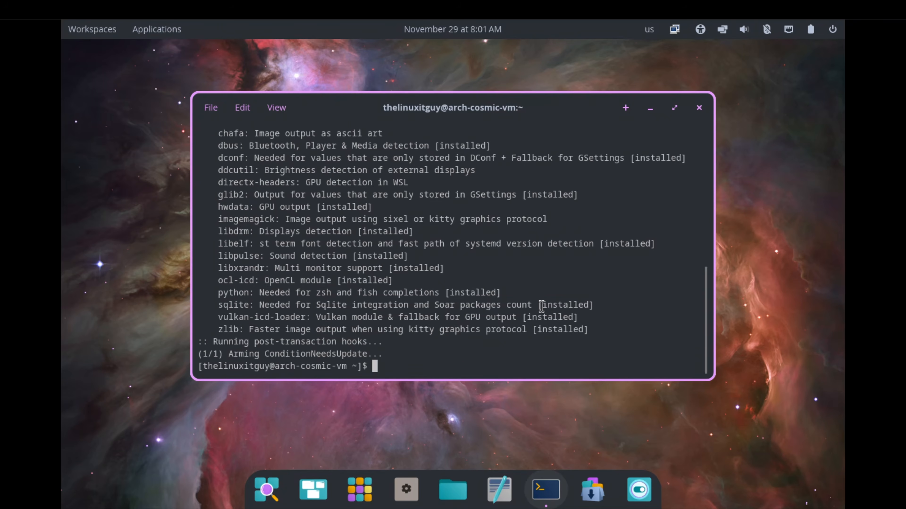
Run fastfetch in an enlarged terminal window and examine the kernel, packages, window manager and disk entries.
type("fastfetch")
key("Return")
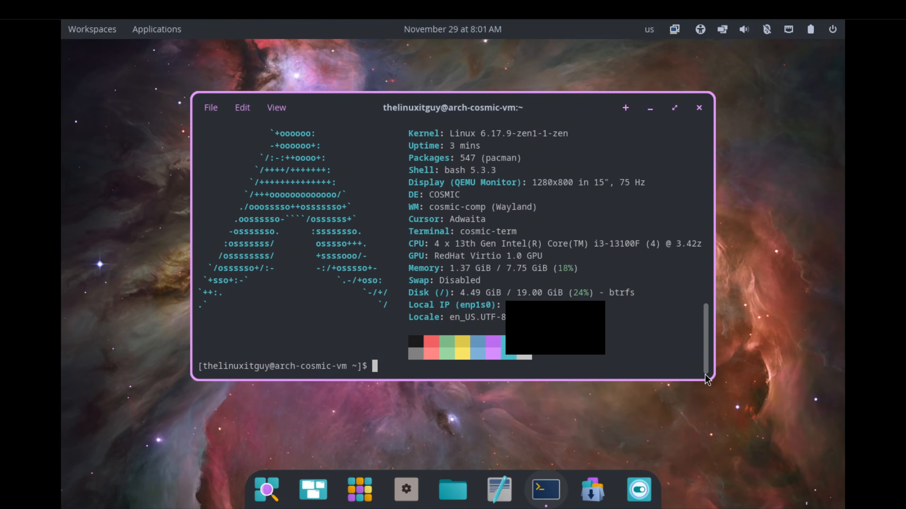
left_click_drag(713, 380, 723, 414)
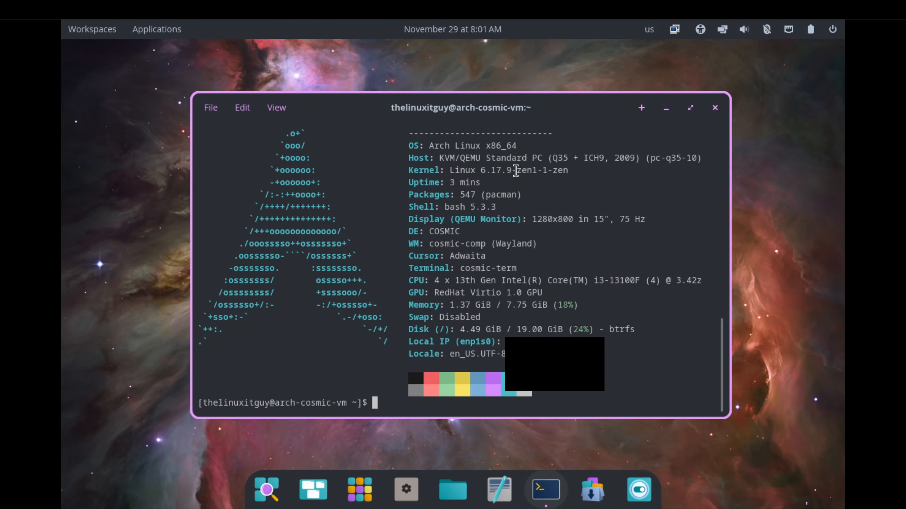
left_click_drag(516, 170, 532, 180)
double_click(506, 195)
double_click(509, 244)
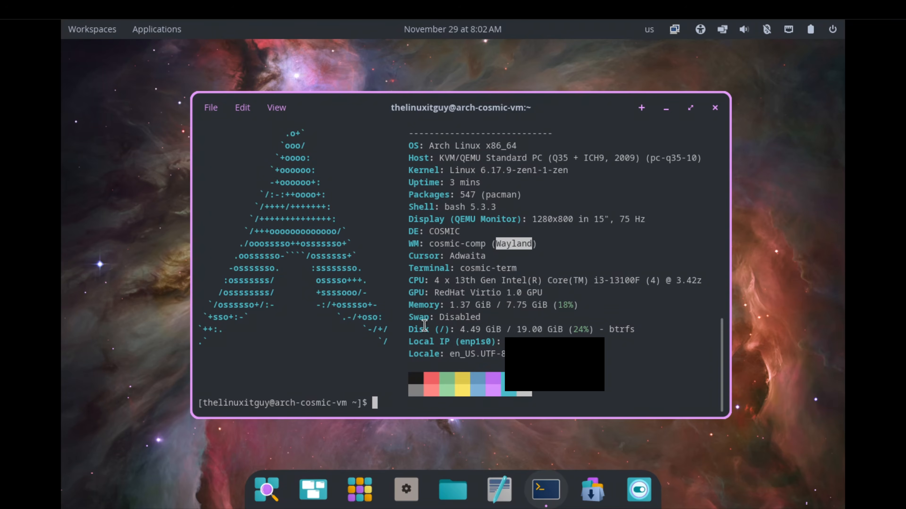
double_click(622, 330)
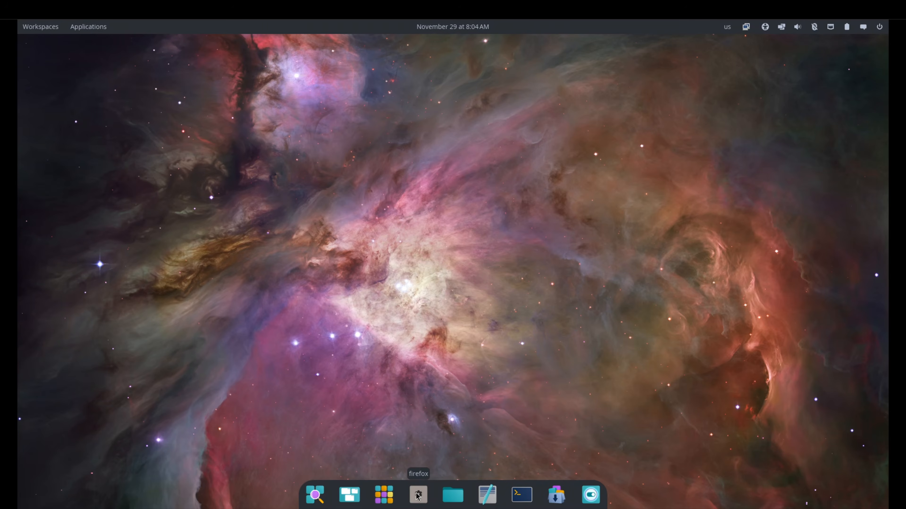
Install Firefox from a new COSMIC Terminal window with sudo pacman -S firefox.
left_click(520, 495)
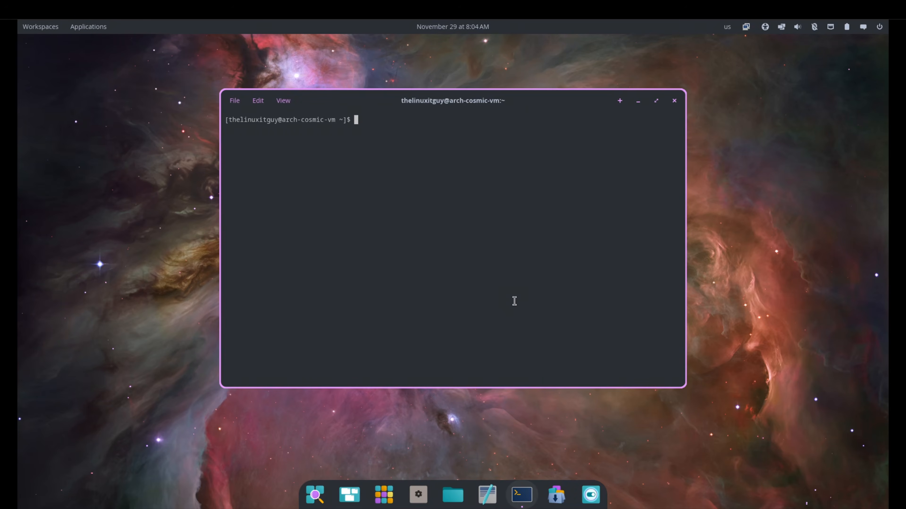
type("sudo pacmn")
key("BackSpace")
type("an -S firefox")
key("Return")
key("Return")
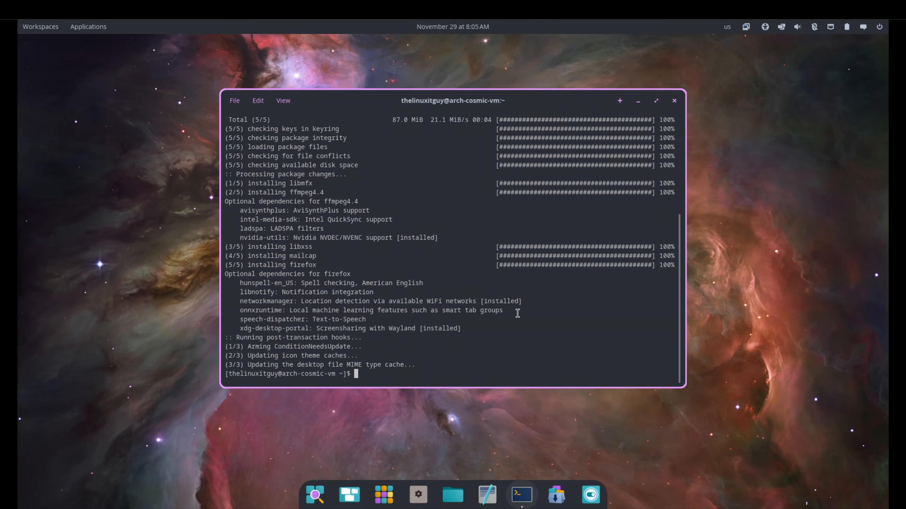
Launch Firefox from the application library and move its window higher on the desktop.
left_click(384, 494)
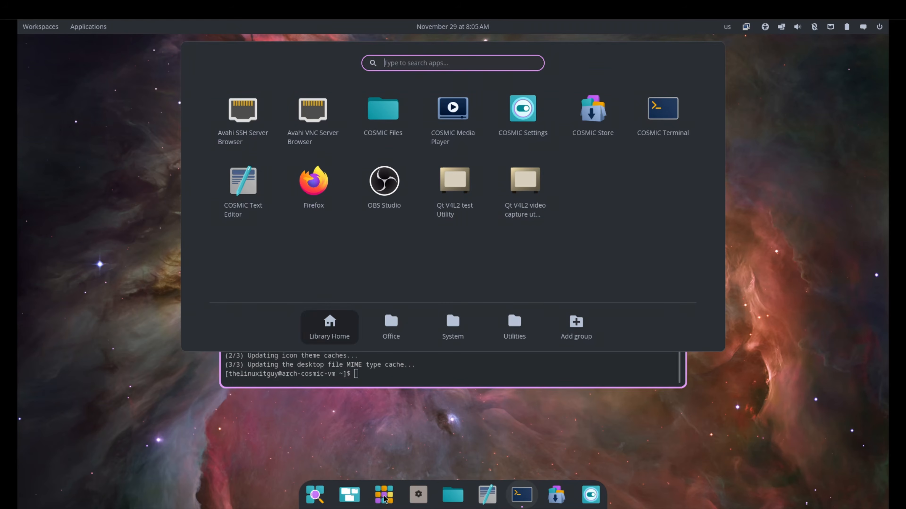
left_click(317, 206)
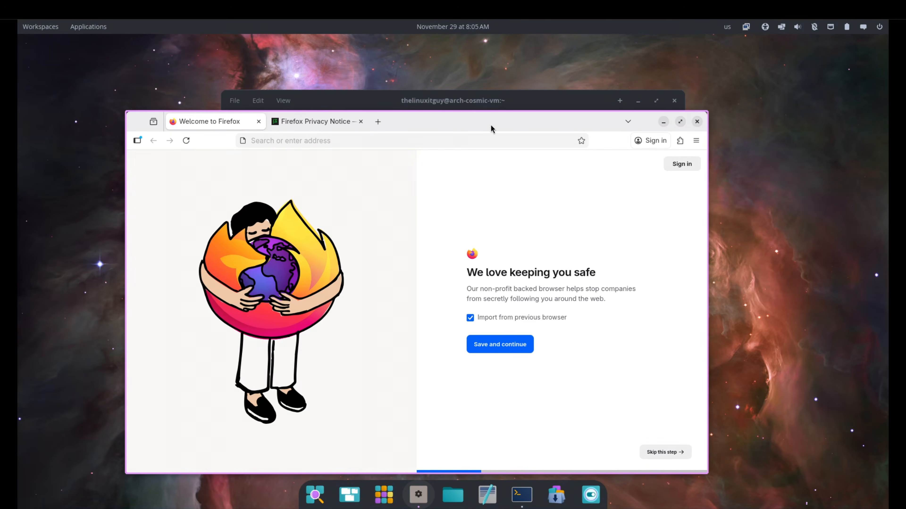
left_click_drag(491, 127, 505, 99)
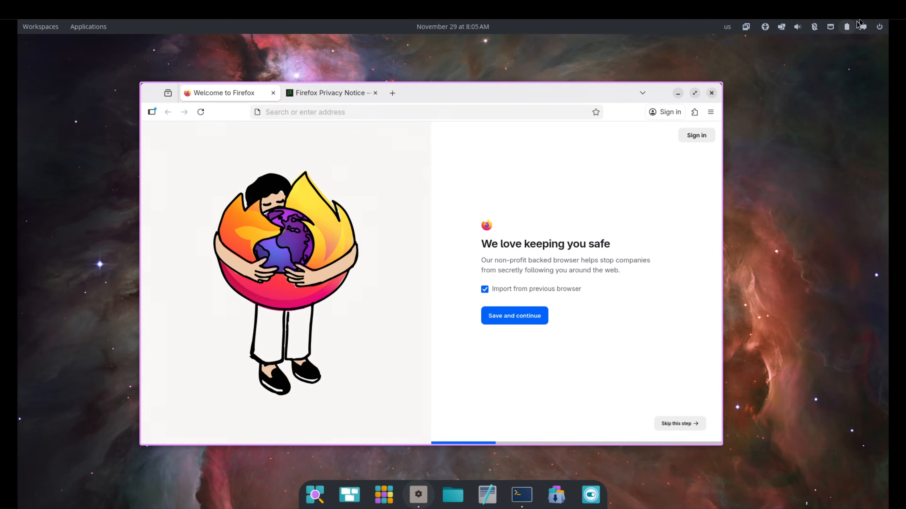
End the current desktop session and log back in with the account password.
left_click(880, 27)
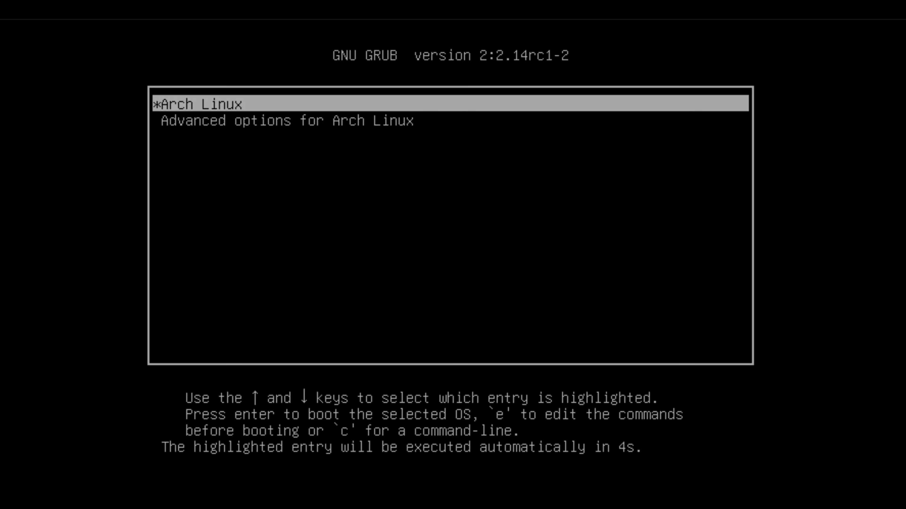
key("Return")
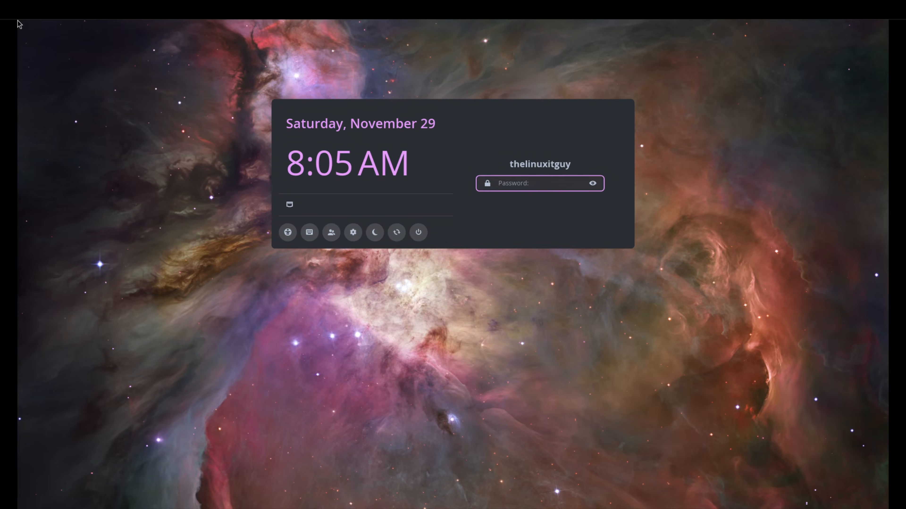
type("••••••••")
key("Return")
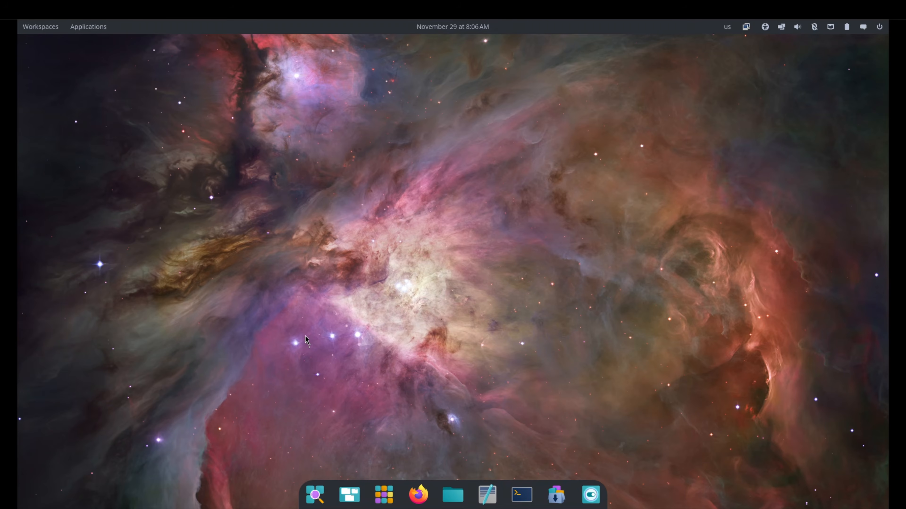
Open the workspaces overview.
left_click(49, 27)
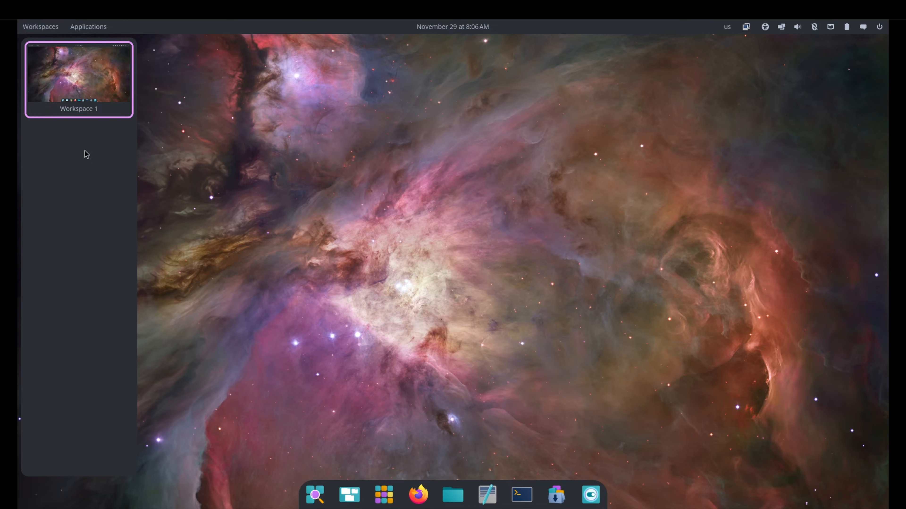
Browse the Office, System and Utilities groups in the application library and close it.
left_click(84, 28)
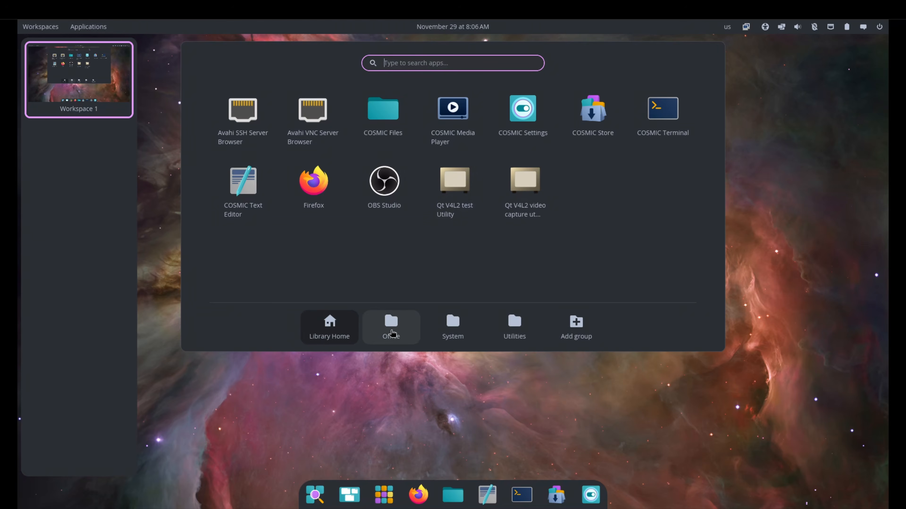
left_click(402, 333)
left_click(449, 333)
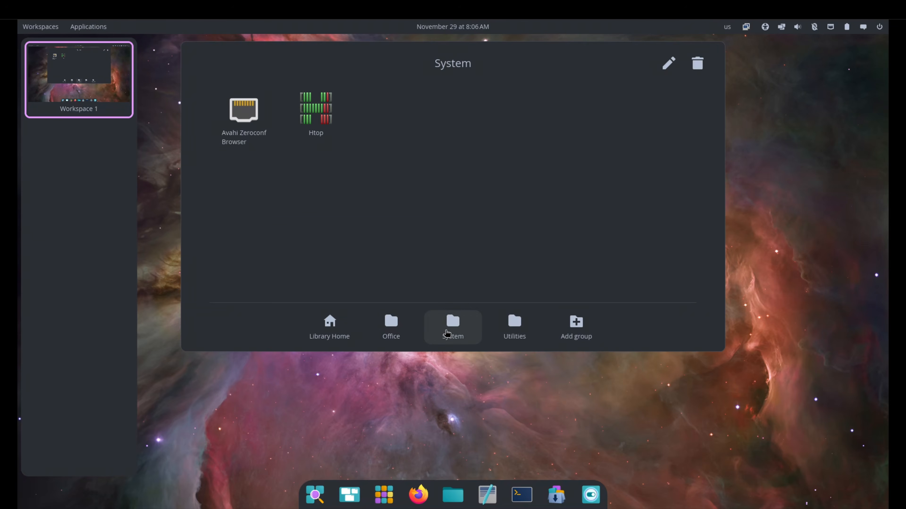
left_click(508, 335)
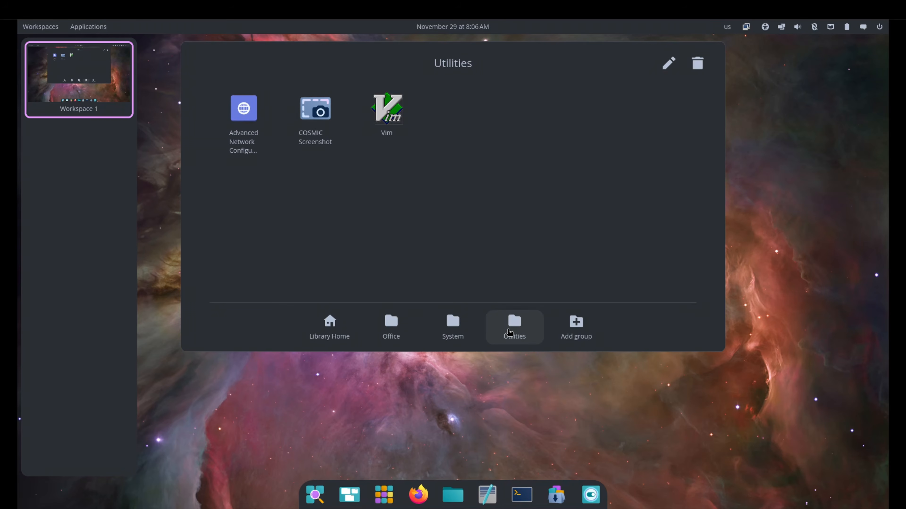
left_click(328, 399)
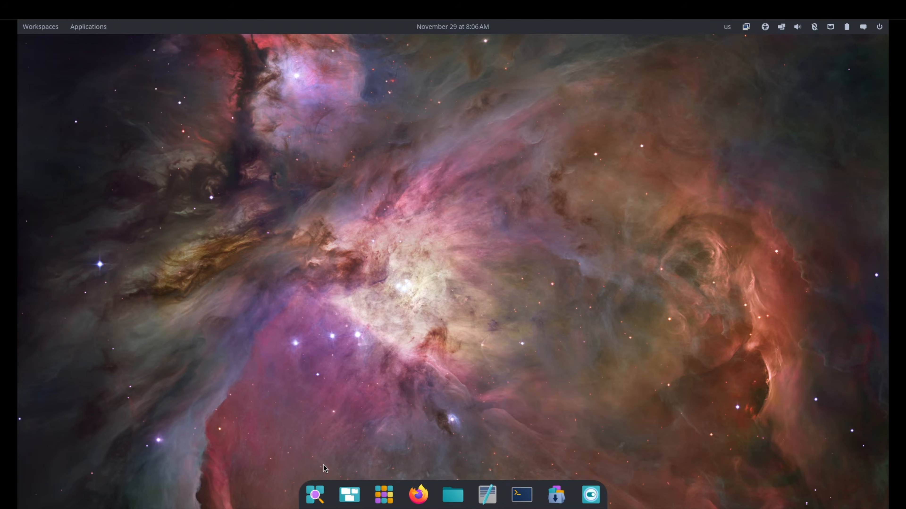
Search the launcher for "fire", dismiss it, and briefly view the application library.
left_click(315, 494)
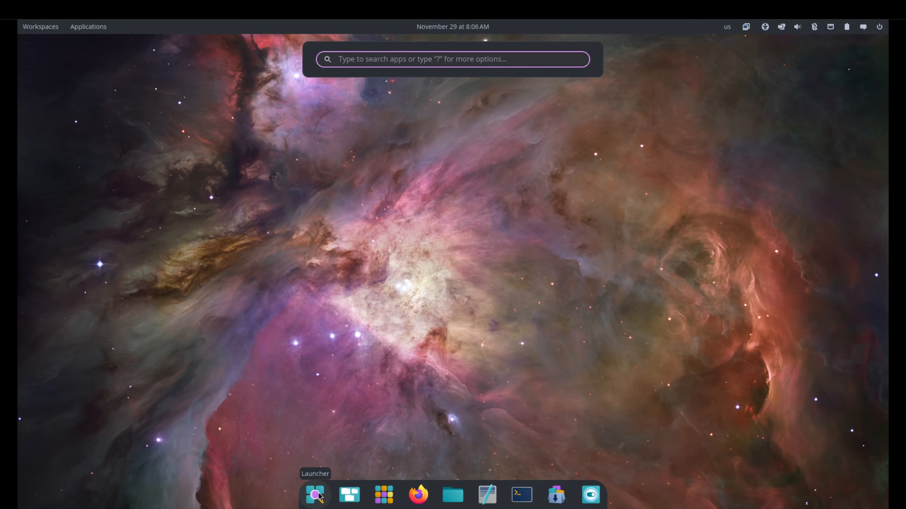
left_click(319, 491)
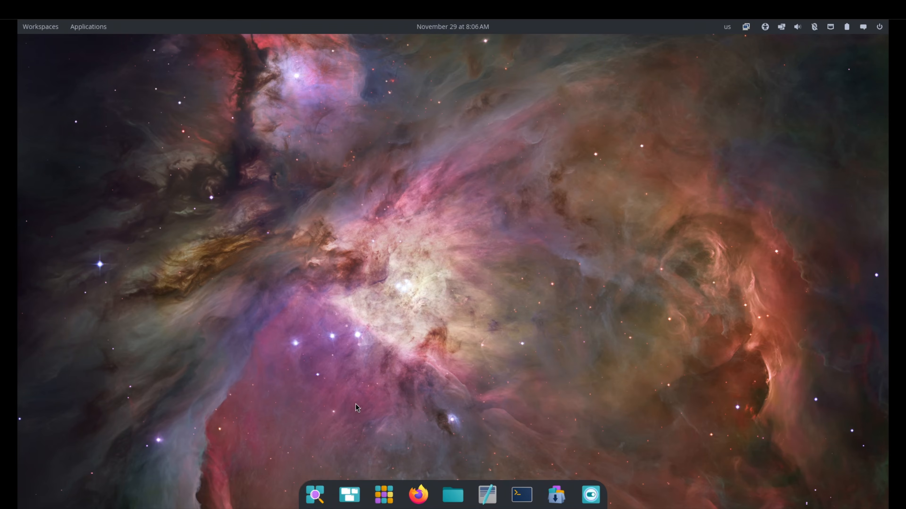
key("super")
key("super")
key("super")
key("super")
key("super")
type("fire")
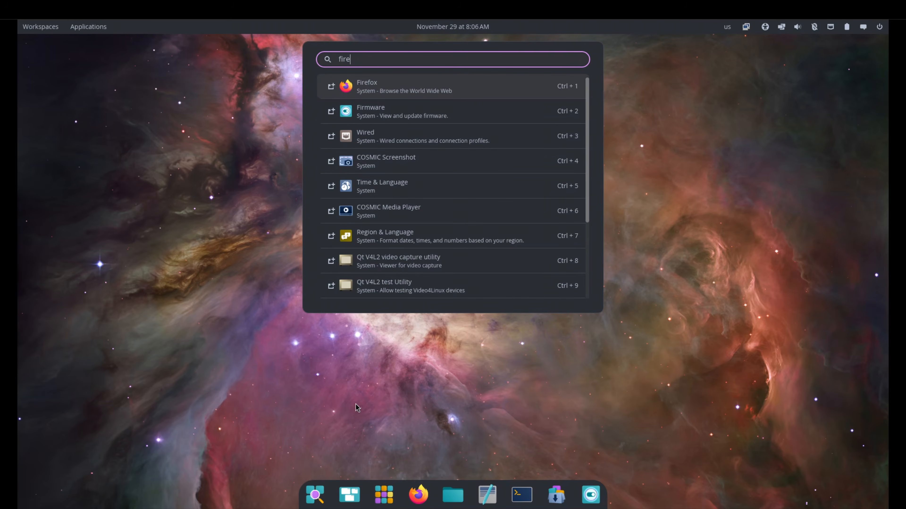
key("Escape")
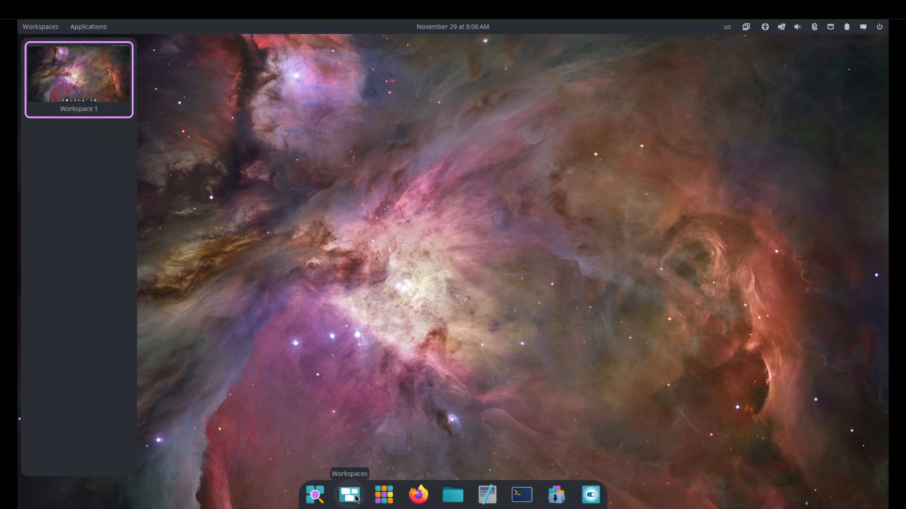
left_click(383, 495)
left_click(384, 495)
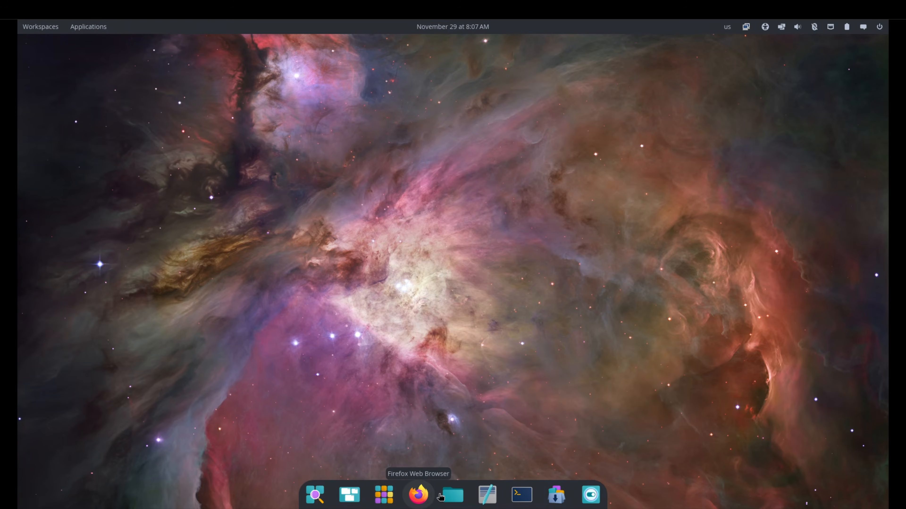
Open COSMIC Files, look through its sort and view options and its About page, and quit it.
left_click(451, 496)
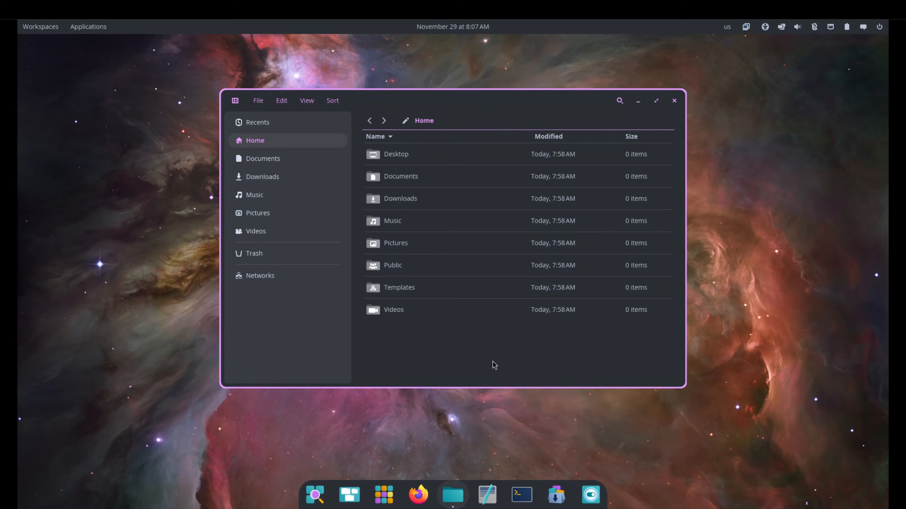
left_click(288, 104)
mouse_move(335, 102)
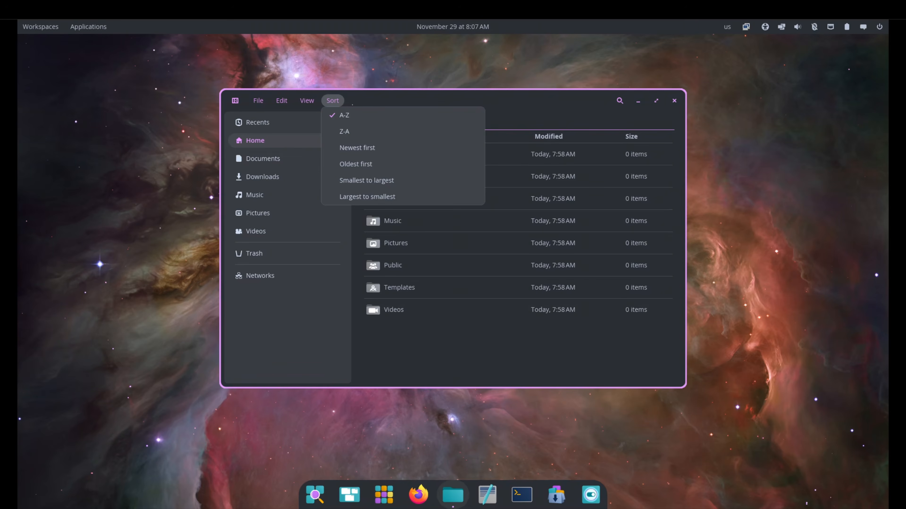
mouse_move(305, 100)
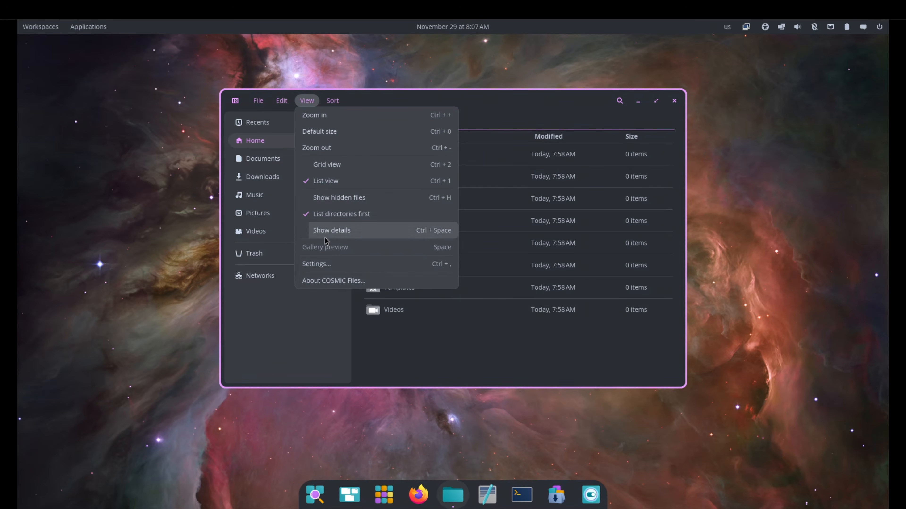
left_click(322, 286)
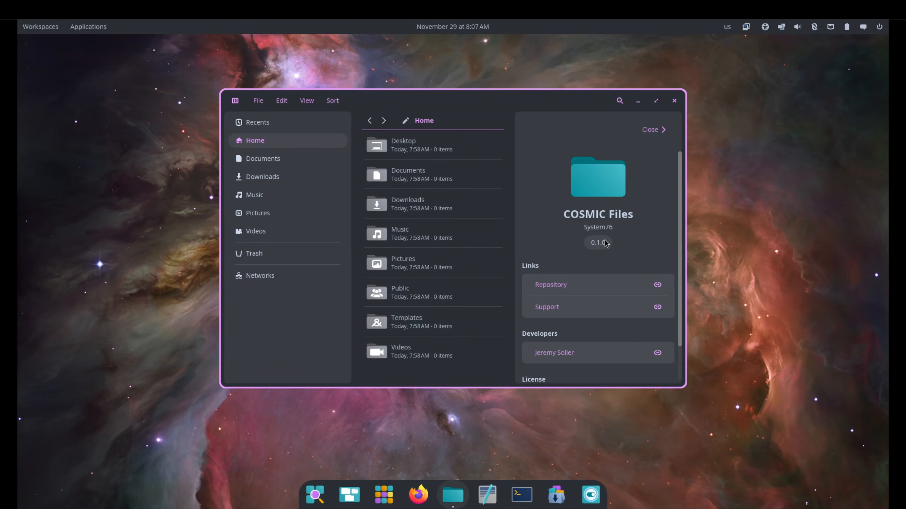
right_click(453, 494)
left_click(399, 473)
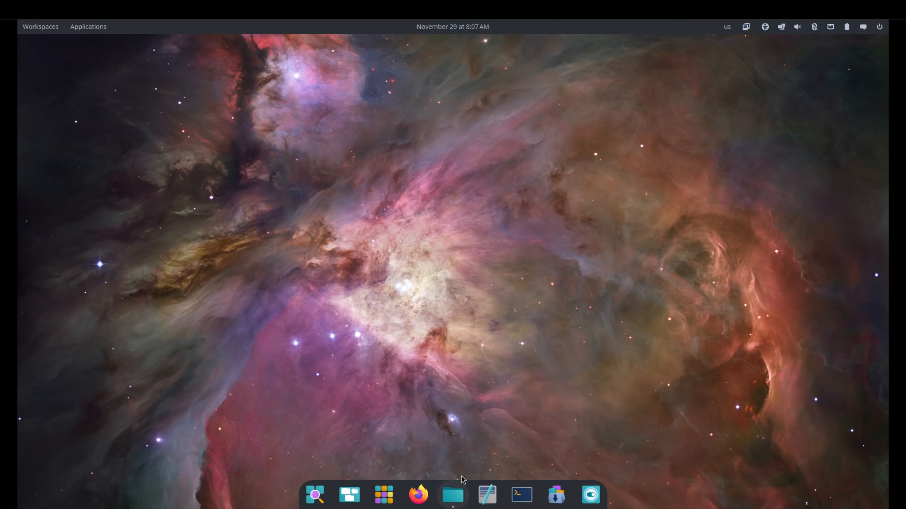
Open COSMIC Text Editor, view its About page, and close the window.
left_click(482, 492)
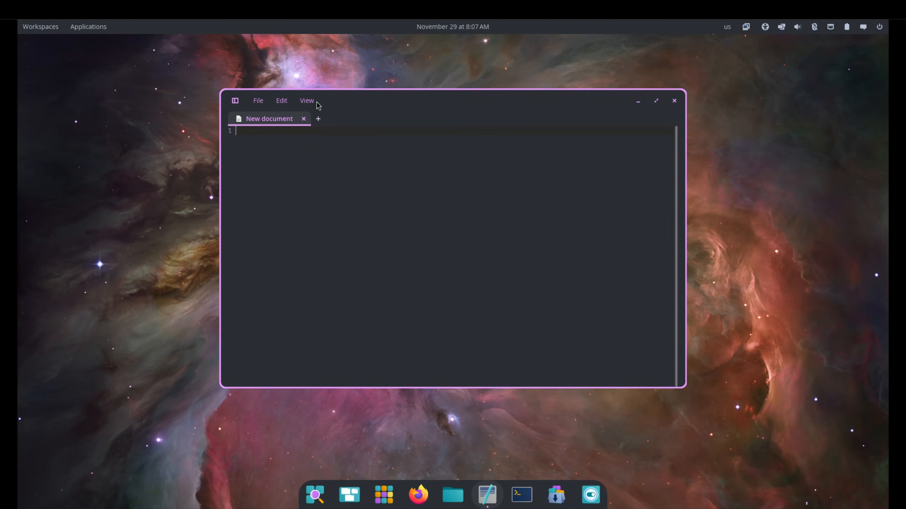
left_click(313, 103)
left_click(336, 247)
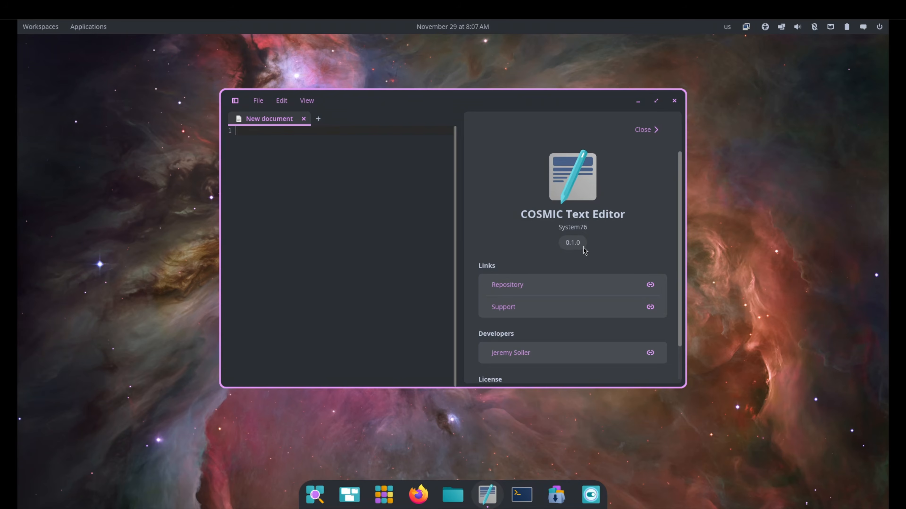
left_click(674, 101)
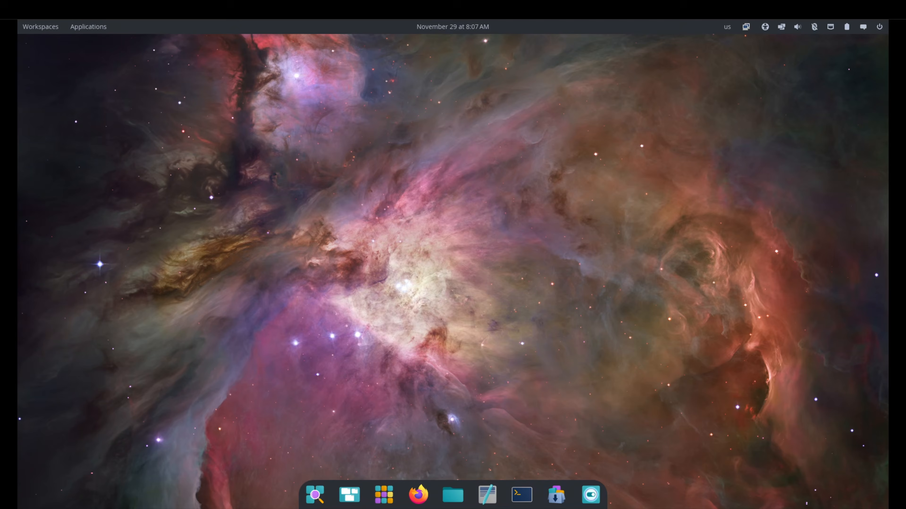
Open COSMIC Terminal, view its About page, and close the window.
left_click(524, 492)
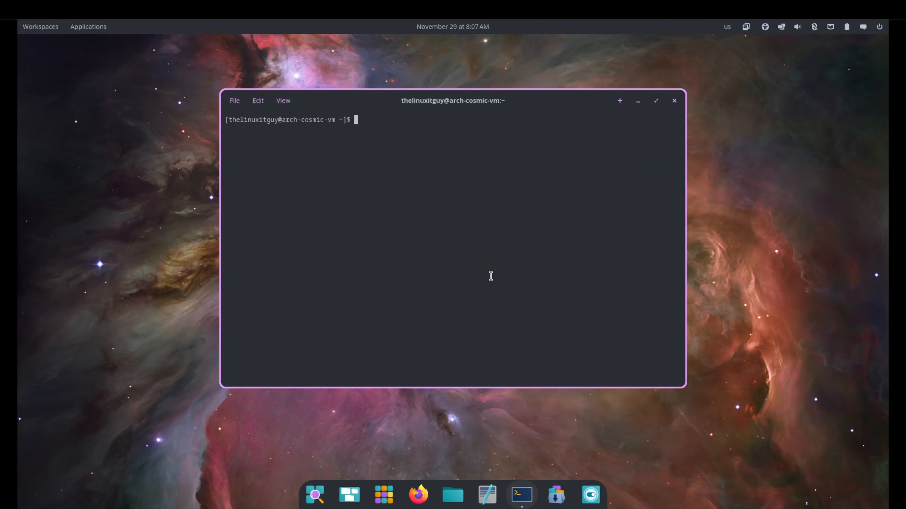
left_click(285, 101)
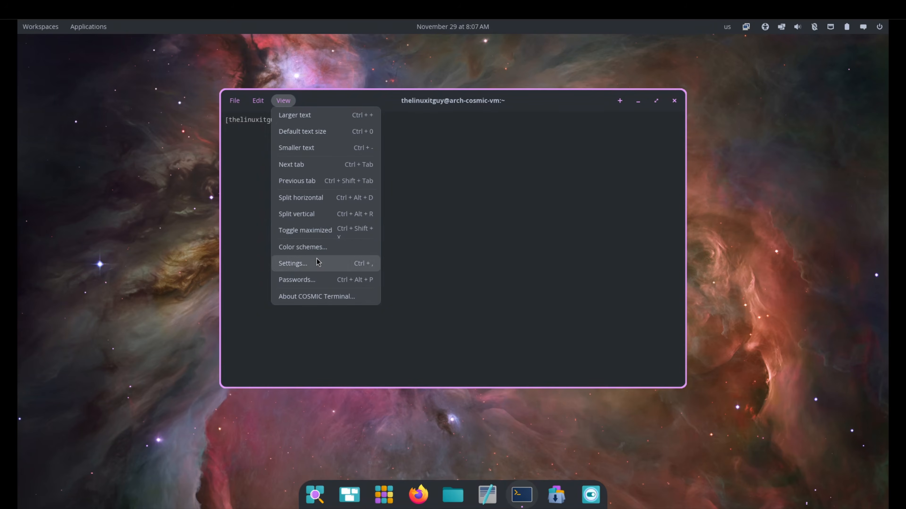
left_click(320, 299)
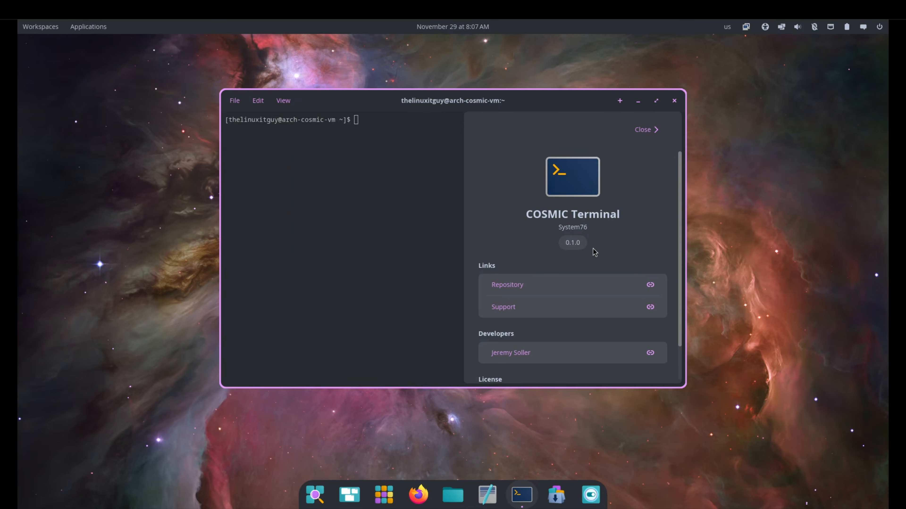
left_click(674, 102)
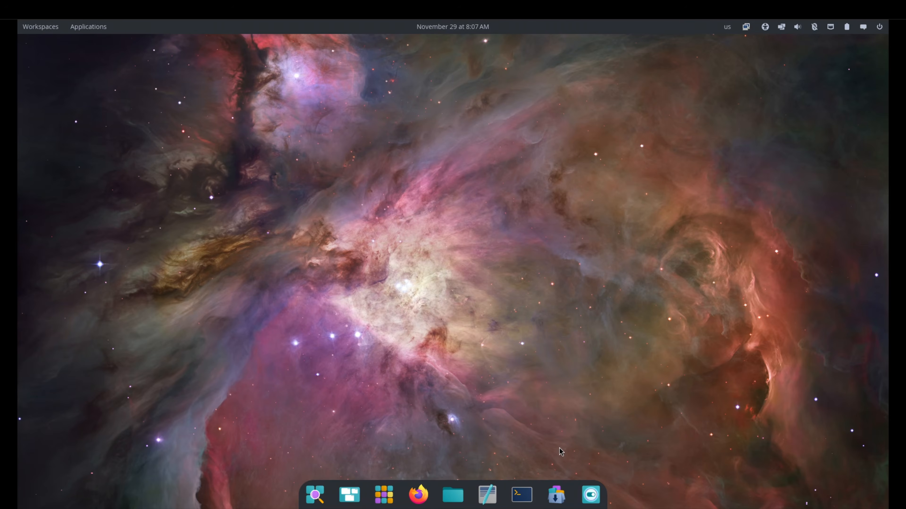
Open COSMIC Store, check its Updates page, and close the window.
left_click(556, 492)
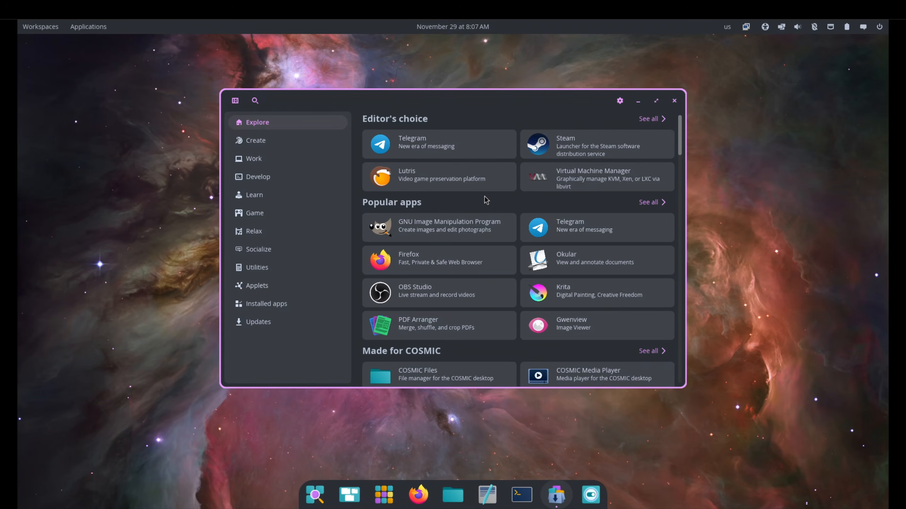
left_click(269, 322)
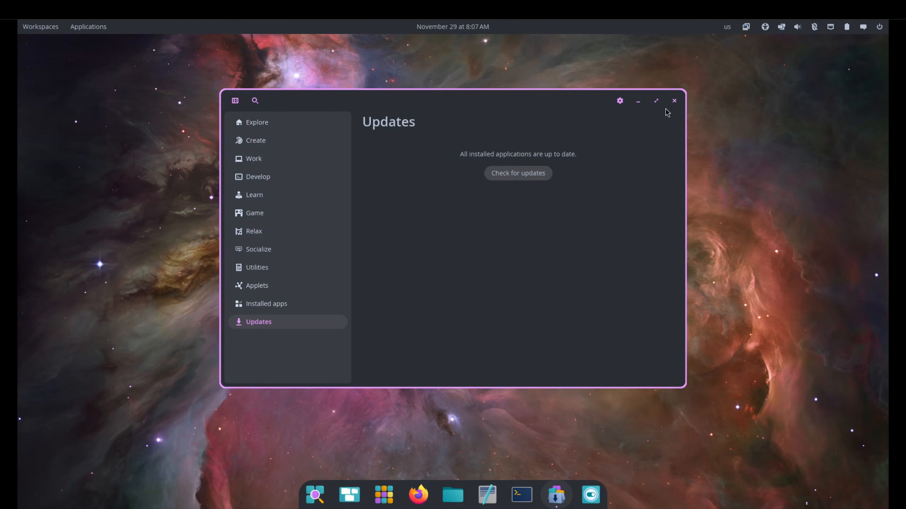
left_click(673, 101)
Open COSMIC Settings and review the Network & wireless, Bluetooth and Accessibility pages, including the available color filter types.
left_click(591, 494)
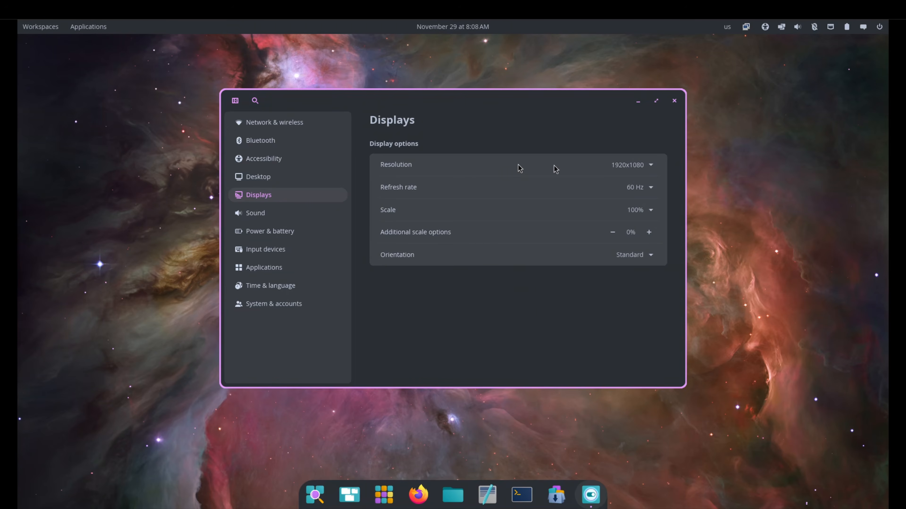
left_click(280, 123)
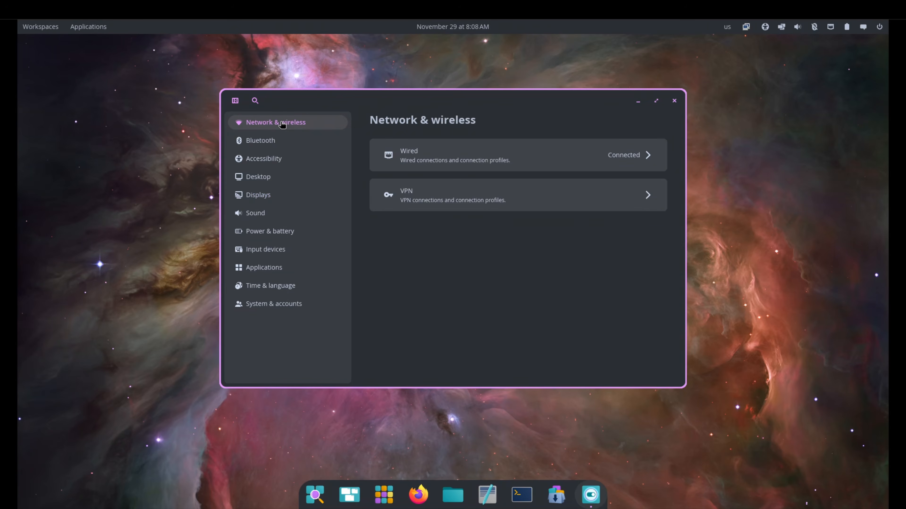
left_click(269, 142)
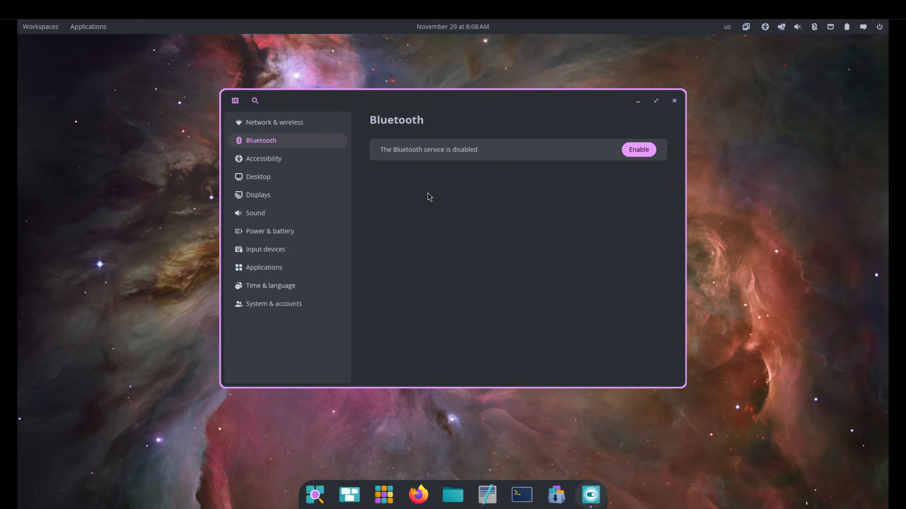
left_click(316, 166)
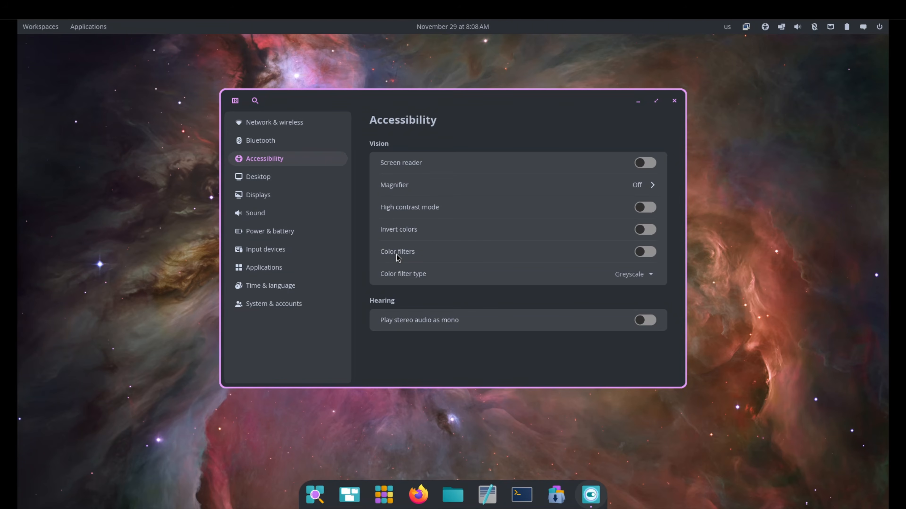
left_click(646, 278)
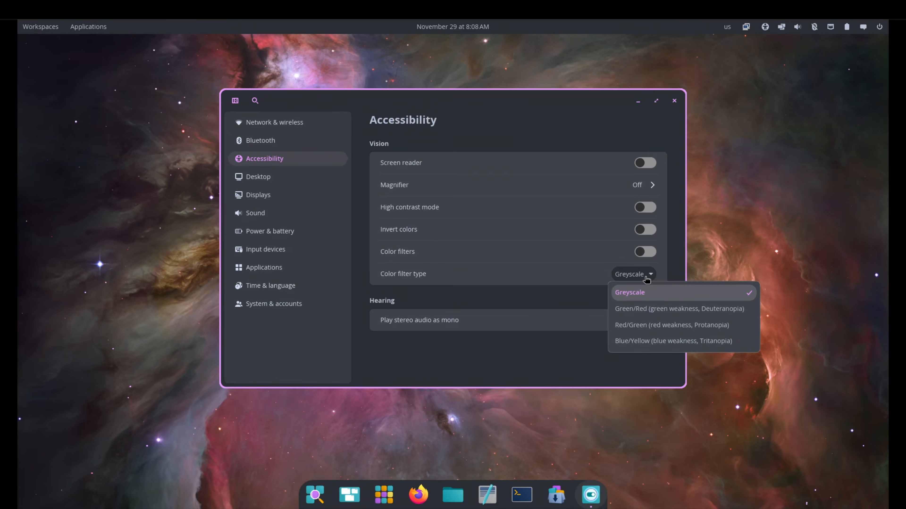
left_click(646, 278)
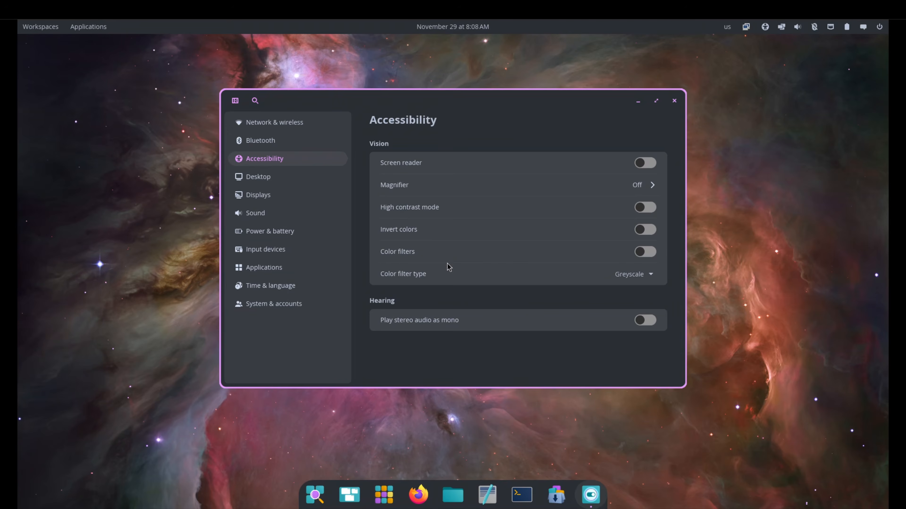
Set the desktop wallpaper to the blue-green swirl image.
left_click(295, 181)
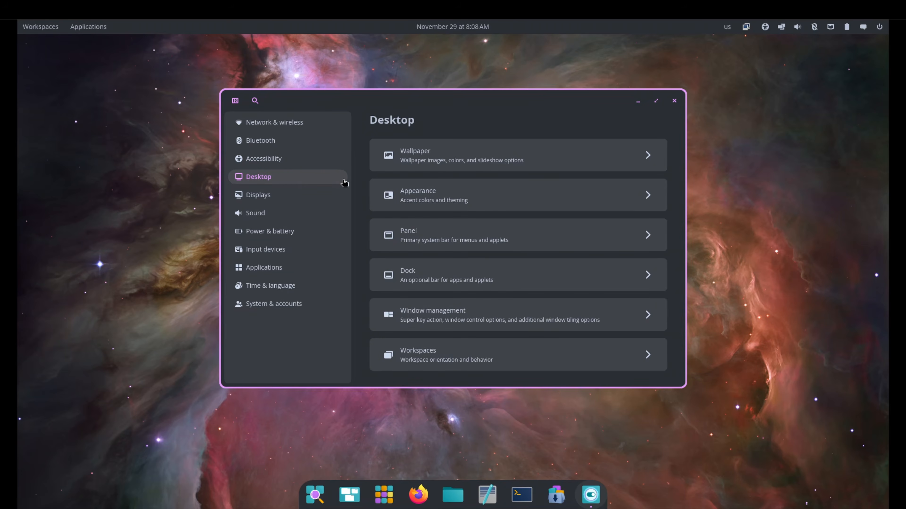
left_click(635, 161)
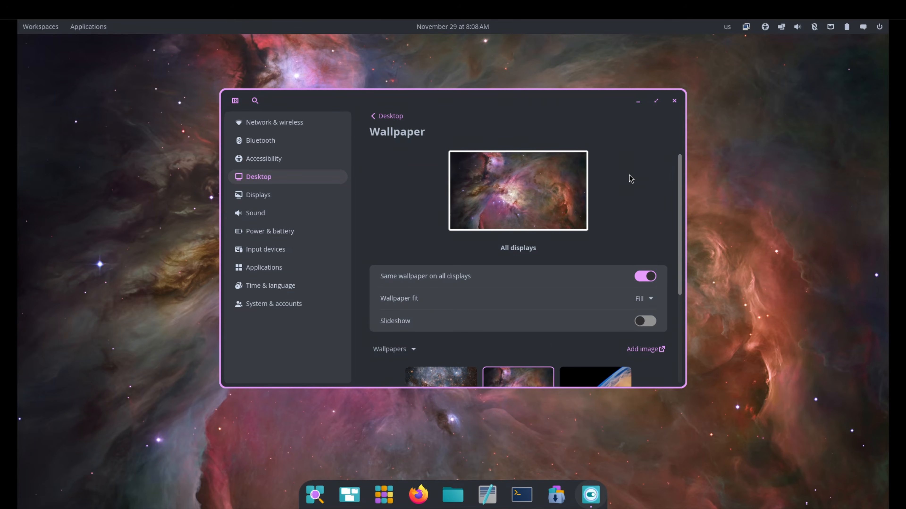
scroll(647, 196, "down", 5)
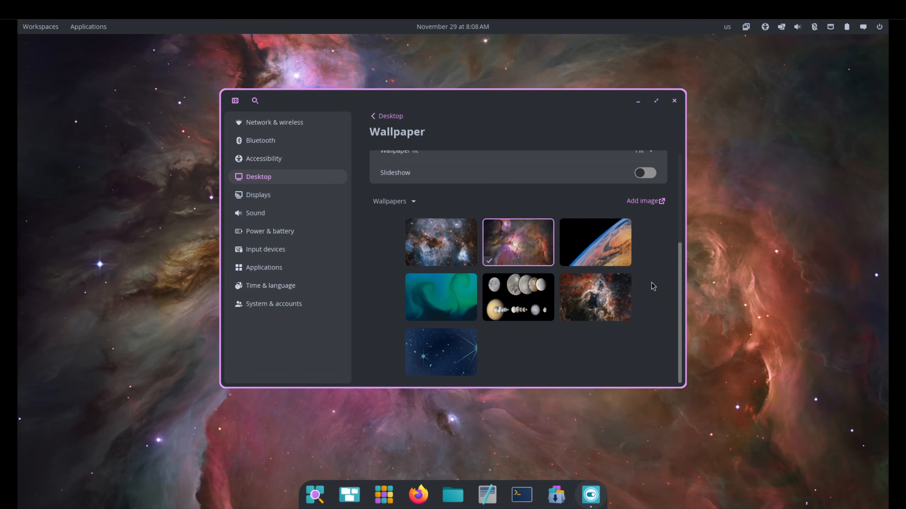
left_click(449, 296)
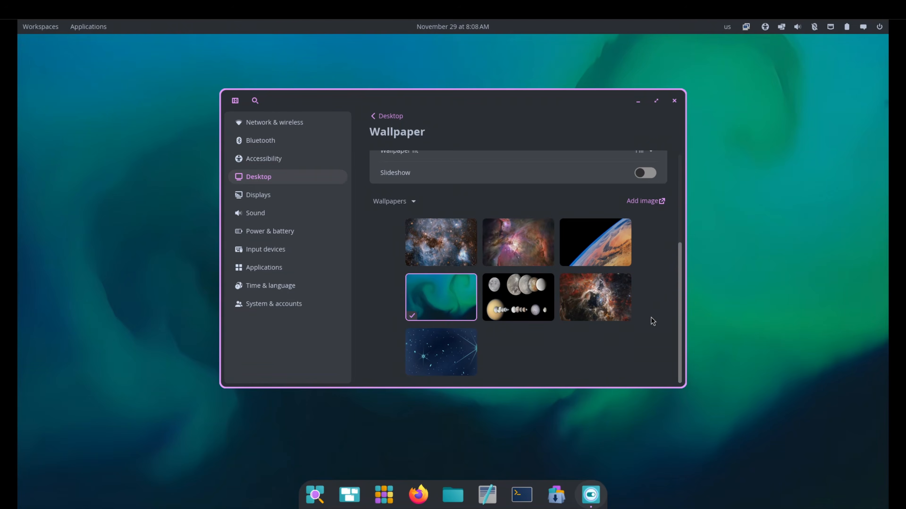
View the available wallpaper fit options and leave the choice at Fill.
scroll(651, 318, "up", 5)
left_click(644, 299)
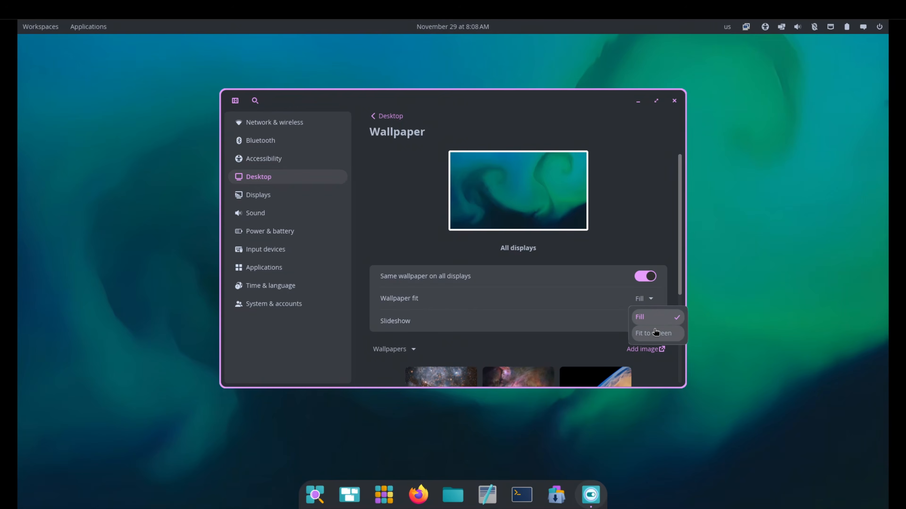
left_click(647, 234)
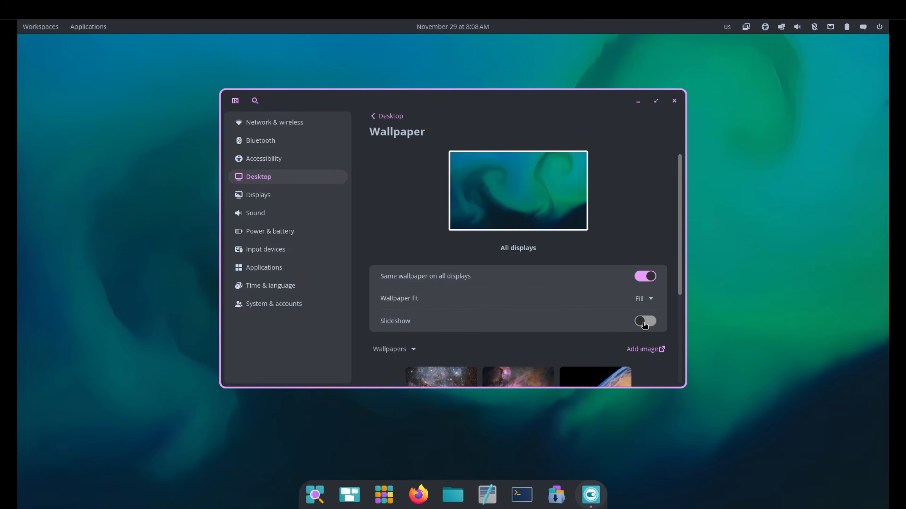
Review the Displays, Sound, Power & battery, Input devices, Applications and Time & language settings pages.
left_click(311, 200)
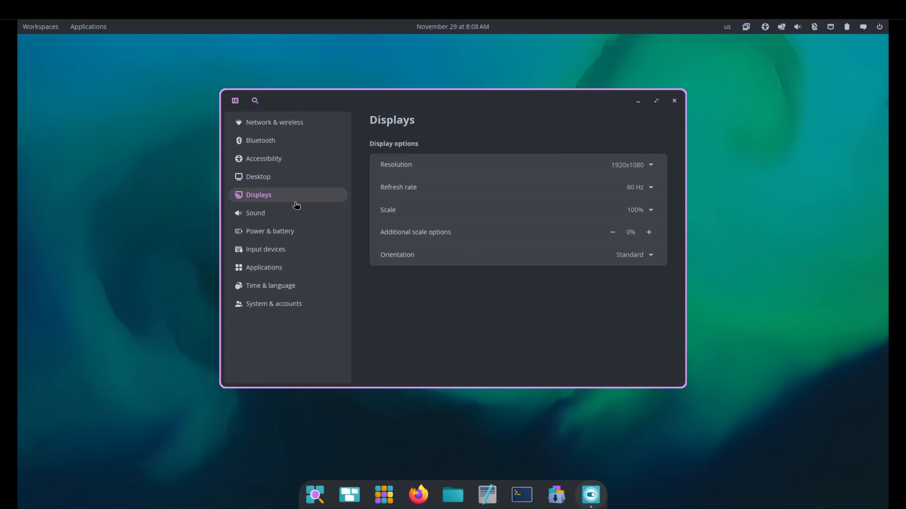
left_click(274, 216)
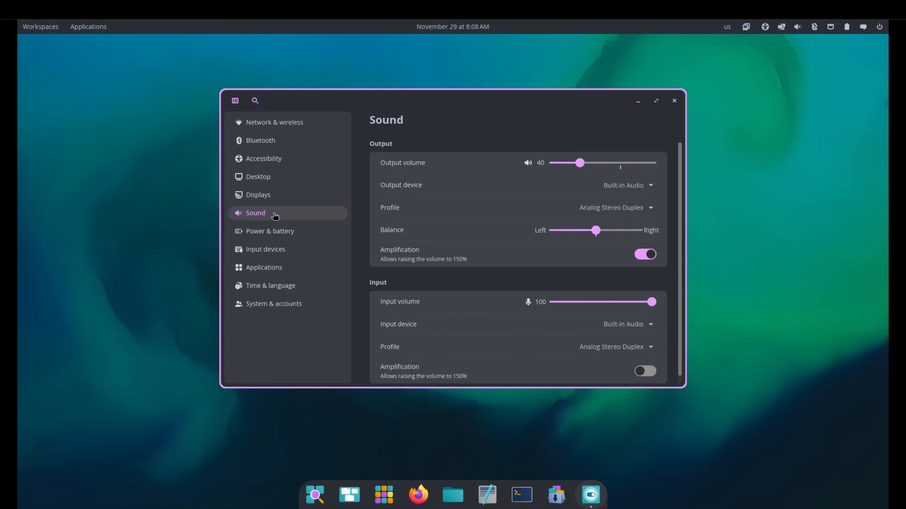
left_click(277, 232)
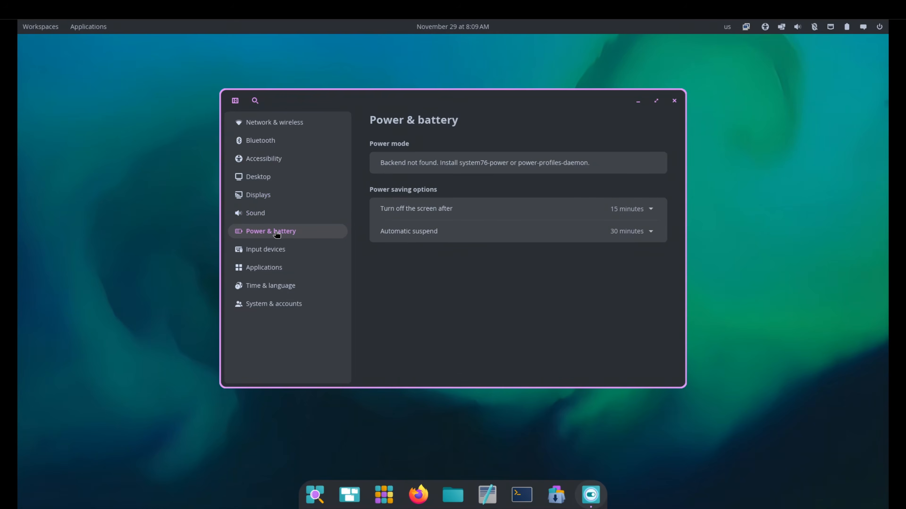
left_click(271, 252)
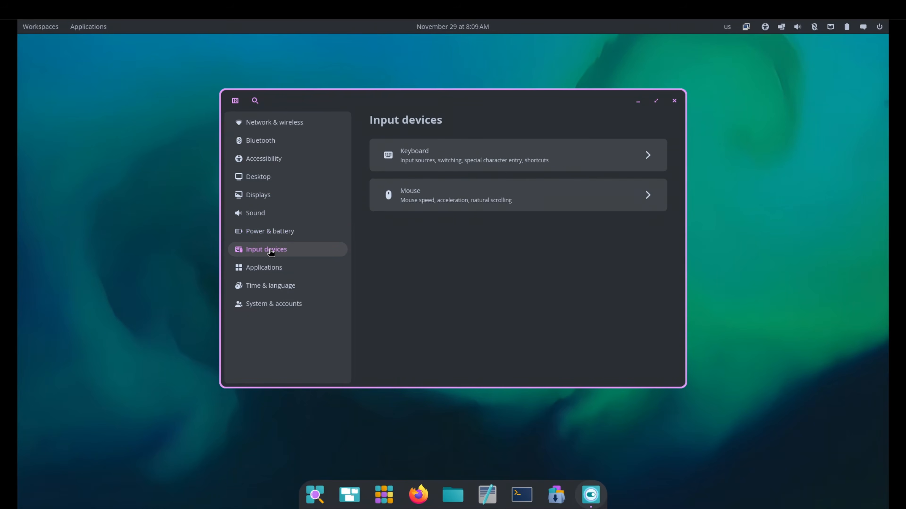
left_click(272, 270)
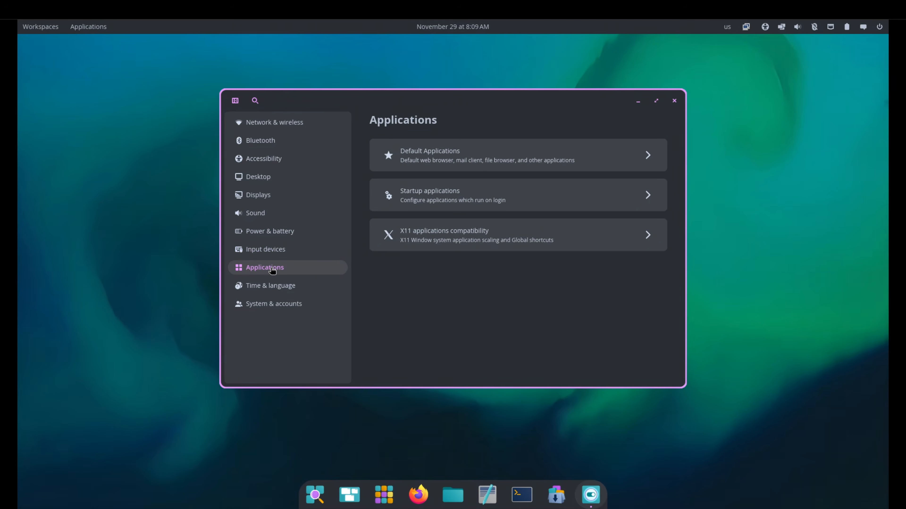
left_click(274, 288)
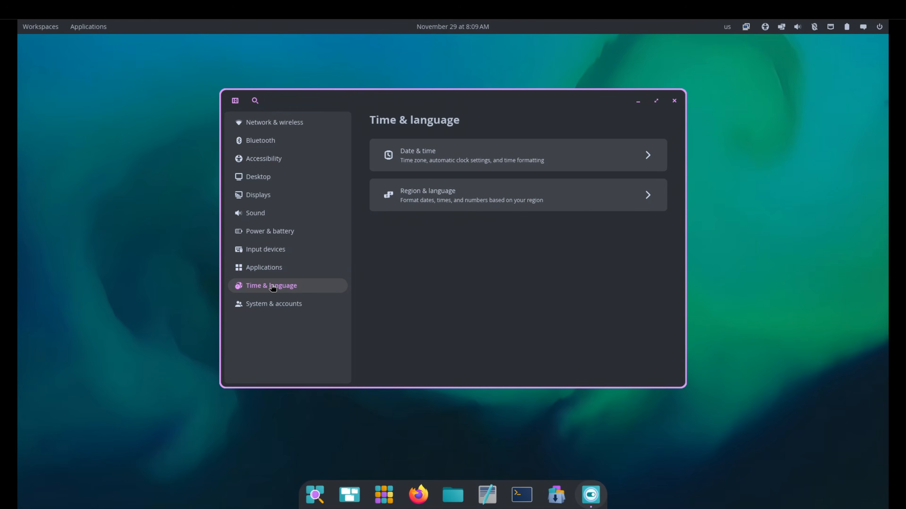
Open the About page under System & accounts and review the device name, hardware and operating system details.
left_click(269, 307)
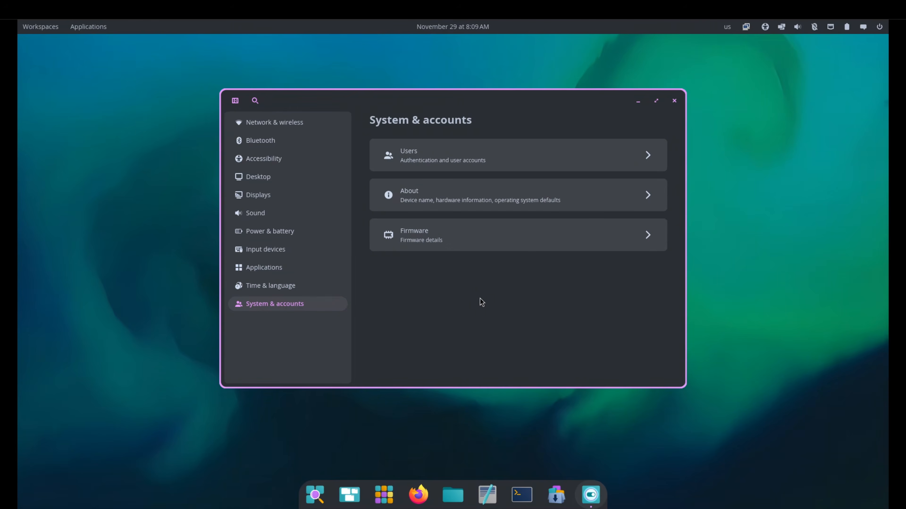
left_click(487, 197)
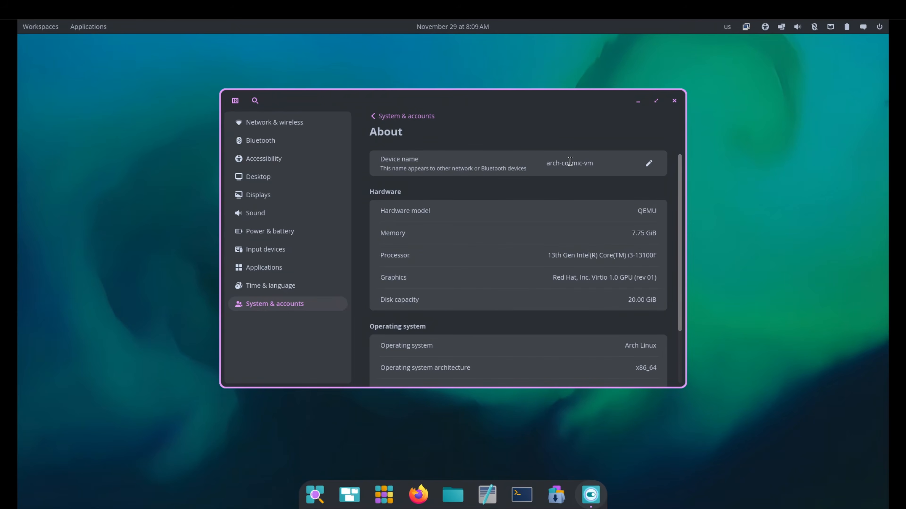
left_click_drag(549, 163, 612, 171)
left_click(644, 188)
scroll(657, 356, "down", 3)
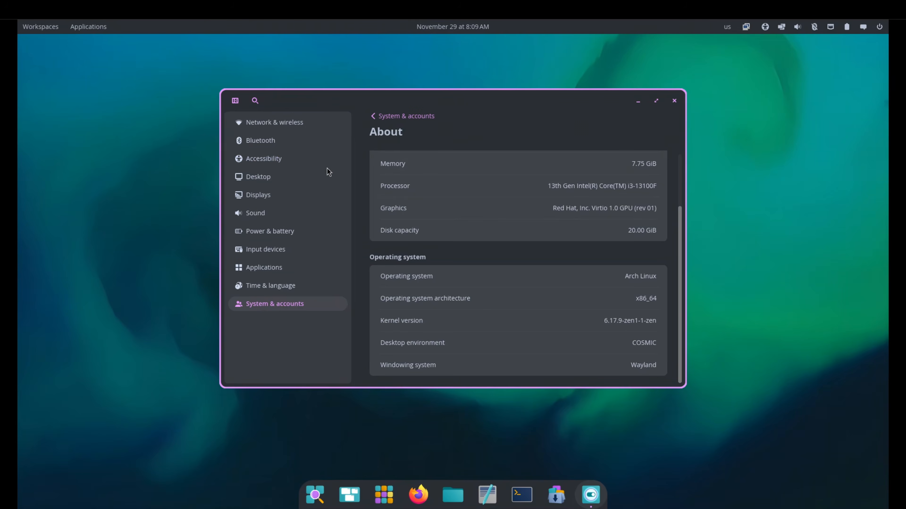
In the Desktop Appearance settings, try the turquoise accent color, settle on green, and set the interface style to Square.
left_click(260, 179)
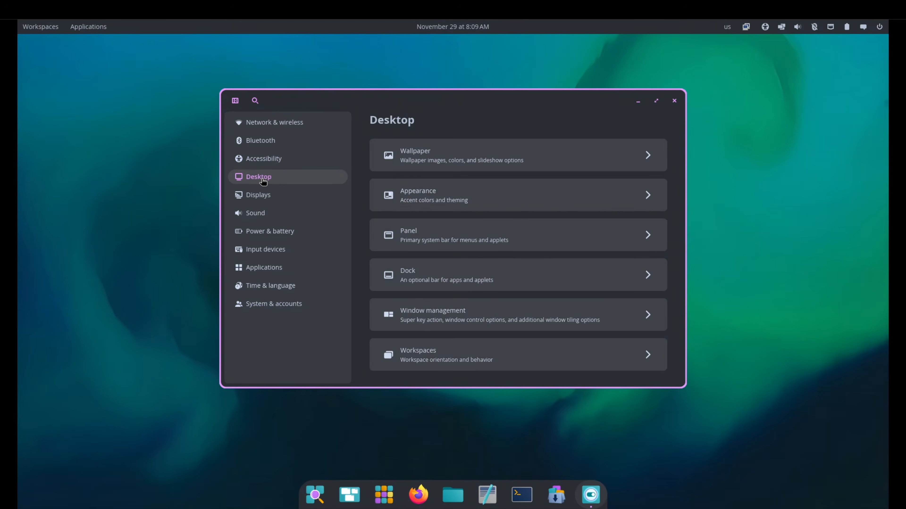
left_click(494, 195)
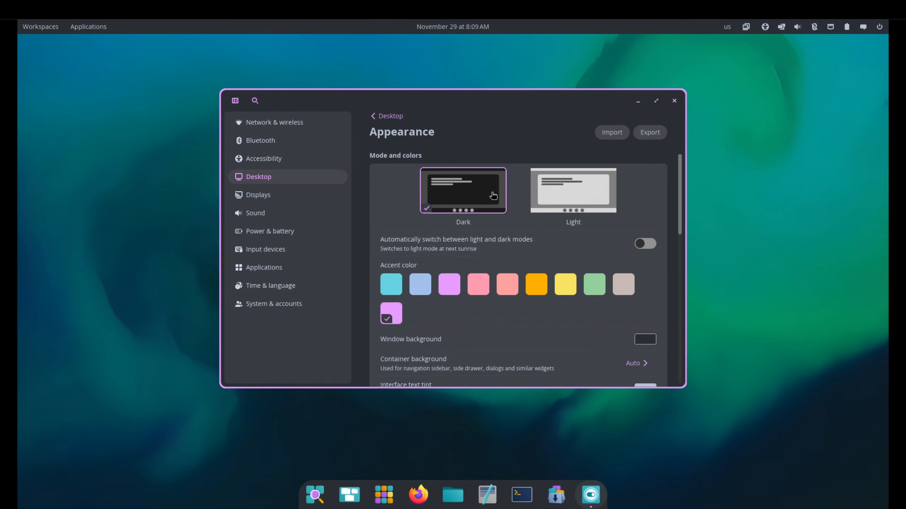
left_click(393, 285)
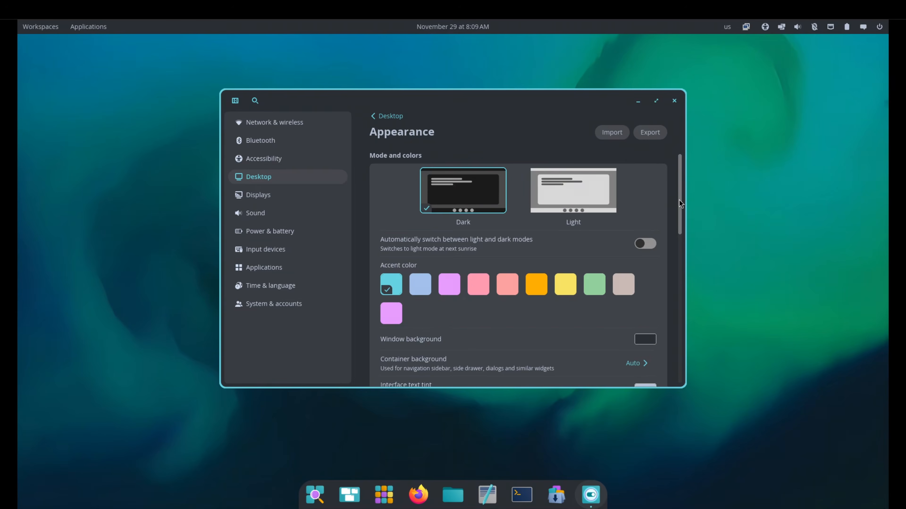
left_click_drag(678, 200, 680, 215)
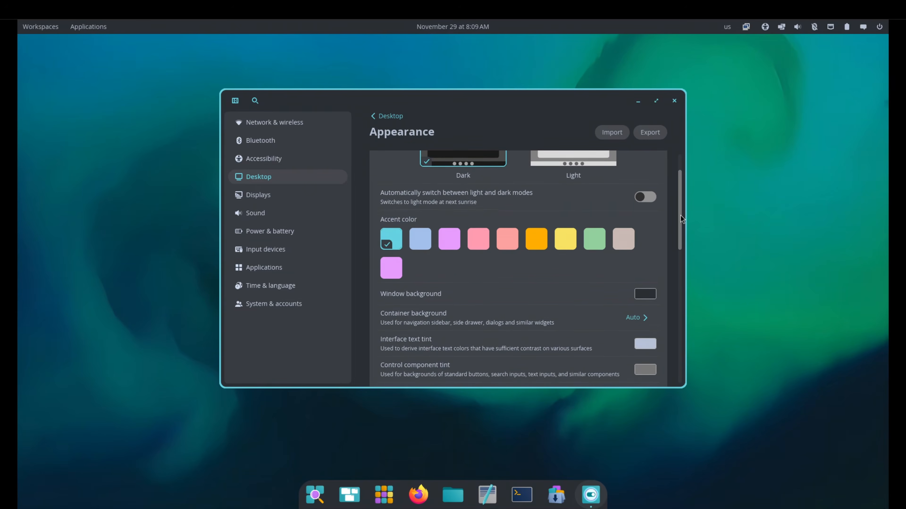
left_click(600, 227)
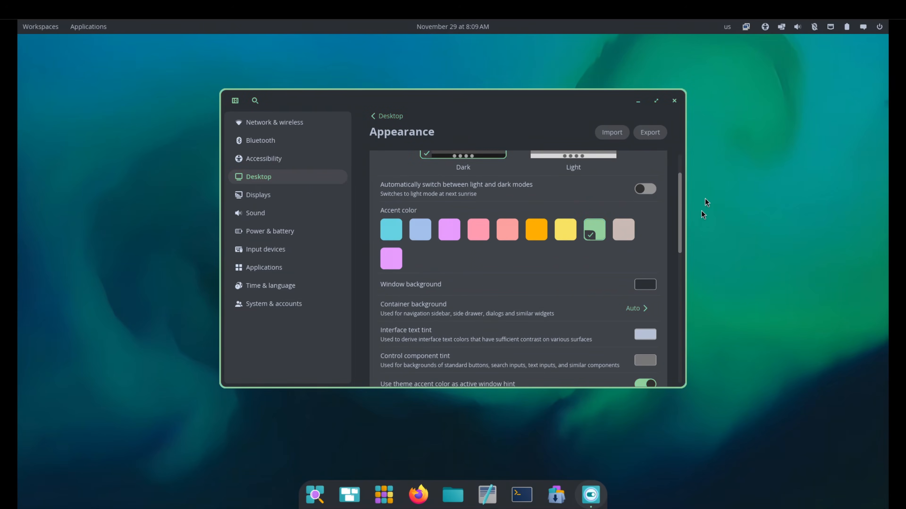
left_click_drag(679, 198, 679, 245)
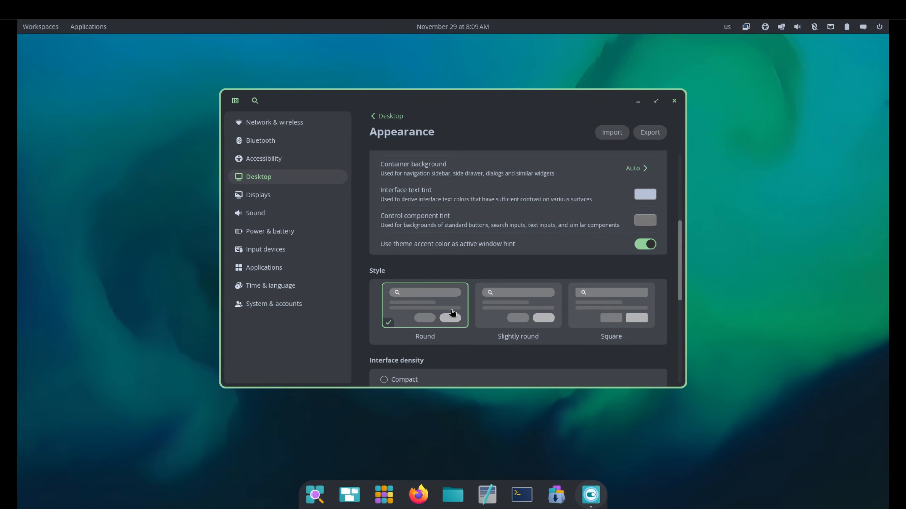
left_click(595, 330)
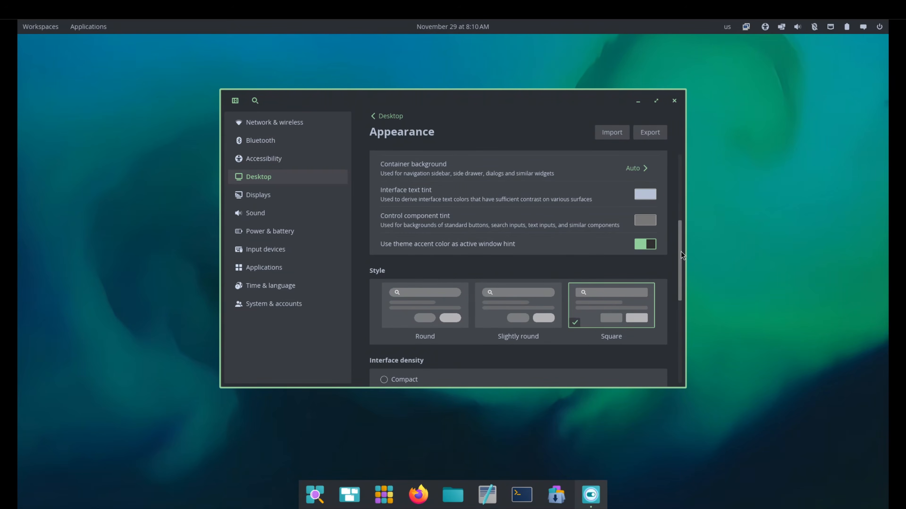
Try the Compact and Spacious interface densities and return the setting to Comfortable.
left_click_drag(680, 248, 676, 296)
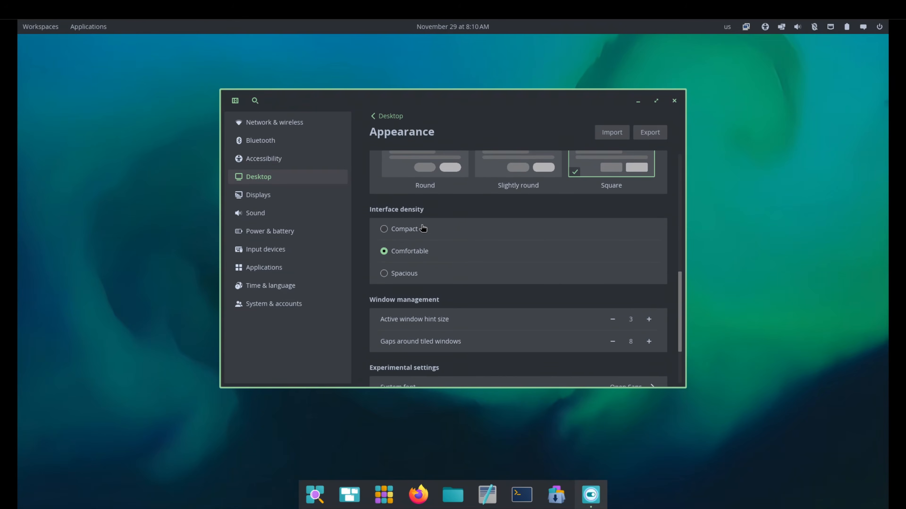
left_click(405, 229)
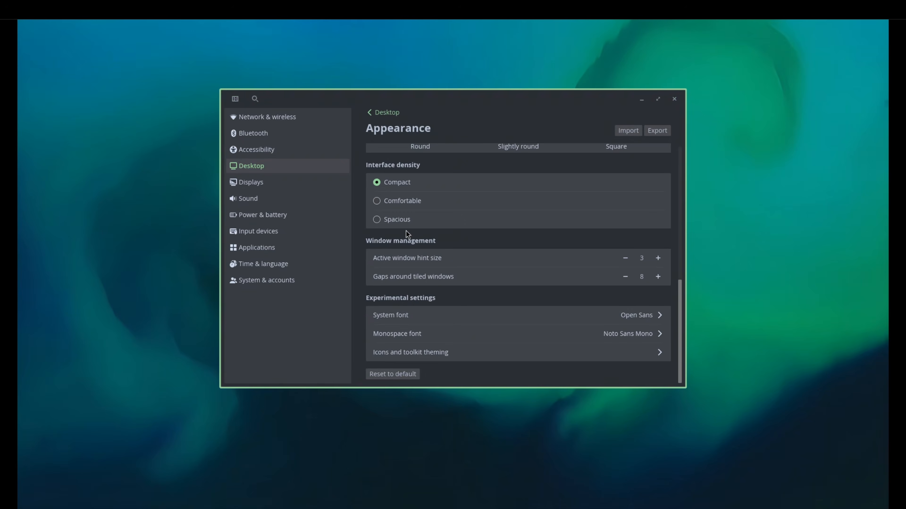
left_click(403, 223)
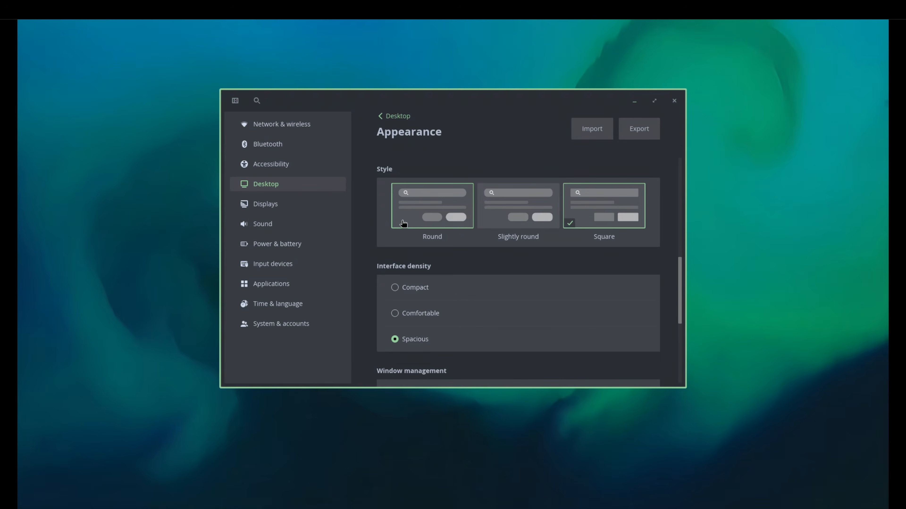
left_click(411, 313)
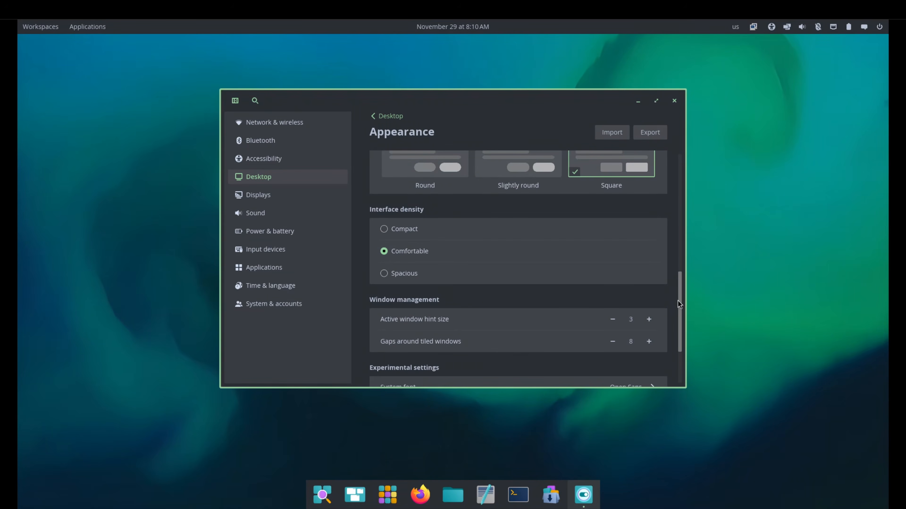
Set the system font to Adwaita Sans in the experimental appearance settings and close the font list.
scroll(643, 296, "down", 3)
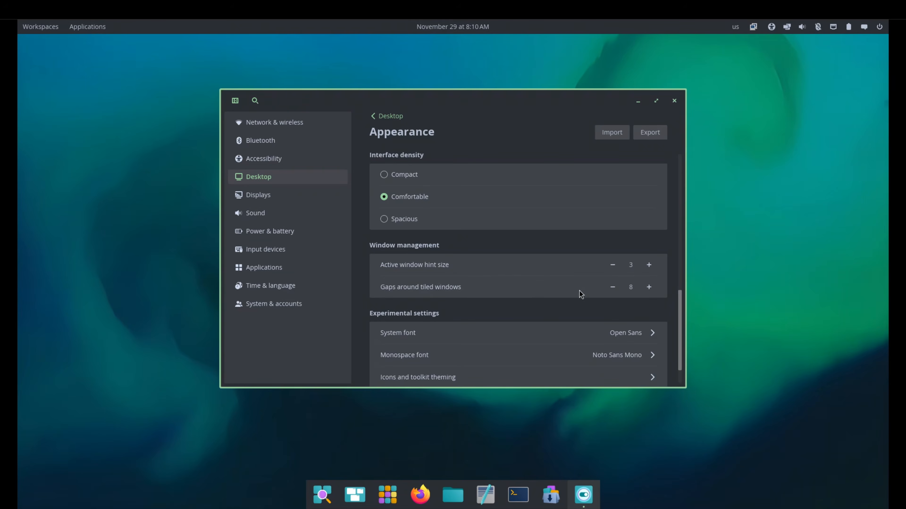
scroll(682, 307, "down", 2)
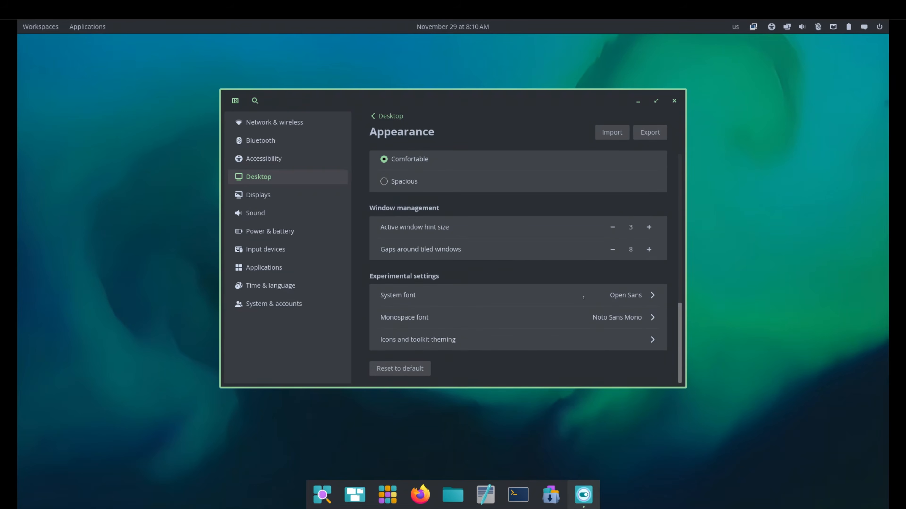
left_click(633, 300)
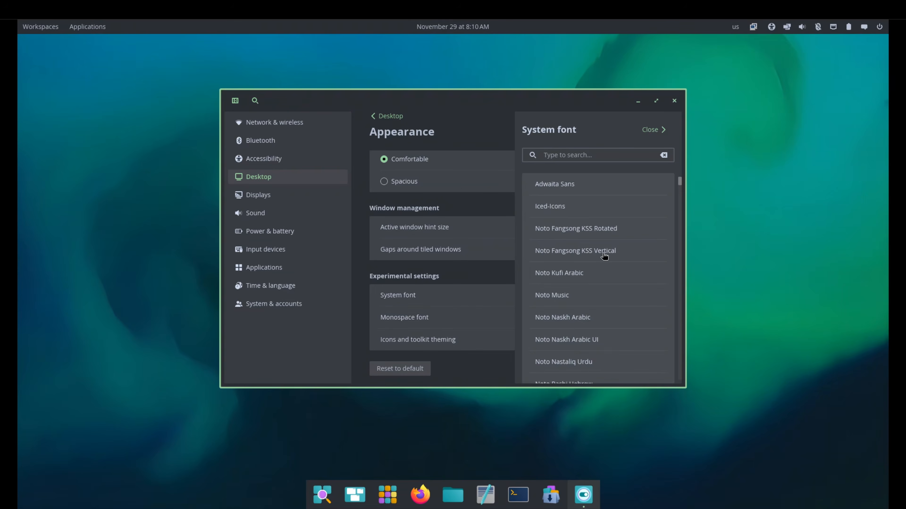
left_click(559, 187)
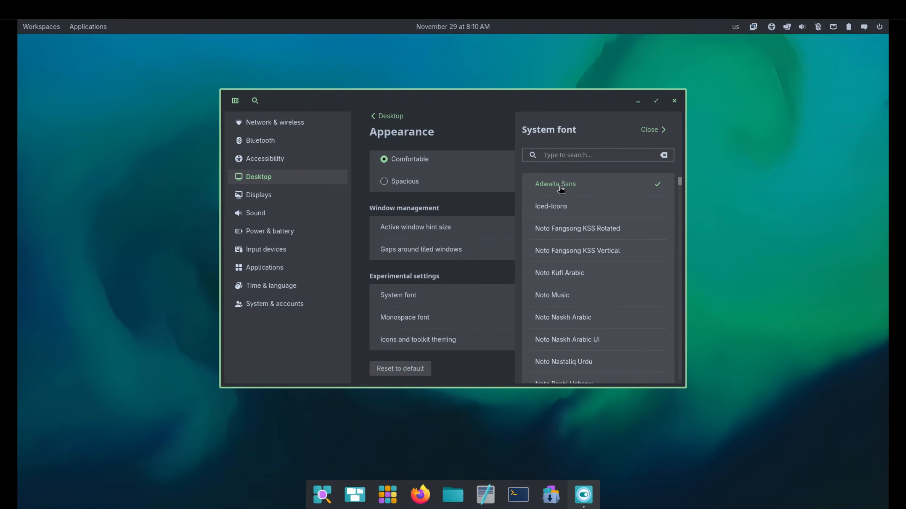
left_click(649, 130)
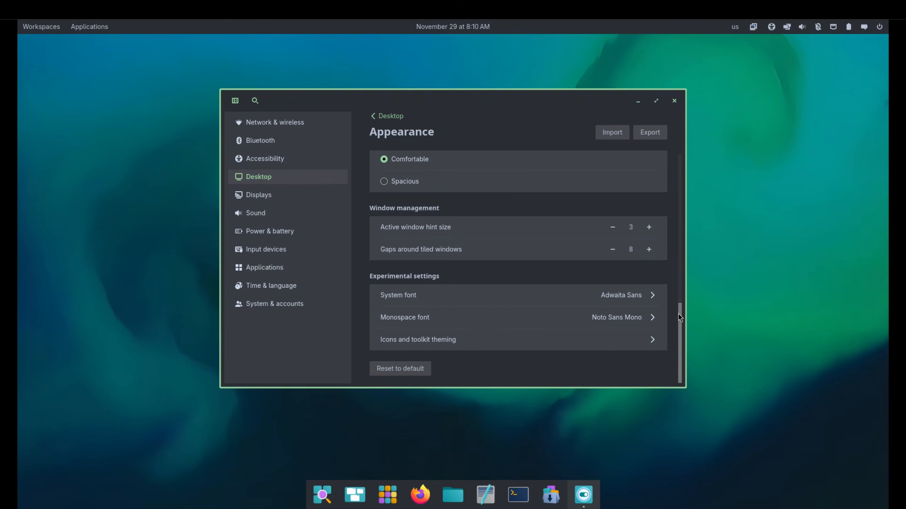
View the icon theme and toolkit theming options, close them, and return to the Desktop settings overview.
left_click(645, 342)
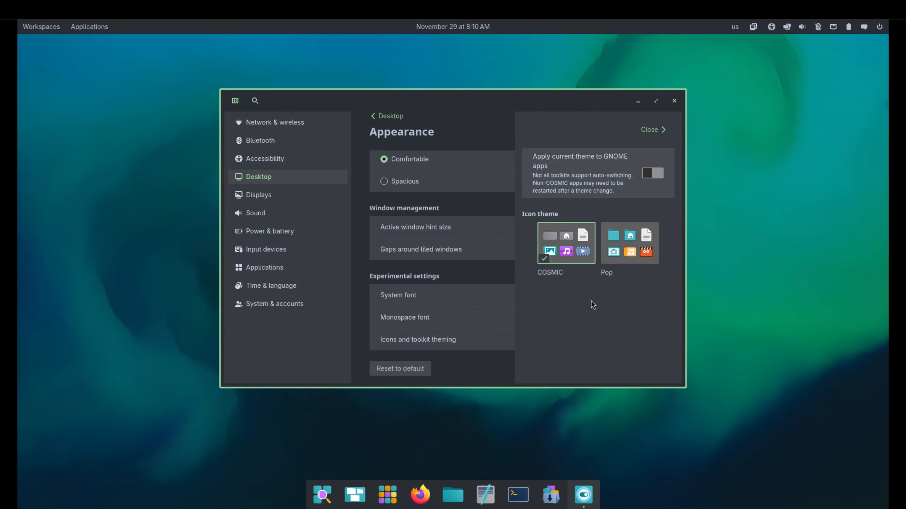
left_click(648, 130)
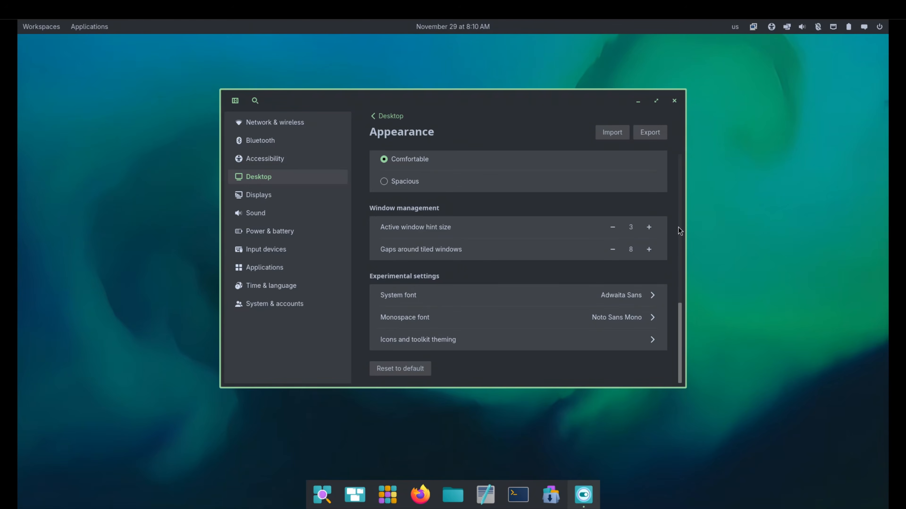
left_click(388, 116)
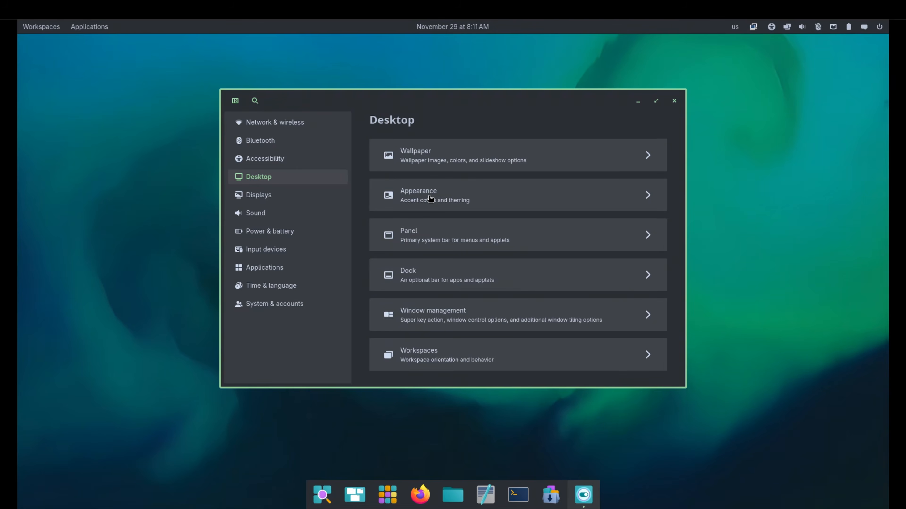
Open the Panel settings and view the screen position and display options, leaving them at Top and All displays.
left_click(417, 241)
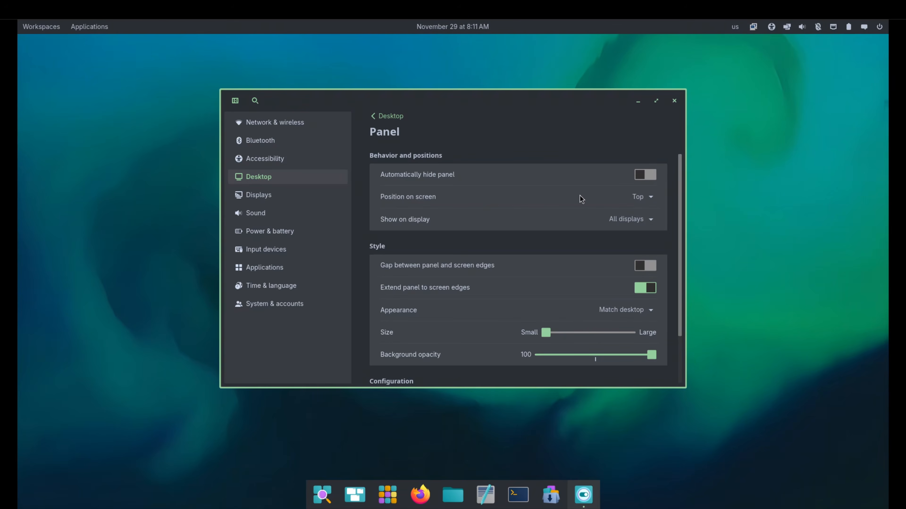
left_click(644, 196)
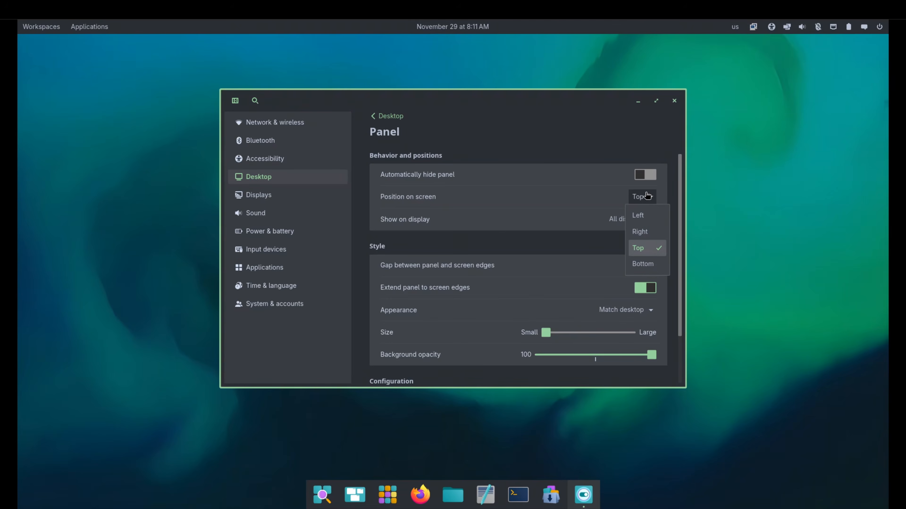
left_click(553, 196)
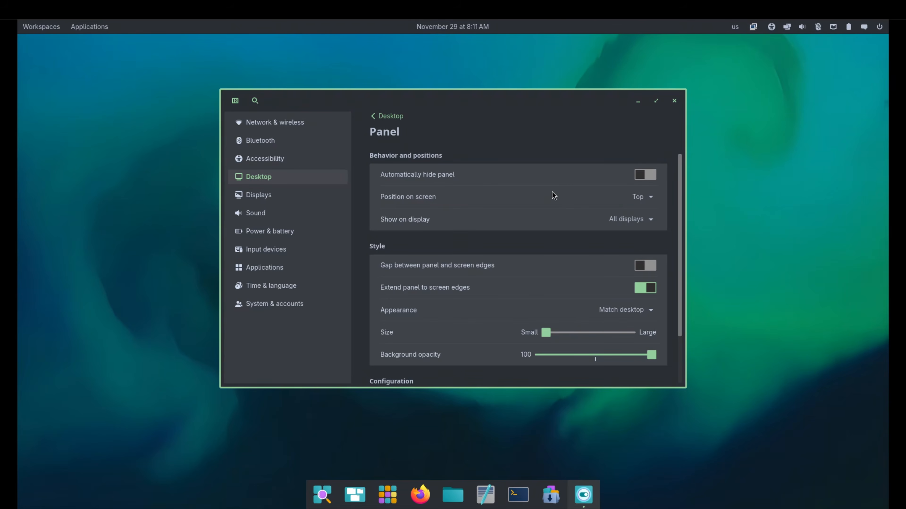
left_click(639, 225)
left_click(640, 223)
scroll(679, 217, "down", 3)
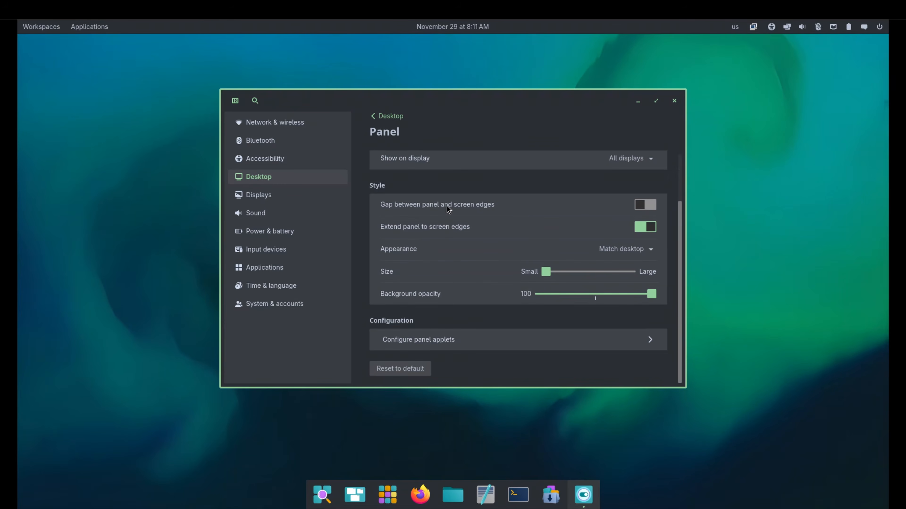
Try the gap between panel and screen edges, switch it back off, and disable extending the panel to the screen edges.
left_click(640, 205)
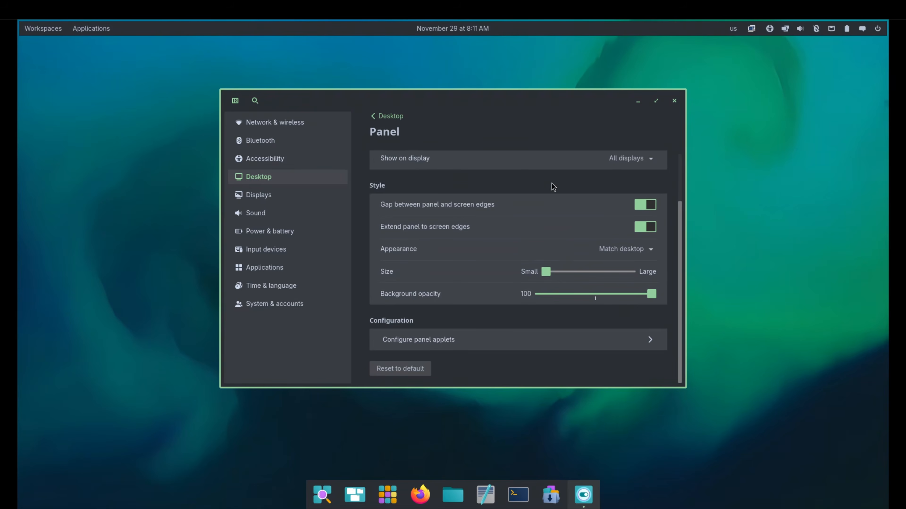
left_click(640, 205)
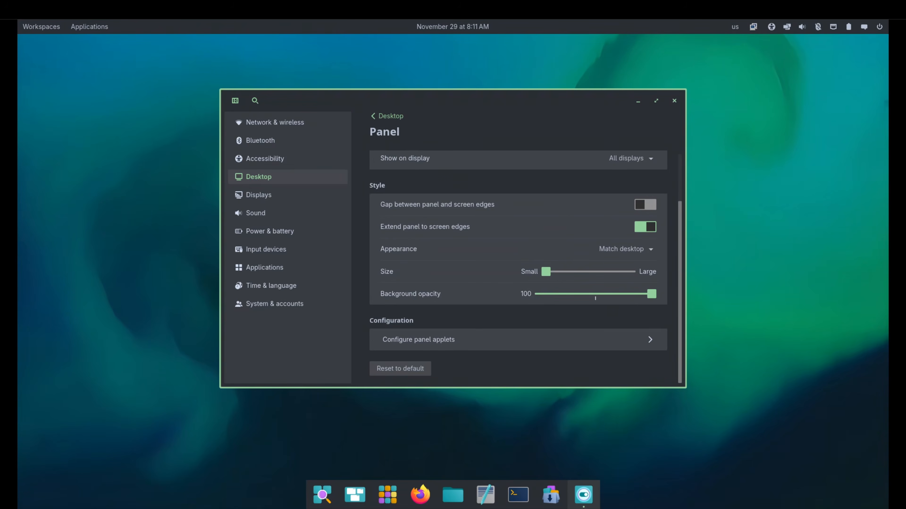
left_click(650, 228)
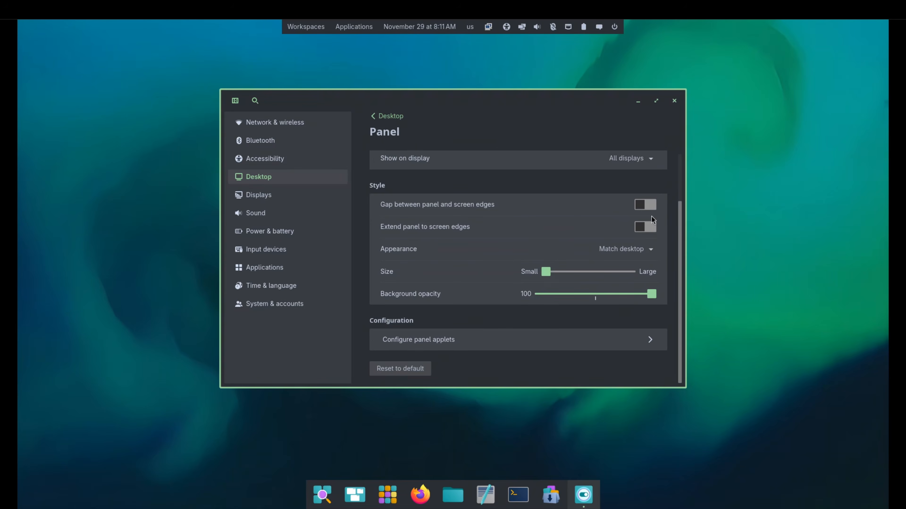
Extend the panel to the screen edges and remove the Workspaces Button and App Library Button from the panel applets.
left_click(646, 228)
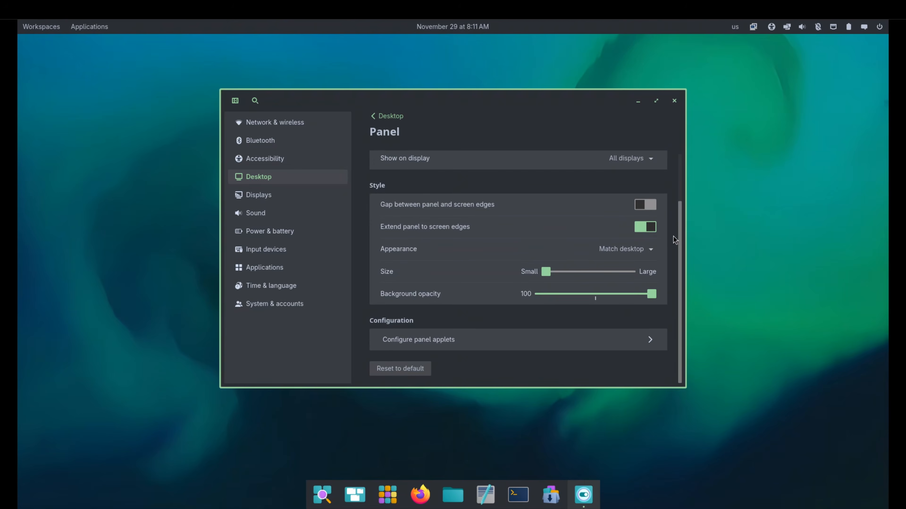
left_click(485, 340)
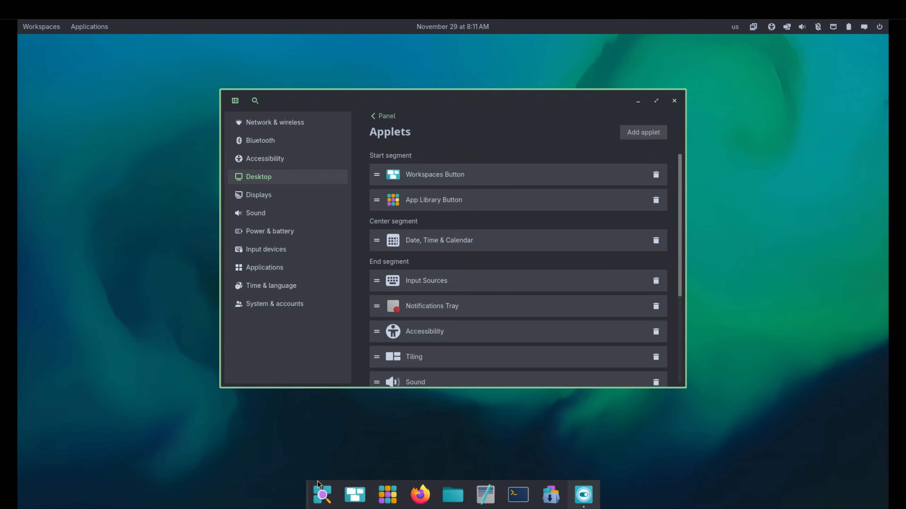
left_click(655, 174)
left_click(656, 175)
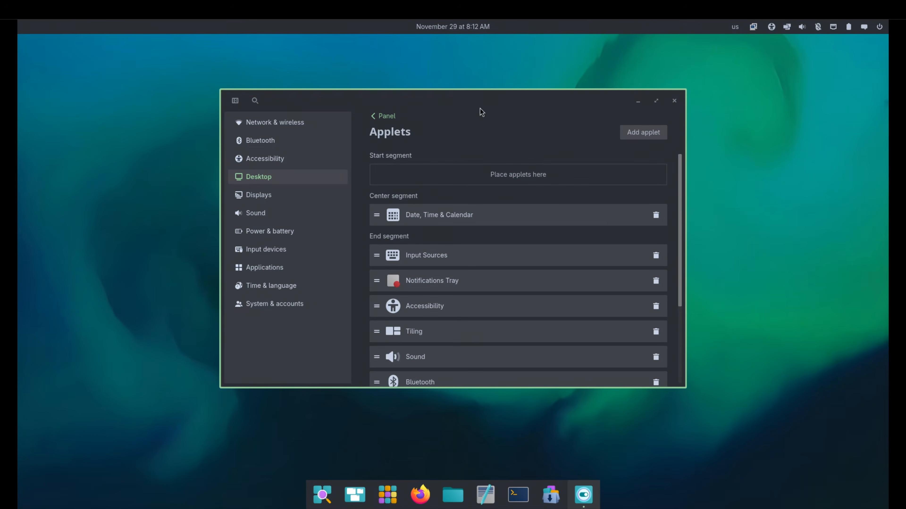
left_click_drag(681, 187, 673, 148)
left_click(377, 116)
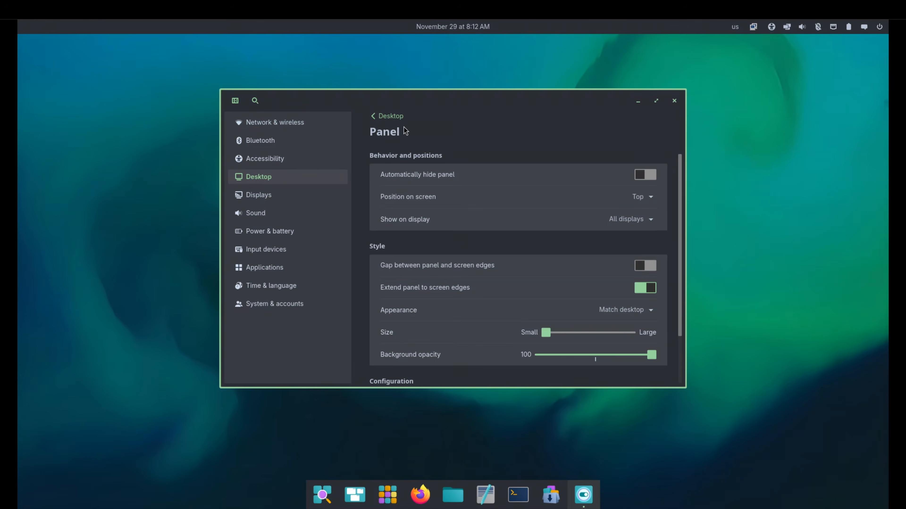
In the Dock settings, set the position on screen to Left and extend the dock to the screen edges.
left_click(386, 117)
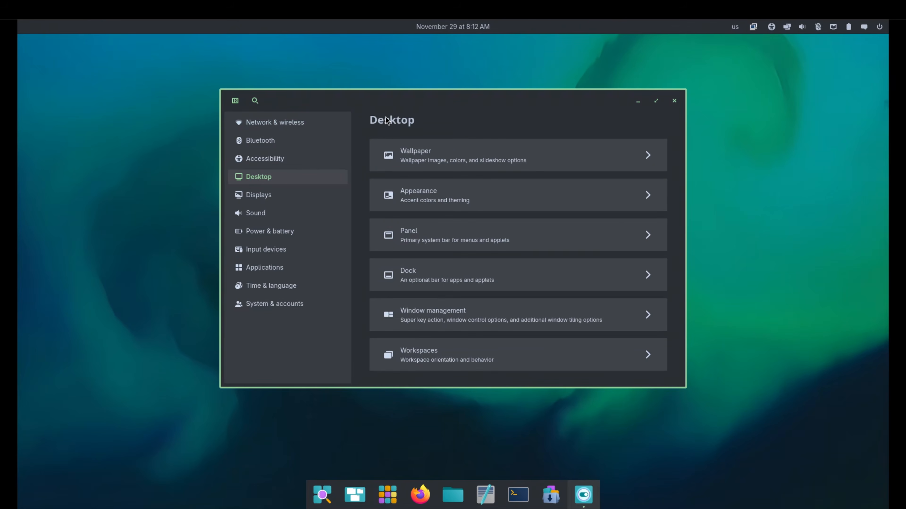
left_click(463, 279)
left_click_drag(565, 99, 653, 102)
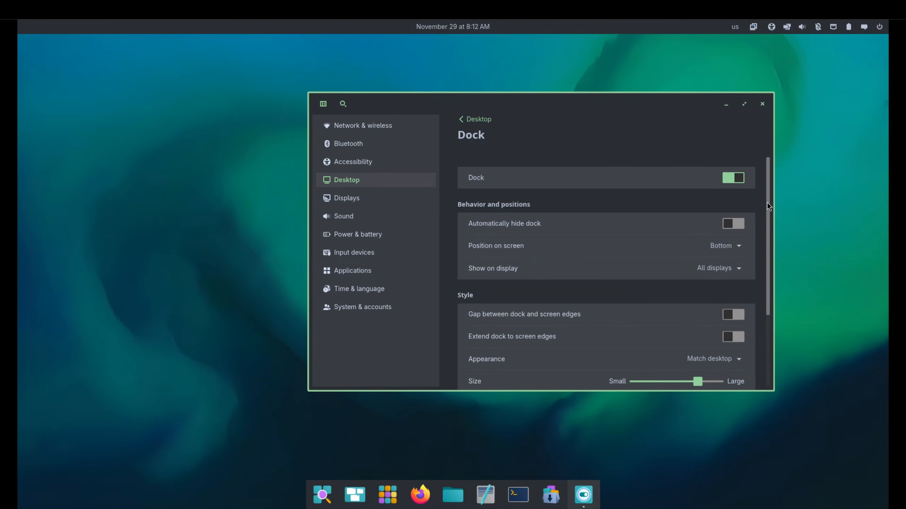
left_click_drag(767, 202, 778, 241)
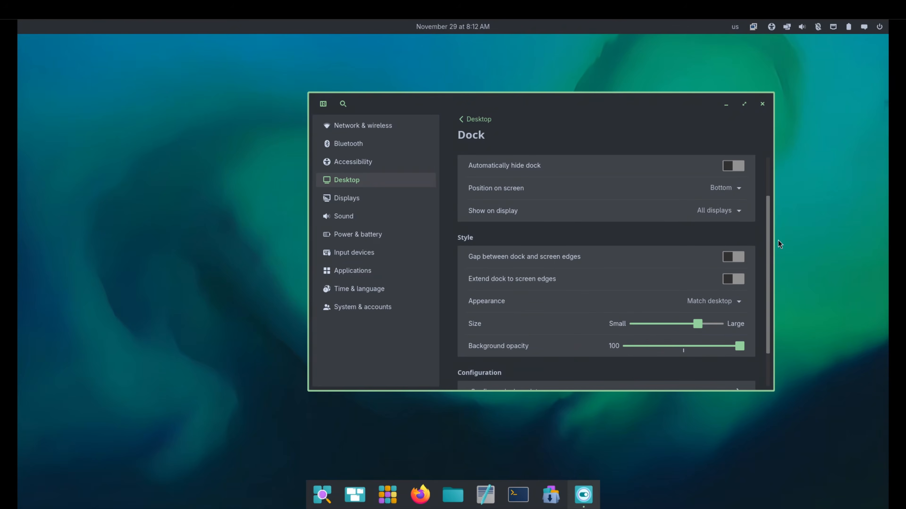
left_click(736, 188)
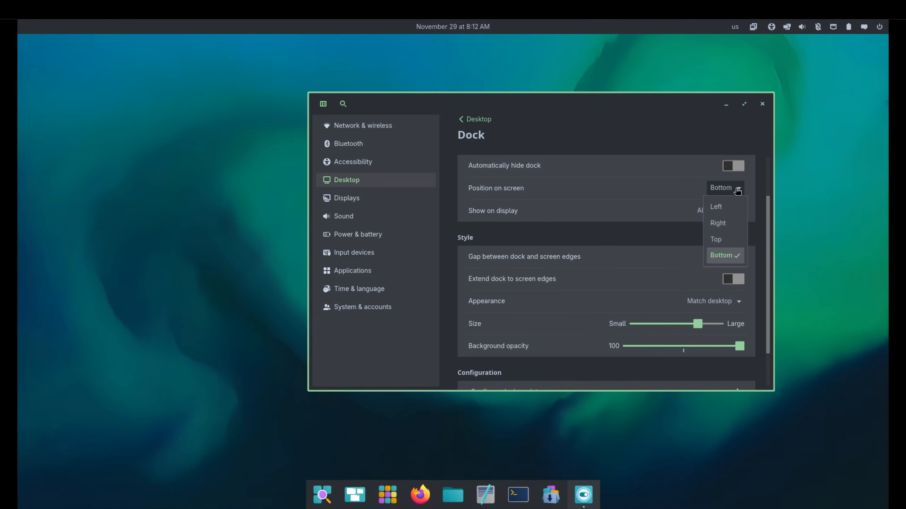
left_click(729, 207)
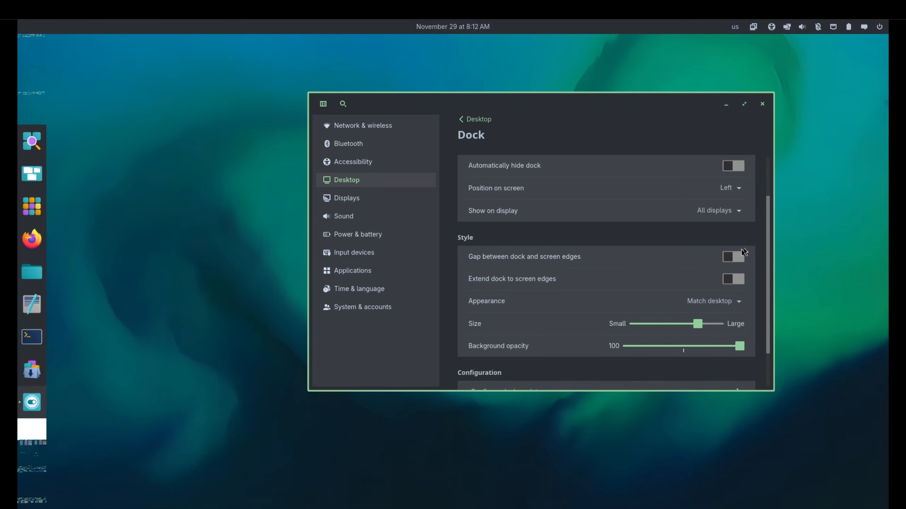
left_click(730, 280)
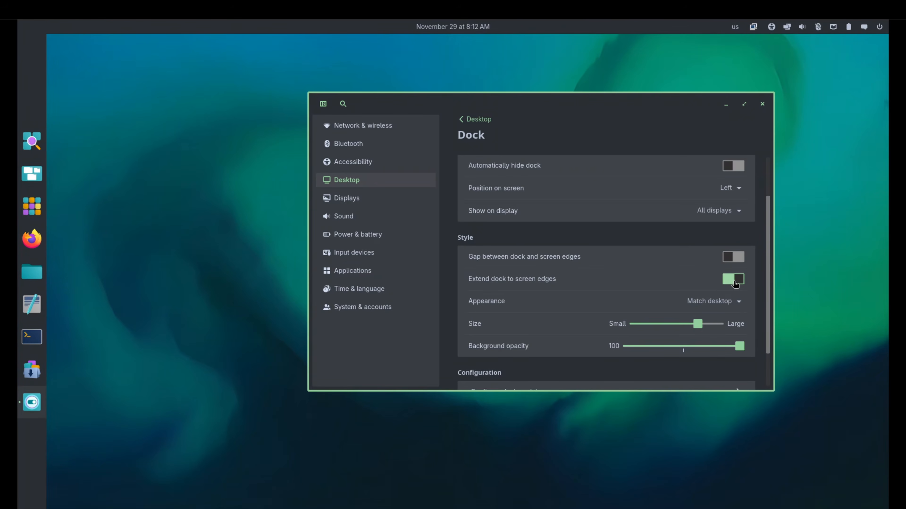
In the dock applets, move App Library Button to the end segment and remove the Launcher and Workspaces buttons.
left_click_drag(768, 282, 768, 312)
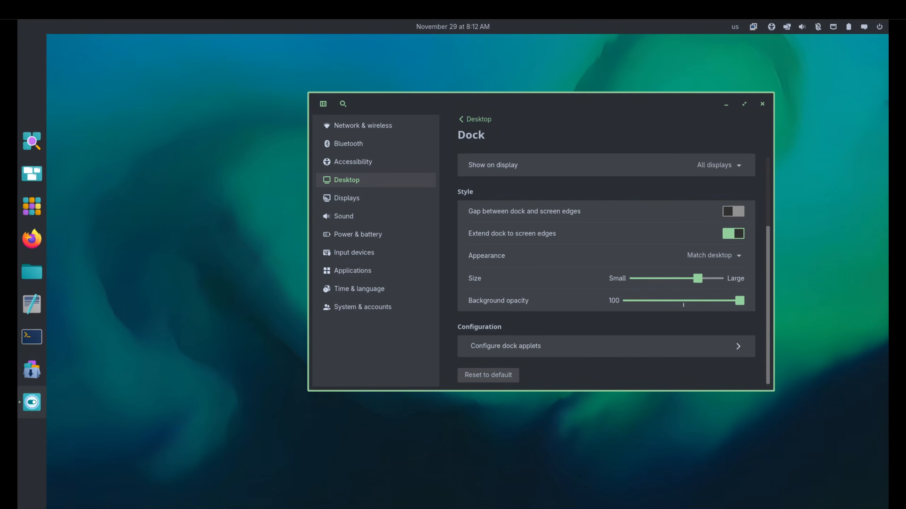
left_click(638, 355)
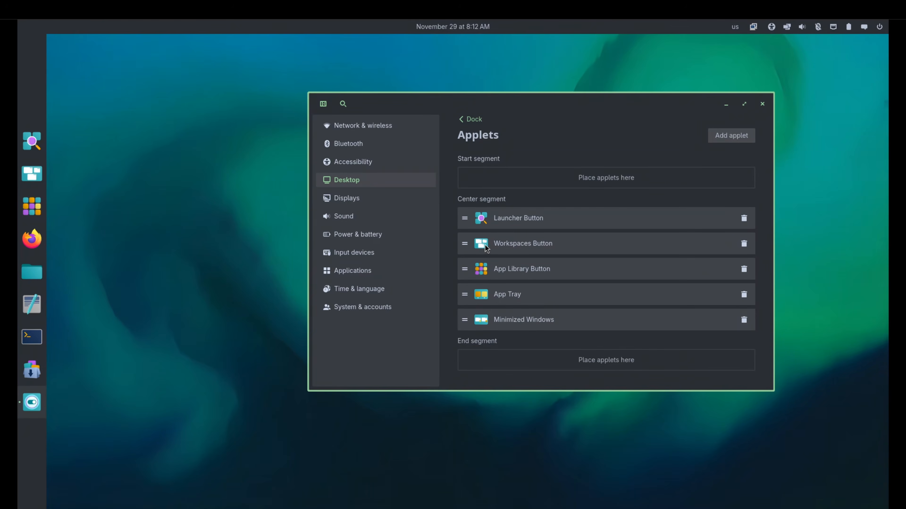
left_click_drag(466, 268, 464, 348)
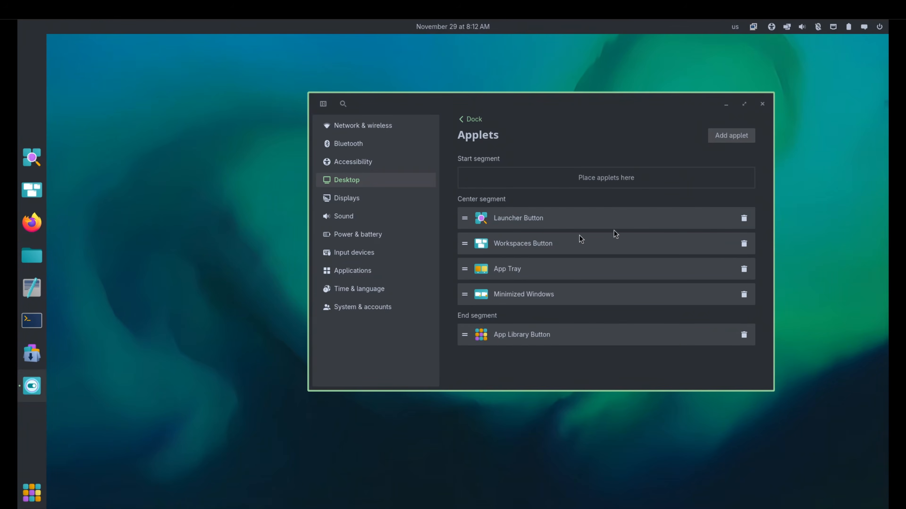
left_click(745, 219)
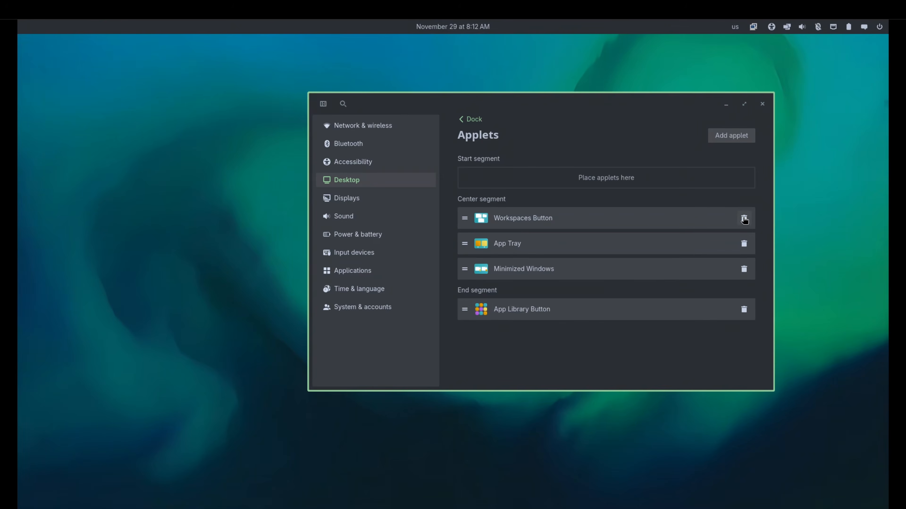
left_click(744, 219)
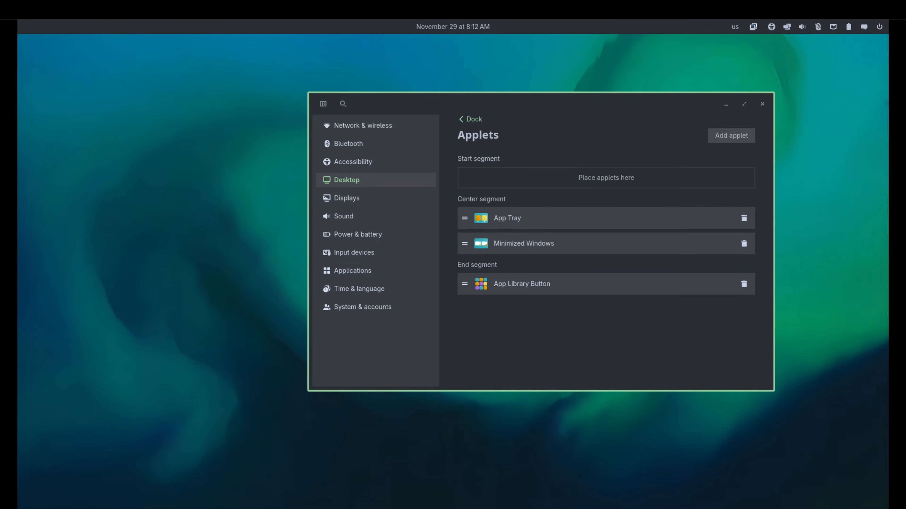
Move the App Tray and Minimized Windows applets to the dock's start segment, then close the settings window.
left_click_drag(465, 217, 473, 178)
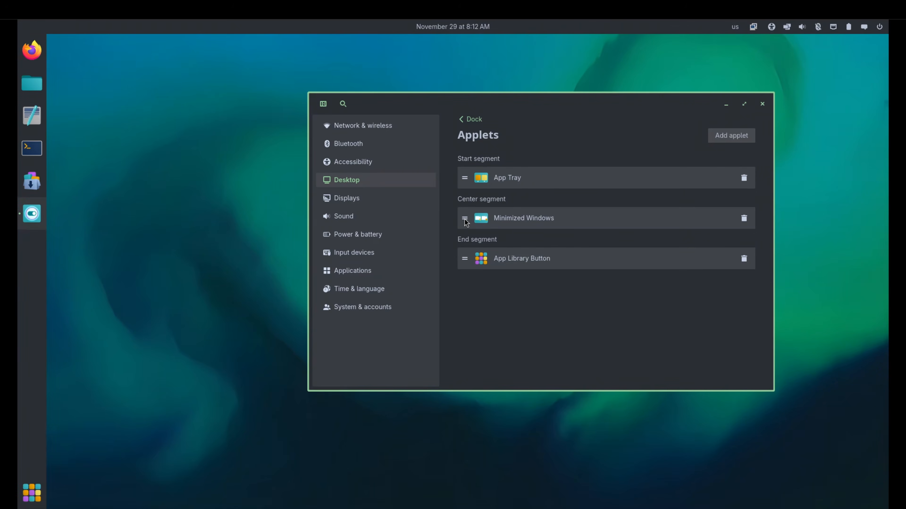
left_click_drag(466, 219, 468, 194)
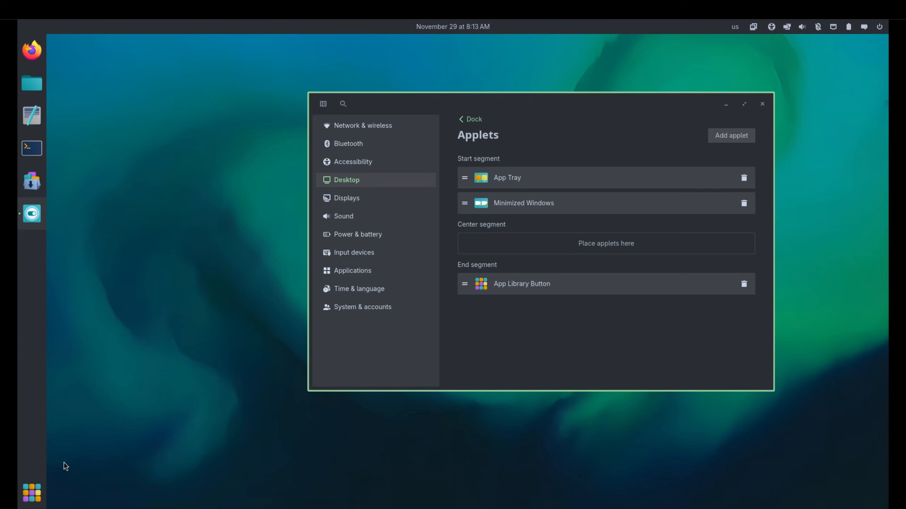
left_click(32, 496)
left_click(32, 498)
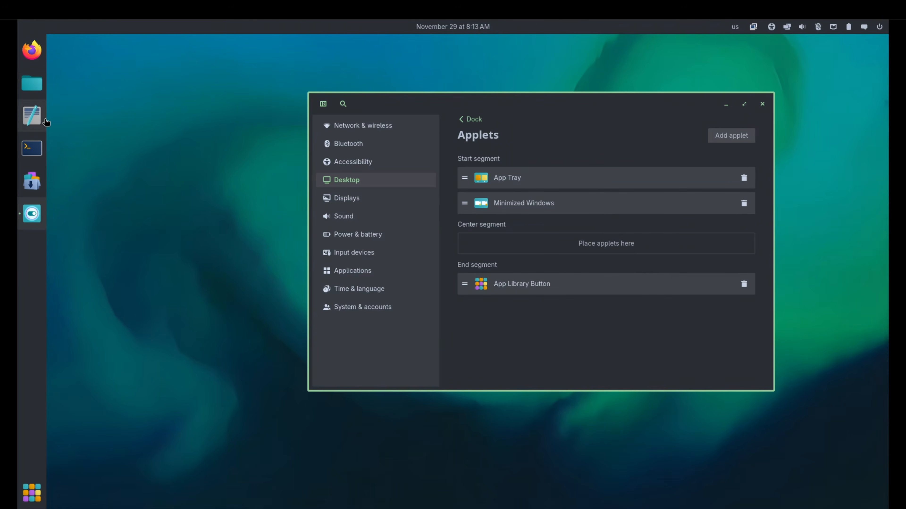
left_click(473, 120)
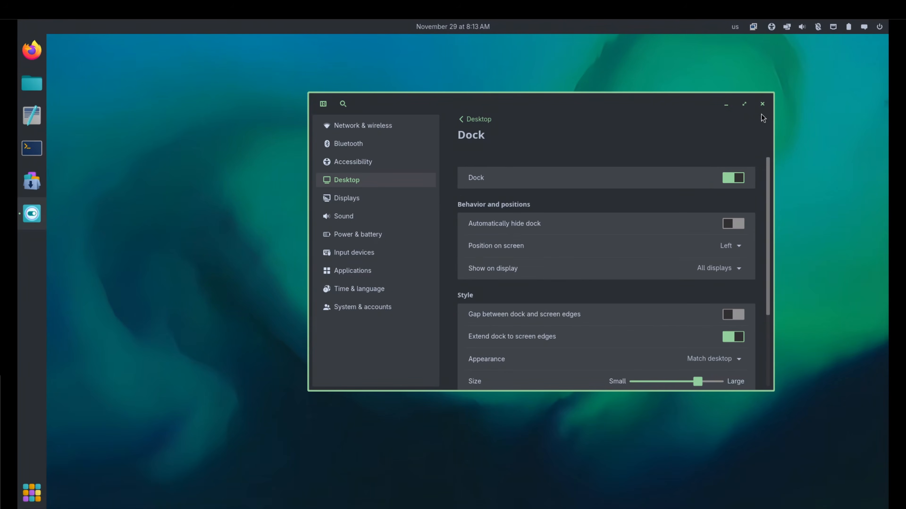
left_click(762, 103)
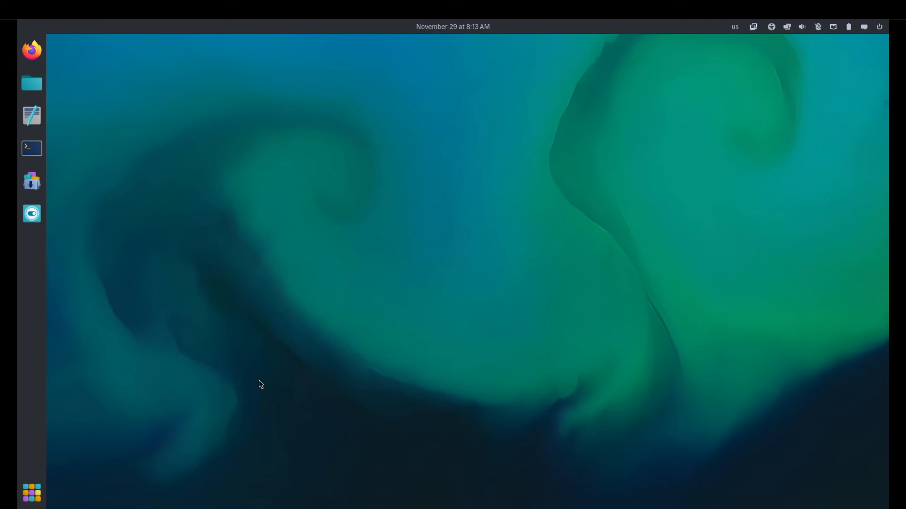
Switch to Firefox, search the web for "bibata cursor" and open the Bibata_Cursor GitHub repository.
left_click(32, 50)
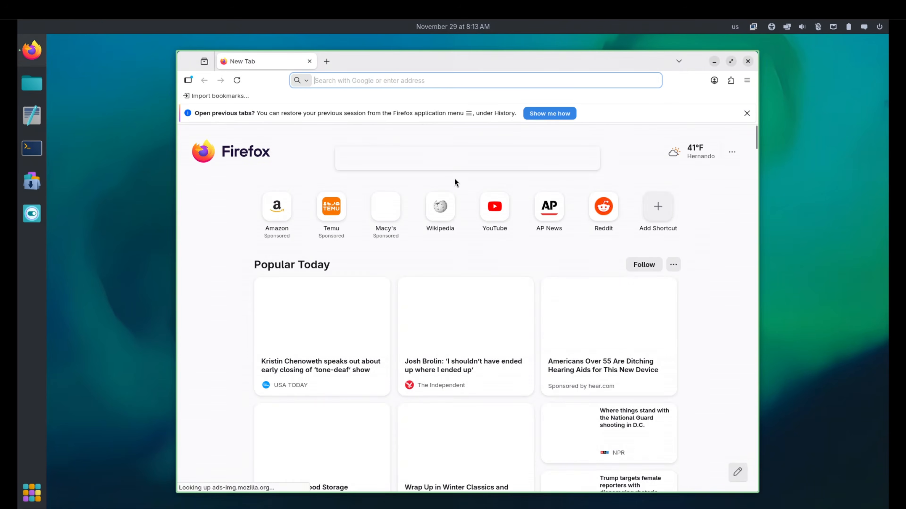
left_click(394, 77)
type("biba")
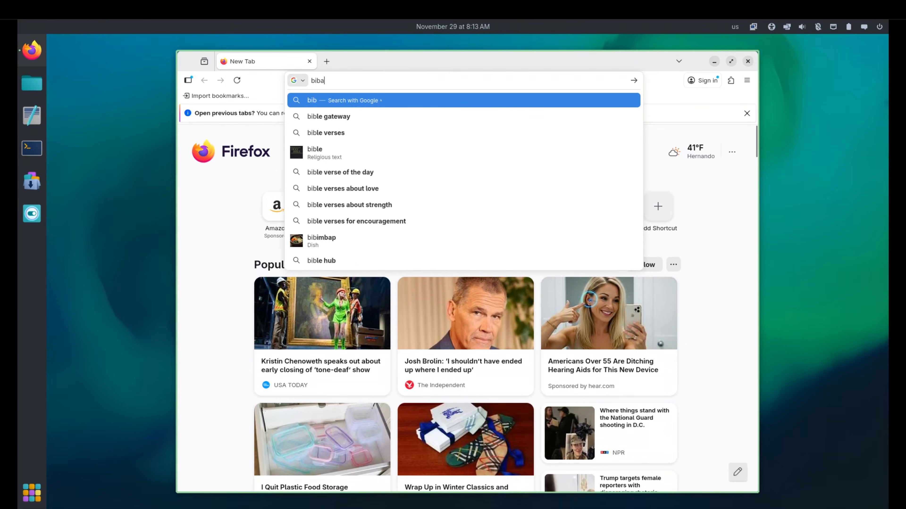
type("ta cursor")
key("Return")
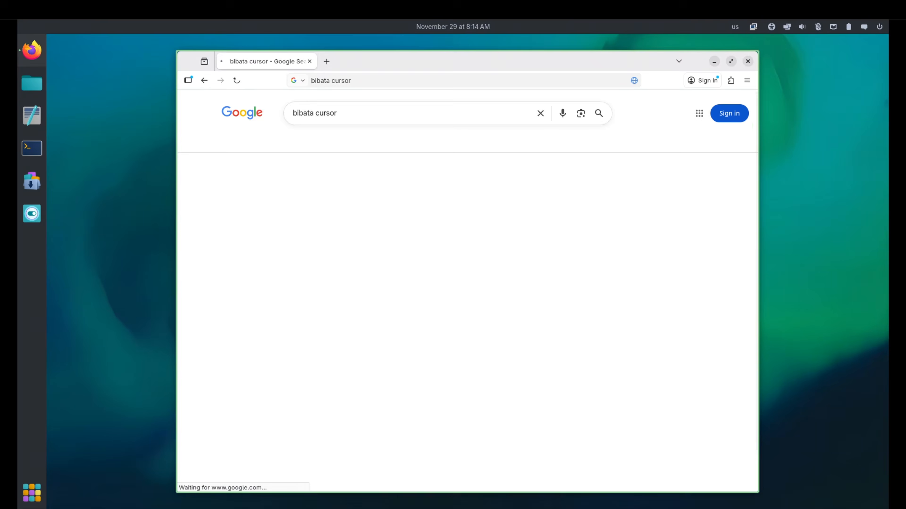
left_click(379, 195)
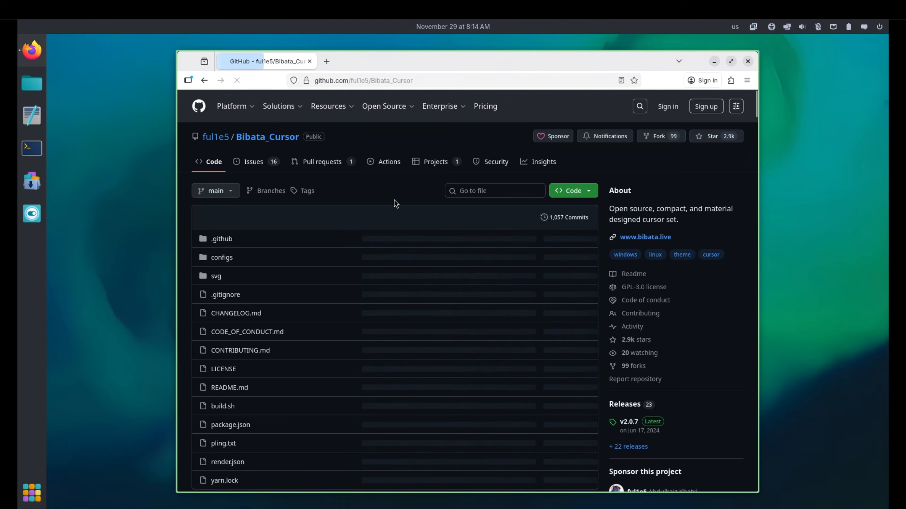
Download Bibata-Modern-Classic.tar.xz from the assets of the v2.0.7 release.
left_click(629, 422)
scroll(500, 336, "down", 10)
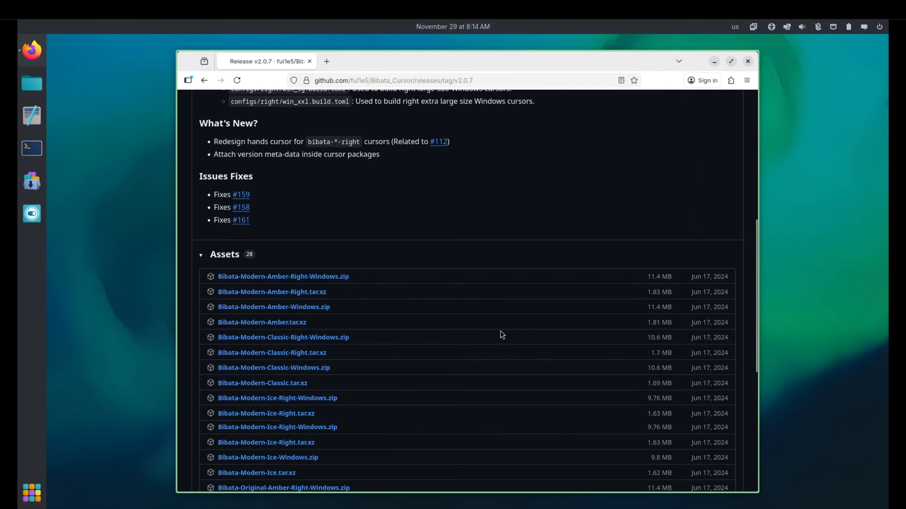
scroll(500, 334, "up", 2)
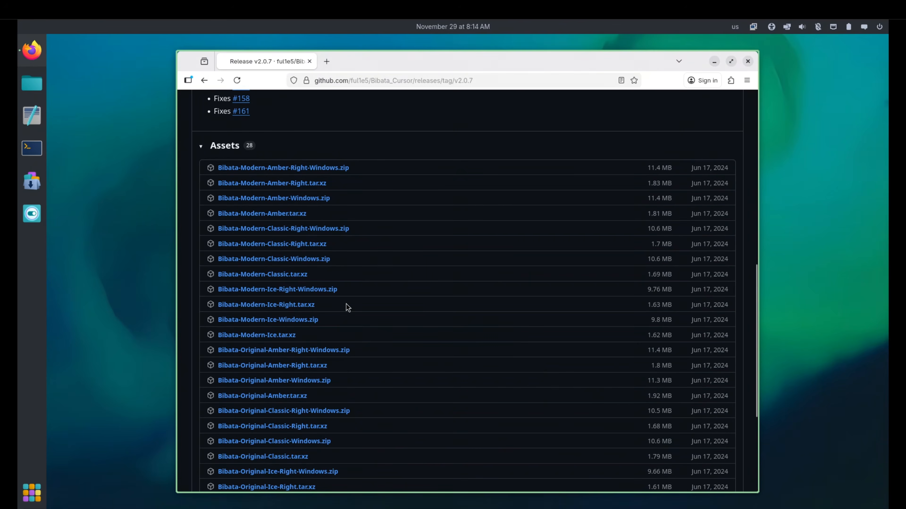
left_click(228, 277)
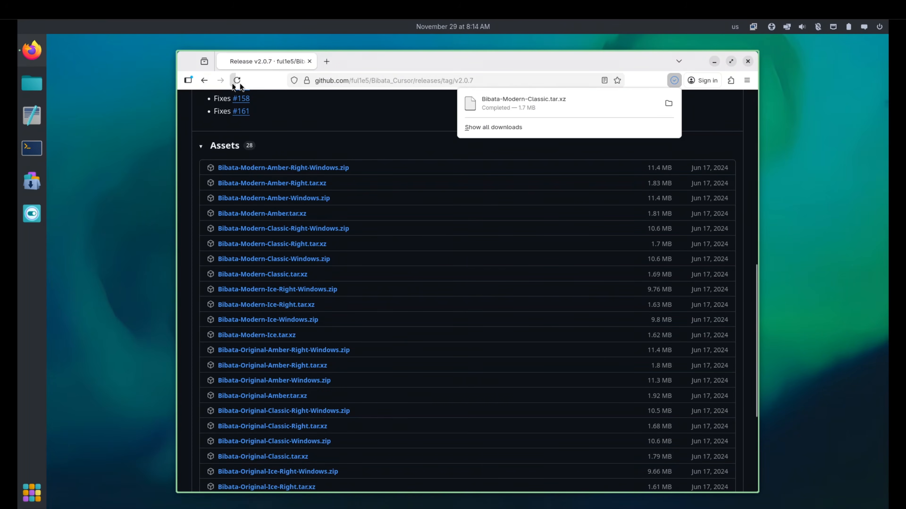
Return to the repository's main page and find the Linux installation instructions in the README.
left_click(203, 81)
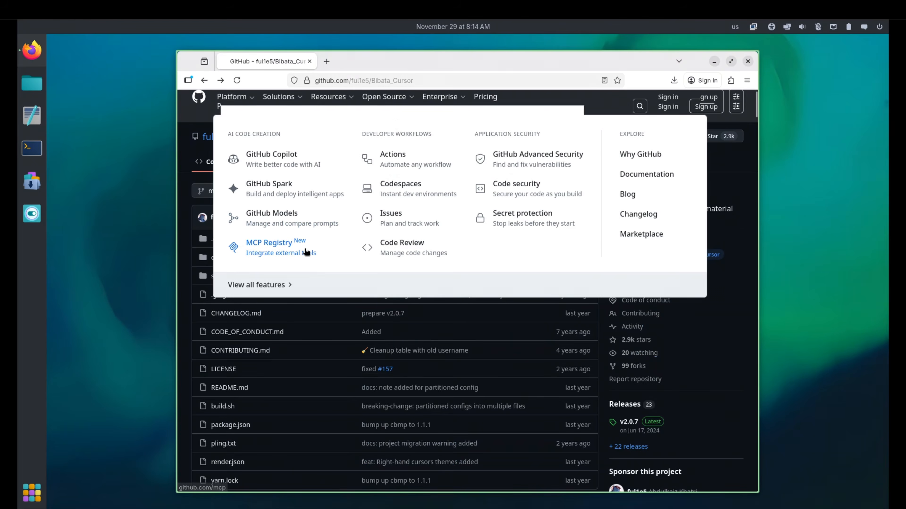
scroll(348, 307, "down", 5)
scroll(348, 307, "down", 15)
scroll(349, 307, "down", 10)
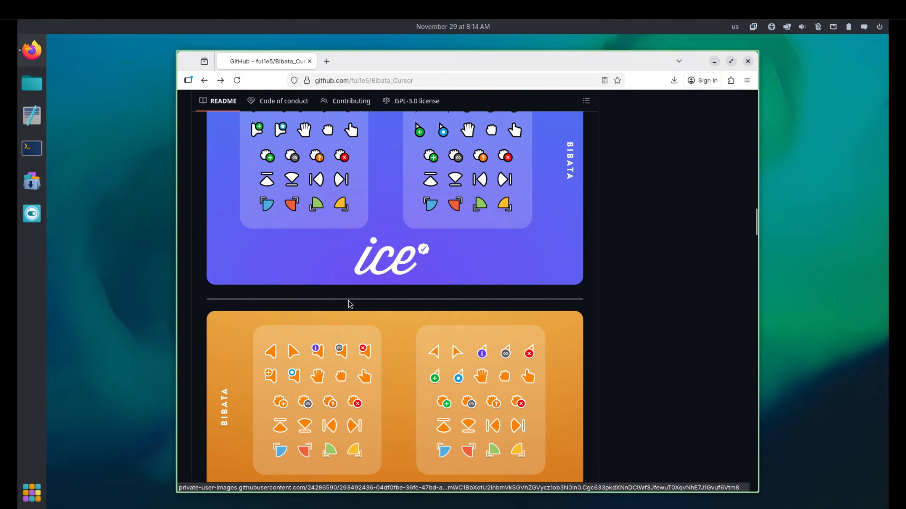
scroll(350, 307, "up", 8)
scroll(351, 307, "down", 20)
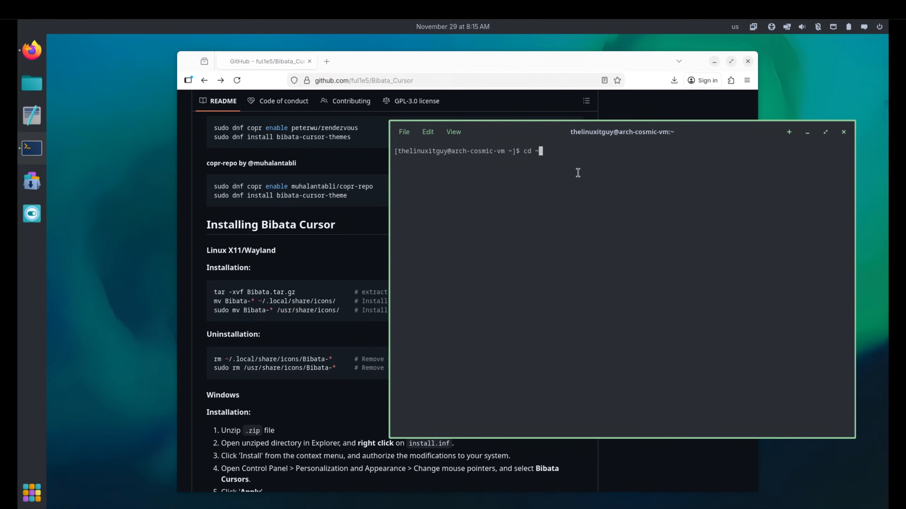
In the terminal, change to the ~/Downloads directory and list its files.
type("/Dow")
key("Tab")
key("Return")
type("ls")
key("Return")
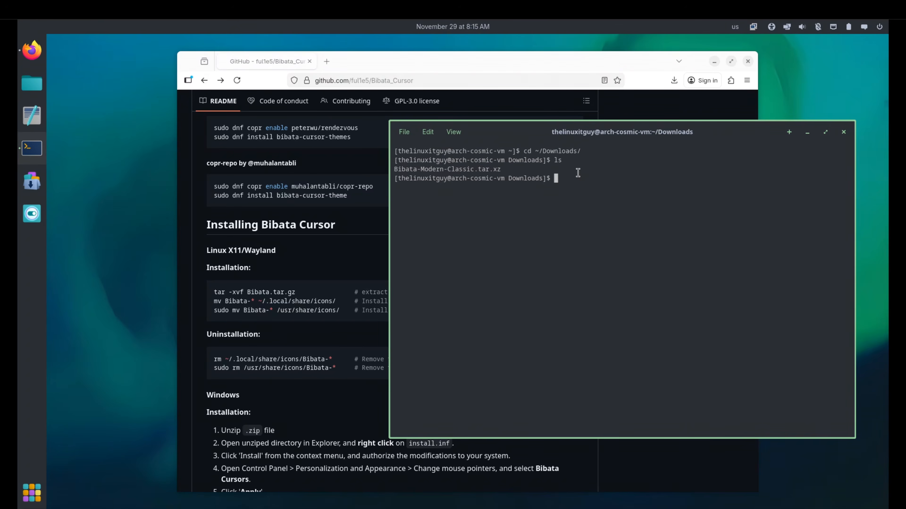
Extract the downloaded Bibata-Modern-Classic.tar.xz archive with tar -xvf.
type("tar -xvf B")
key("Tab")
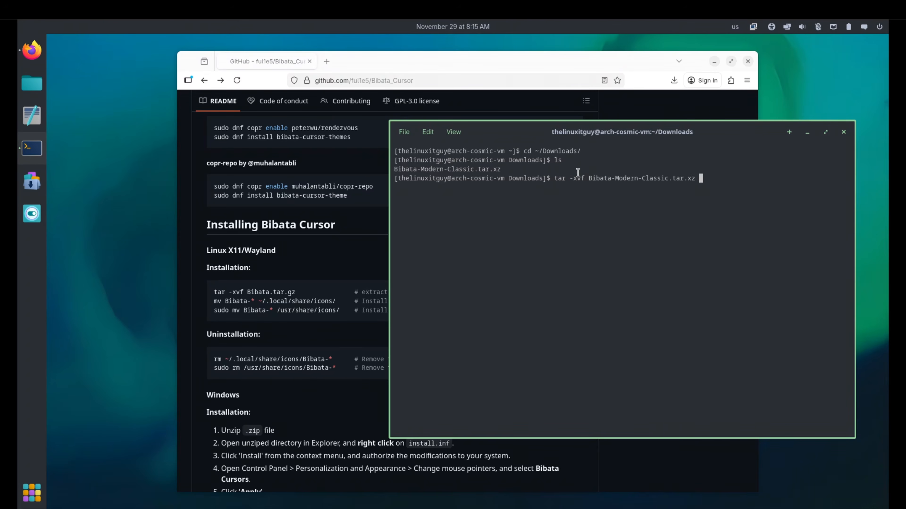
key("Return")
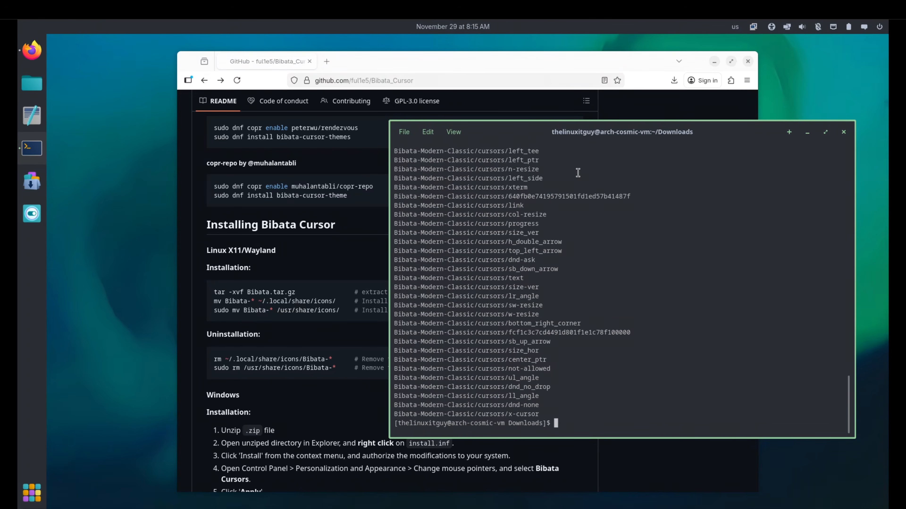
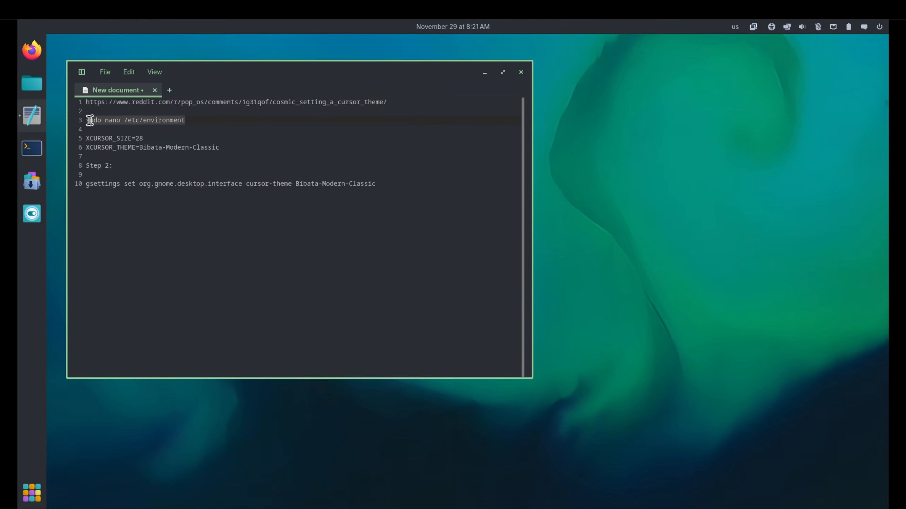
Copy the sudo nano /etc/environment command from the notes, run it in a new terminal and enter the sudo password.
right_click(96, 117)
left_click(113, 177)
left_click(32, 148)
right_click(605, 215)
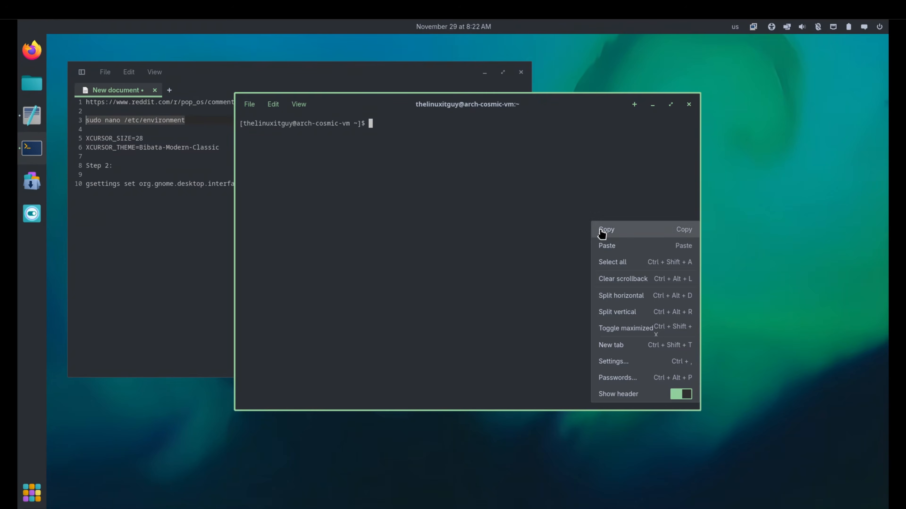
left_click(607, 240)
key("Return")
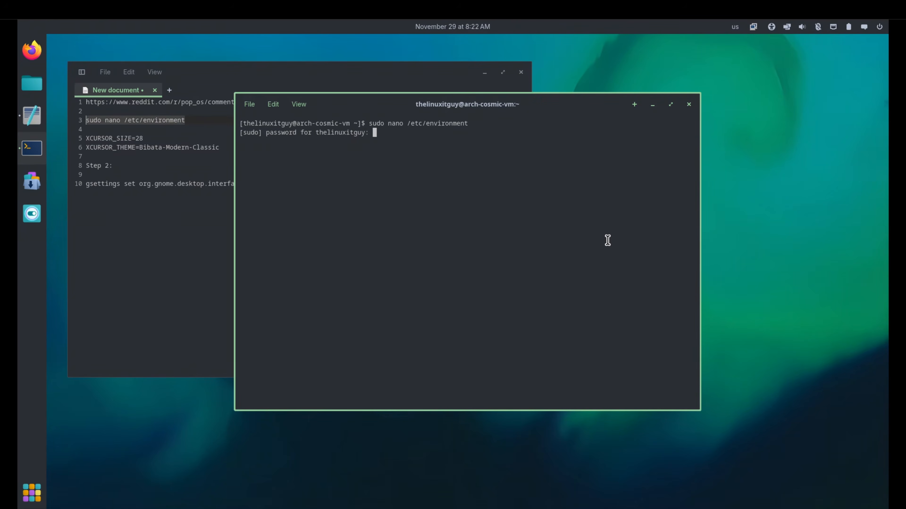
key("Return")
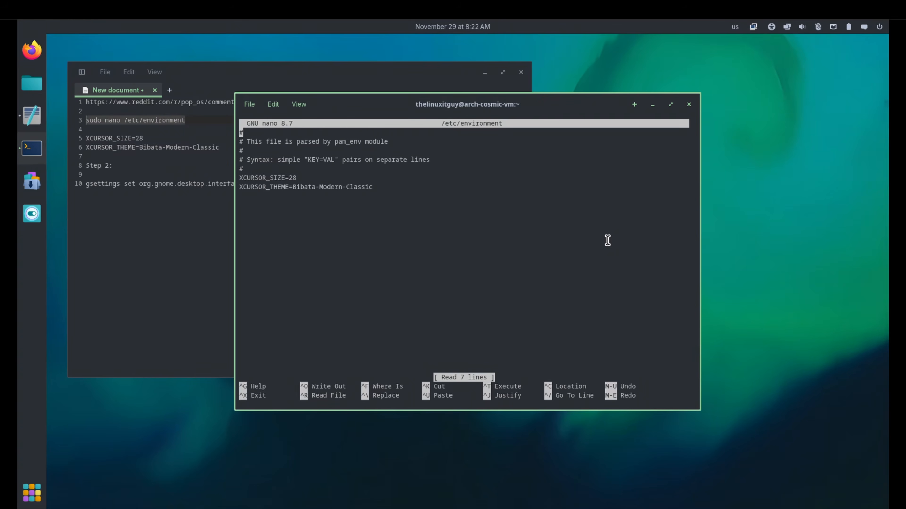
Examine the XCURSOR_SIZE and XCURSOR_THEME lines in /etc/environment beside the notes, and exit nano.
left_click_drag(556, 107, 679, 111)
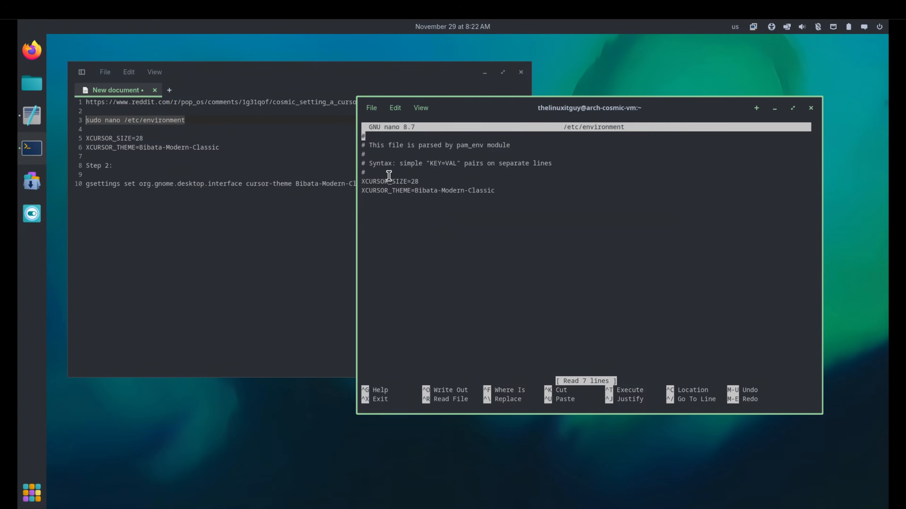
left_click_drag(416, 192, 499, 192)
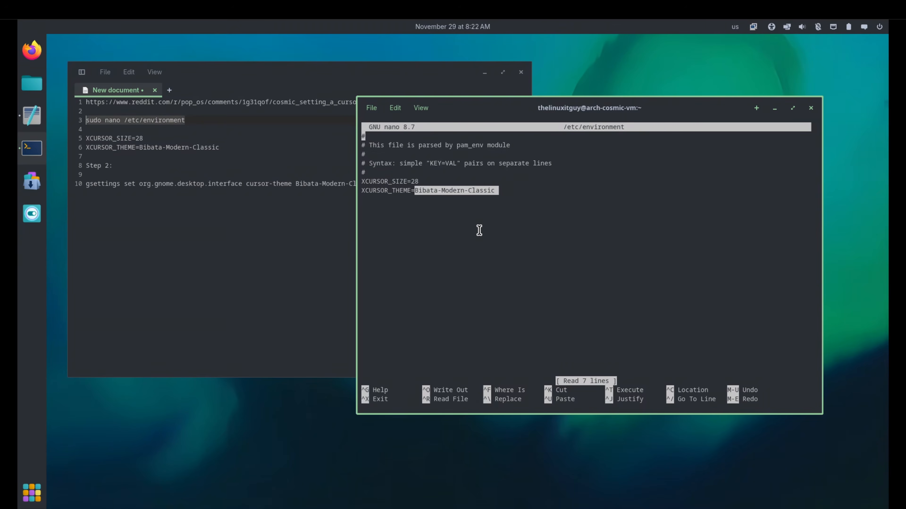
key("ctrl+x")
Copy "gsettings set org.gnome.desktop.interface cursor-theme Bibata-Modern-Classic" from the notes and paste it at the terminal prompt.
left_click(292, 203)
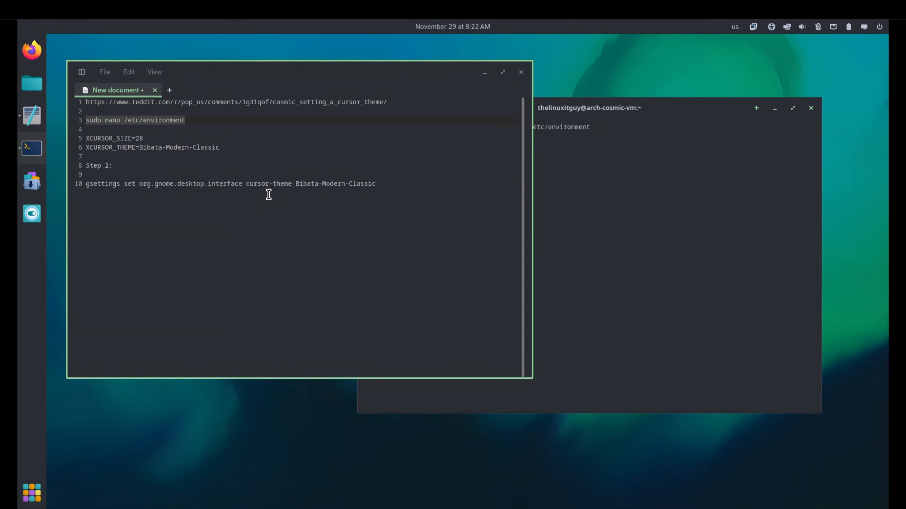
left_click_drag(383, 183, 85, 184)
right_click(96, 187)
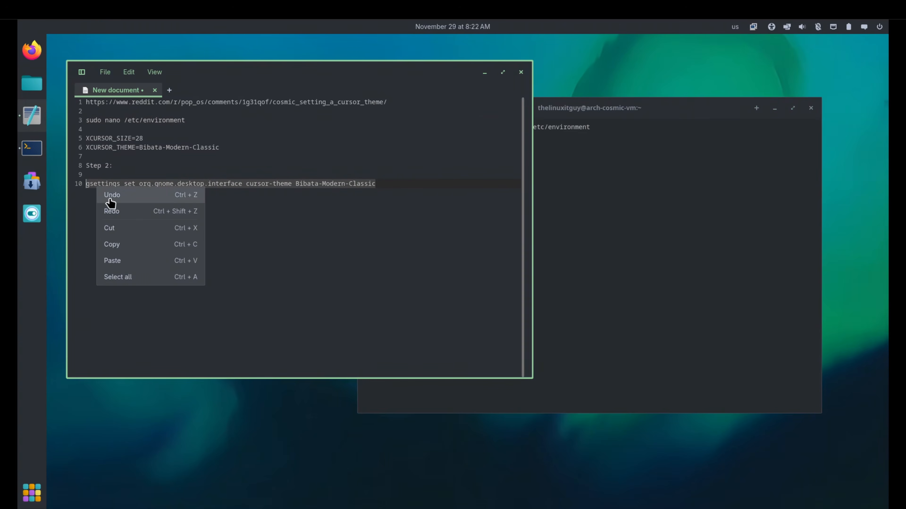
left_click(119, 243)
right_click(562, 226)
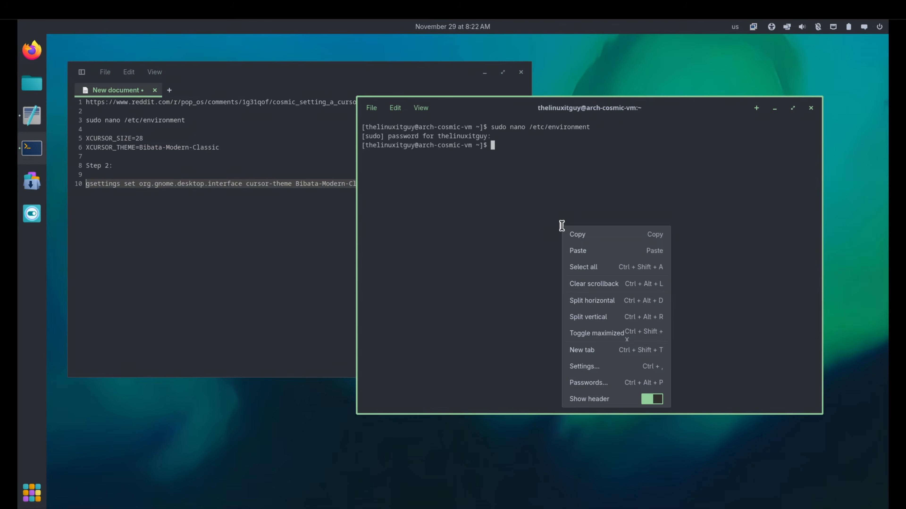
left_click(580, 251)
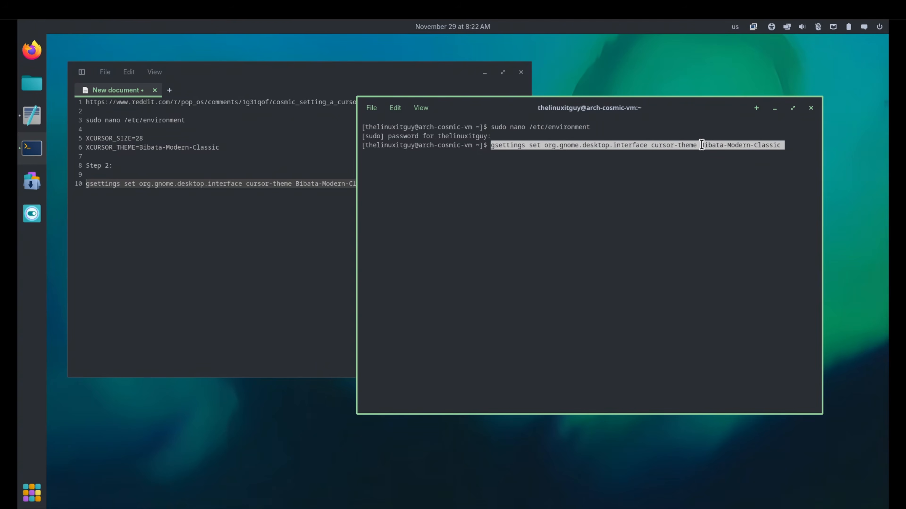
left_click_drag(701, 145, 784, 145)
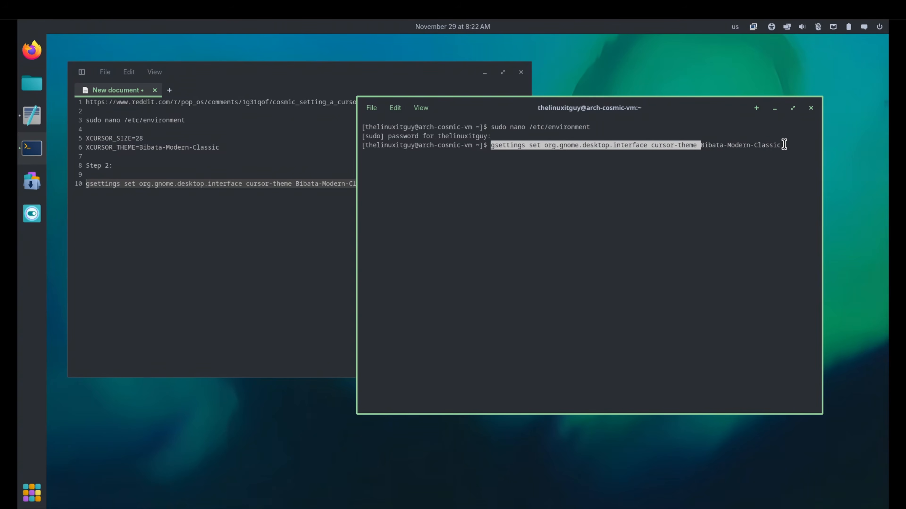
left_click(725, 145)
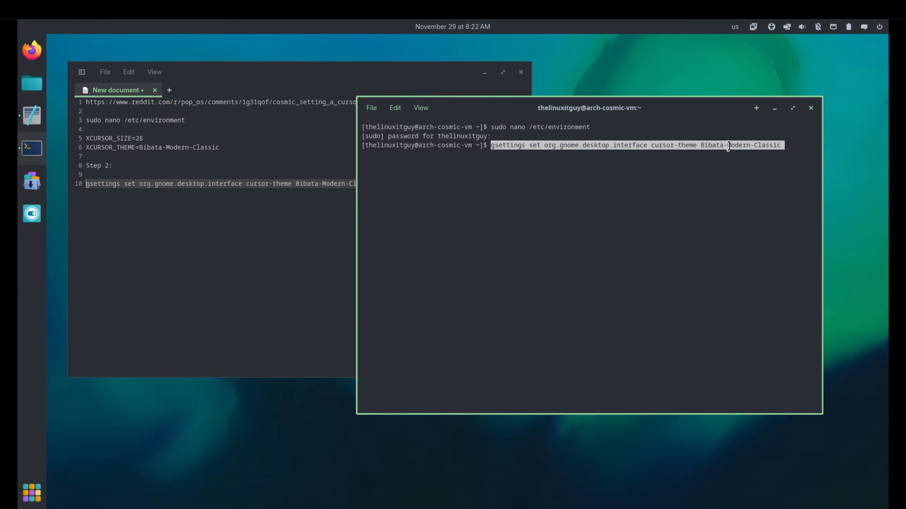
Close the terminal and the text editor, discarding the unsaved notes.
left_click(811, 108)
left_click(520, 72)
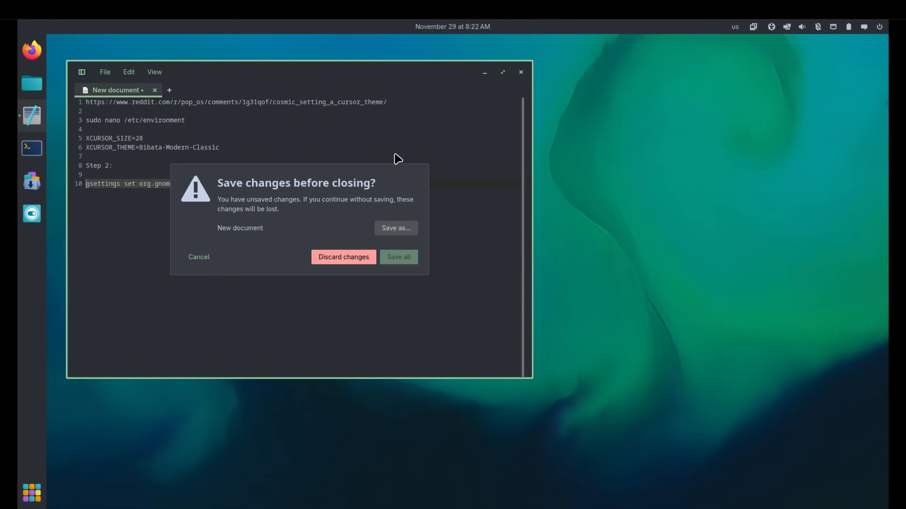
left_click(355, 262)
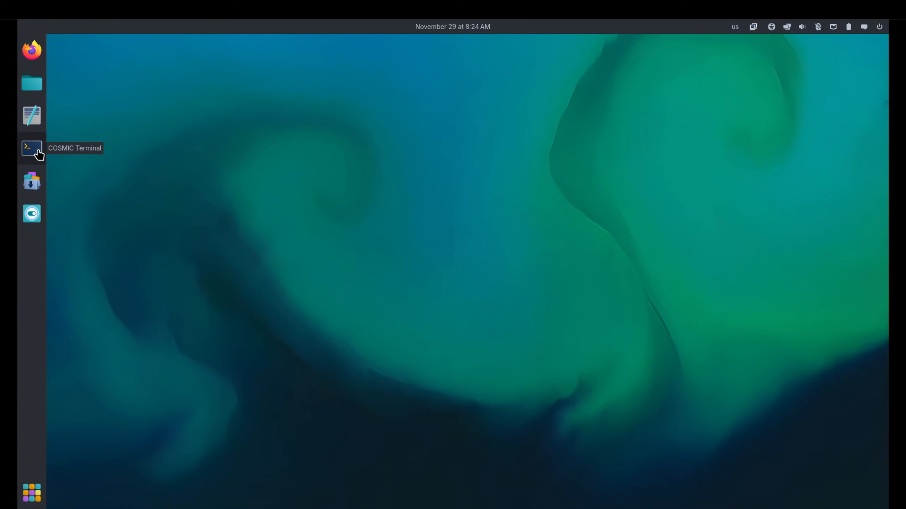
Try to install Steam from a new terminal with sudo pacman -S steam, entering the sudo password.
left_click(36, 150)
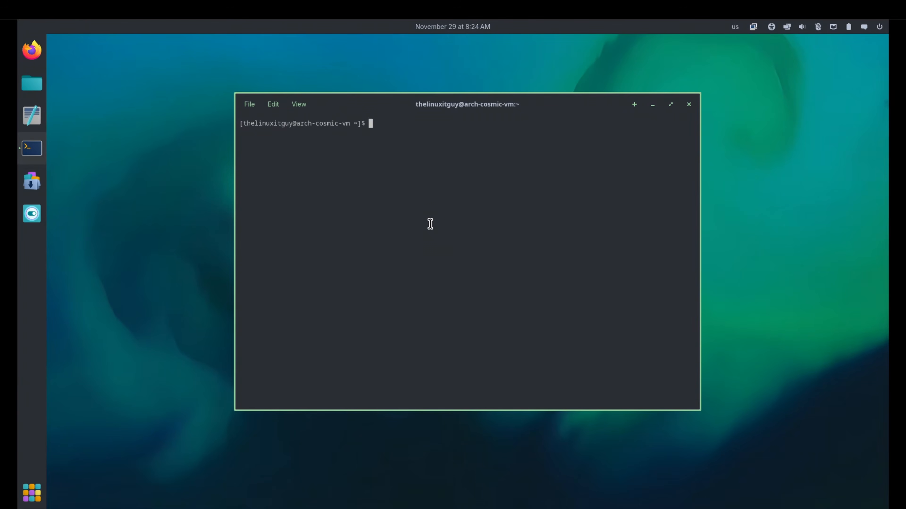
type("sudo pacman -S steam")
key("Return")
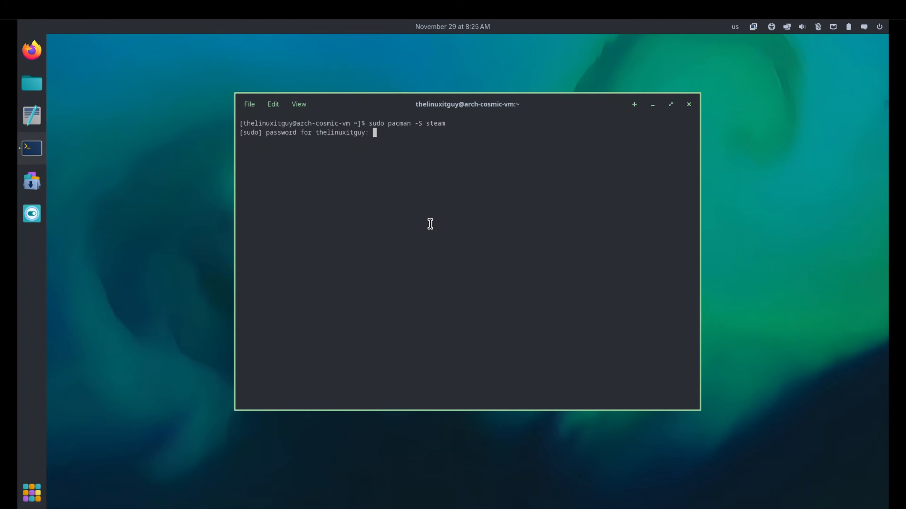
key("Return")
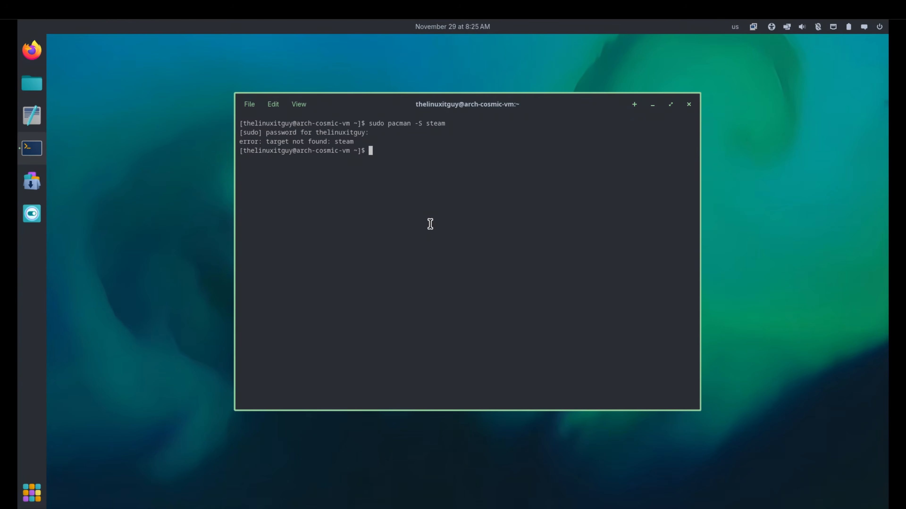
Open /etc/pacman.conf for editing with sudo nano.
key("Up")
key("Up")
key("Return")
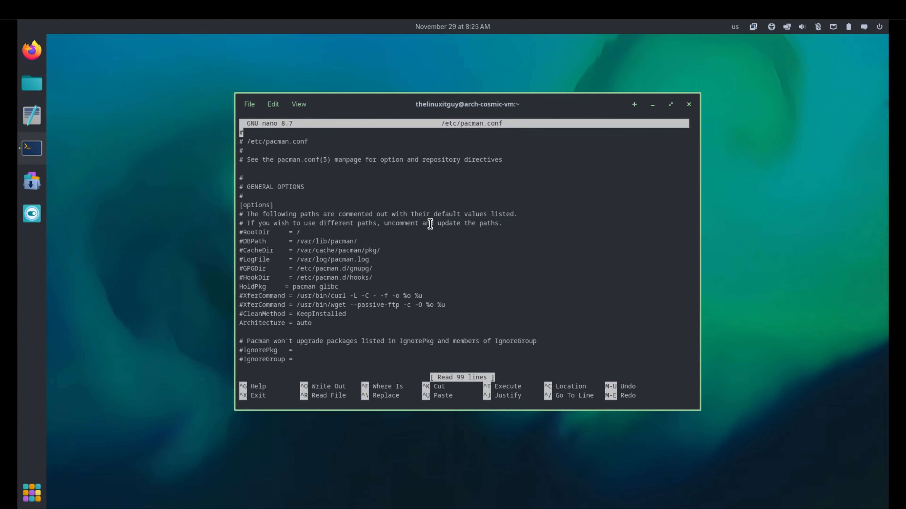
Uncomment the [multilib] header and its Include line in /etc/pacman.conf, save the file and exit nano.
key("Down")
key("Down")
key("Down")
key("Down")
key("Down")
key("Down")
key("Down")
key("Down")
key("Down")
key("Down")
key("Down")
key("Down")
key("Down")
key("Down")
key("Down")
key("Down")
key("Down")
key("Down")
key("Down")
key("Down")
key("Down")
key("Down")
key("Down")
key("Down")
key("Down")
key("Down")
key("Down")
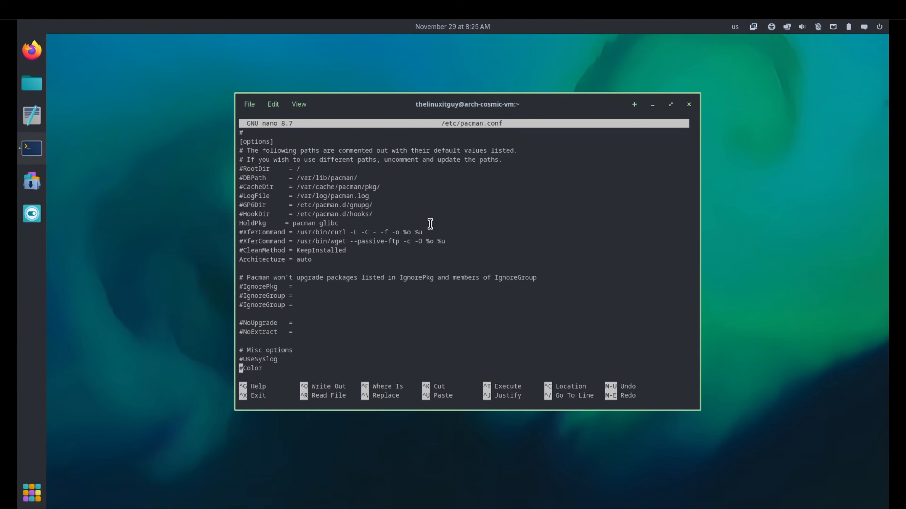
key("Down")
key("Down")
key("Down")
key("Down")
key("Down")
key("Down")
key("Down")
key("Down")
key("Down")
key("Down")
key("Down")
key("Down")
key("Down")
key("Down")
key("Down")
key("Down")
key("Down")
key("Down")
key("Down")
key("Down")
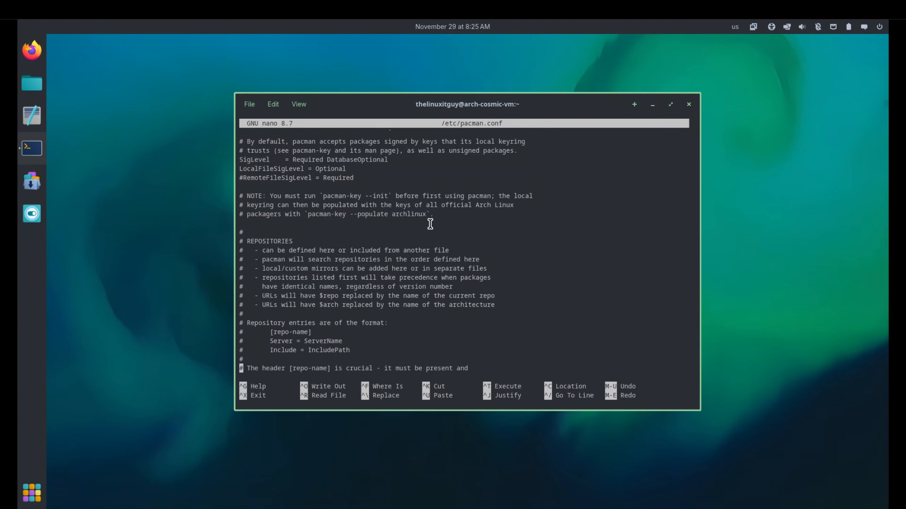
key("Down")
key("Down")
key("Down")
key("Down")
key("Down")
key("Down")
key("Down")
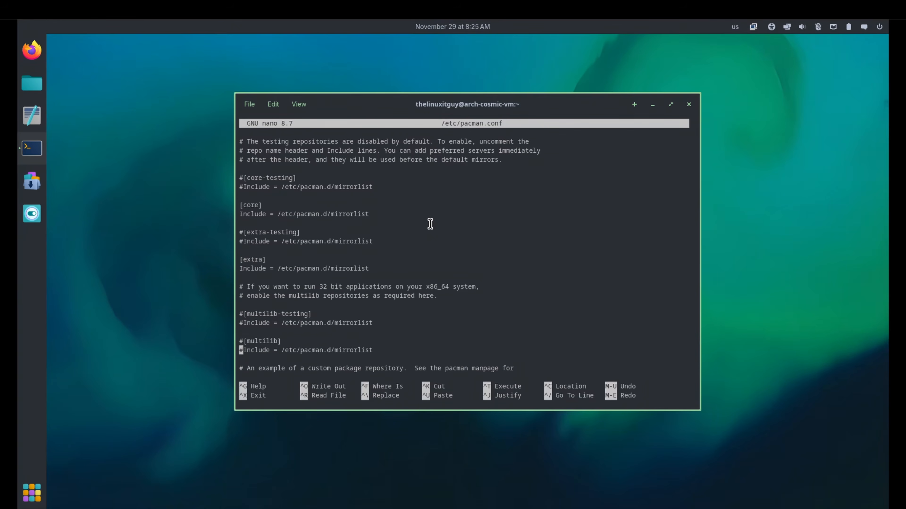
key("BackSpace")
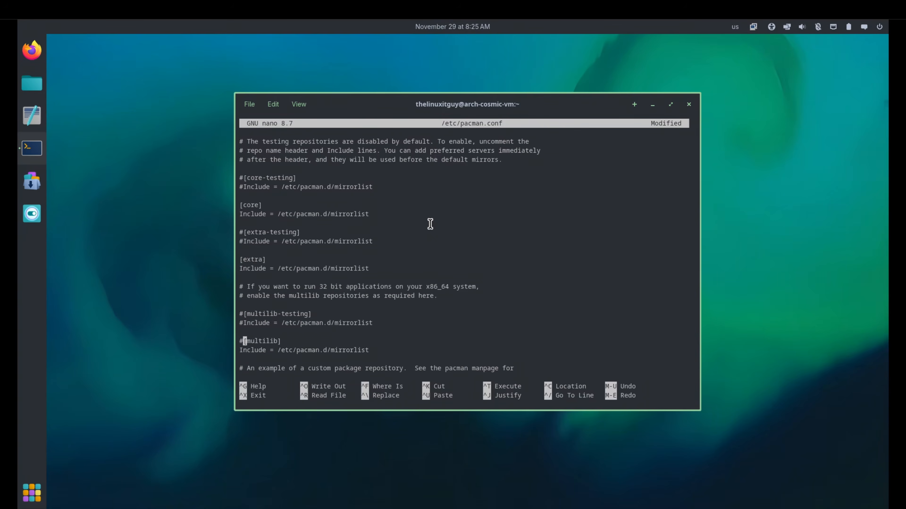
key("Delete")
key("ctrl+o")
key("Return")
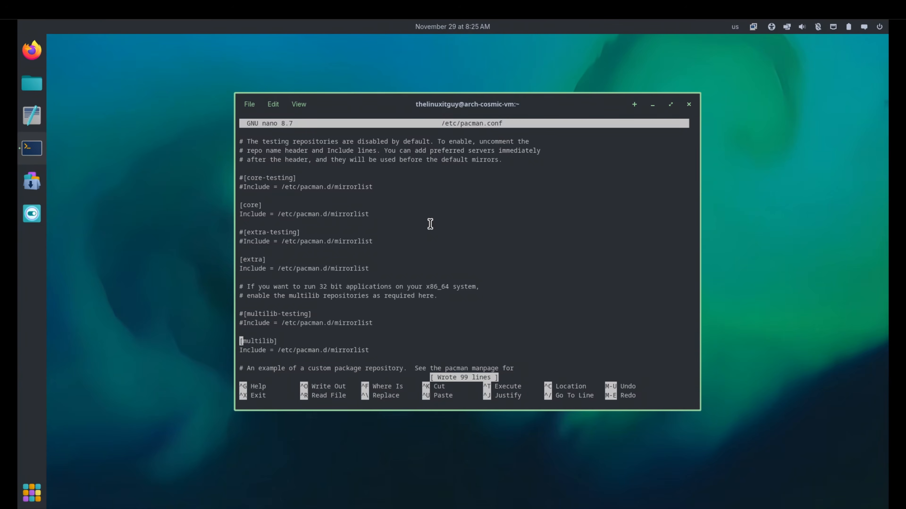
key("ctrl+x")
Reopen /etc/pacman.conf in nano and check that the [multilib] section is uncommented.
key("Up")
key("Return")
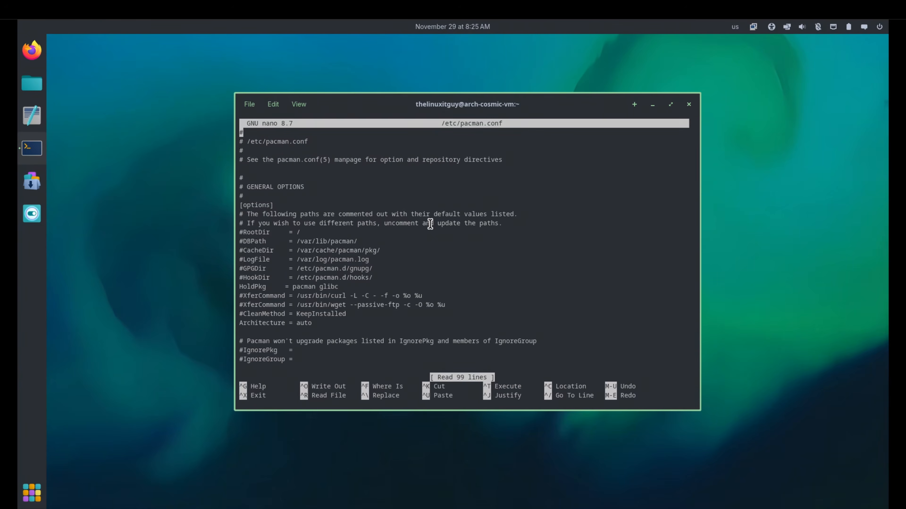
key("Down")
key("Down")
key("Down")
key("Down")
key("Down")
key("Down")
key("Down")
key("Down")
key("Down")
key("Down")
key("Down")
key("Down")
key("Down")
key("Down")
key("Down")
key("Down")
key("Down")
key("Down")
key("Down")
key("Down")
key("Down")
key("Down")
key("Down")
key("Down")
key("Down")
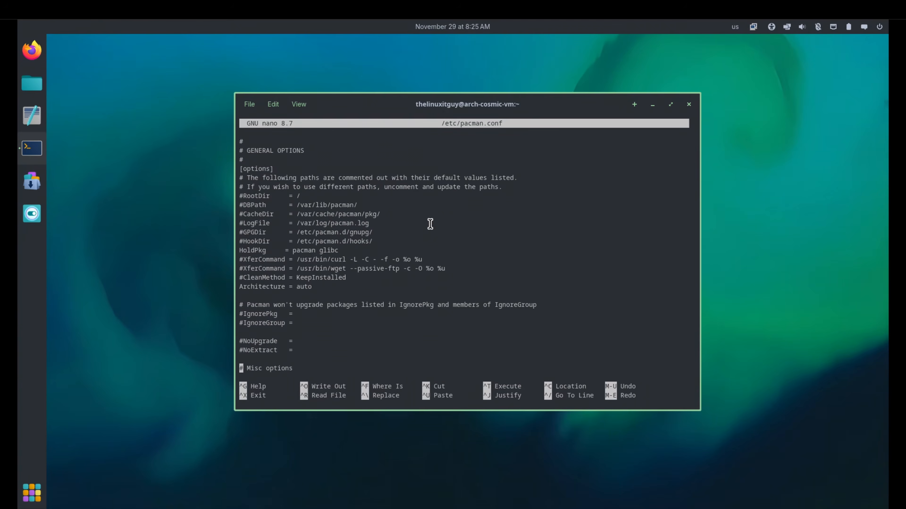
key("Down")
key("Down")
key("Down")
key("Down")
key("Down")
key("Down")
key("Down")
key("Down")
key("Down")
key("Down")
key("Down")
key("Down")
key("Down")
key("Down")
key("Down")
key("Down")
key("Down")
key("Down")
key("Down")
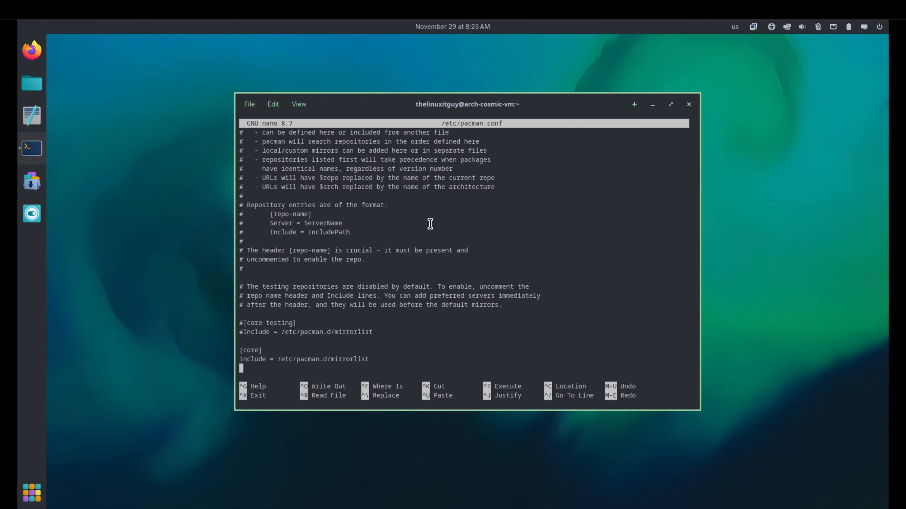
key("Down")
key("Down")
key("Down")
key("Down")
key("Down")
key("Down")
key("Down")
key("Down")
key("Down")
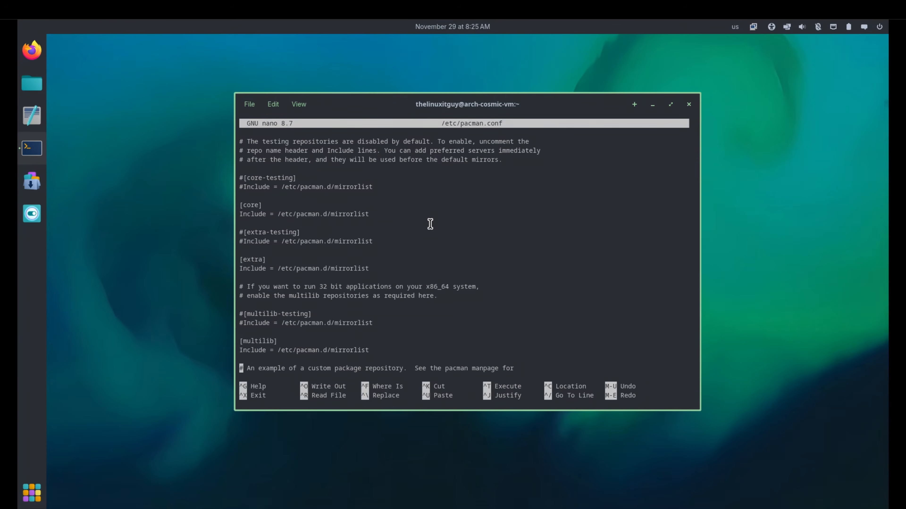
key("ctrl+x")
Try the Steam installation again by rerunning sudo pacman -S steam.
key("Up")
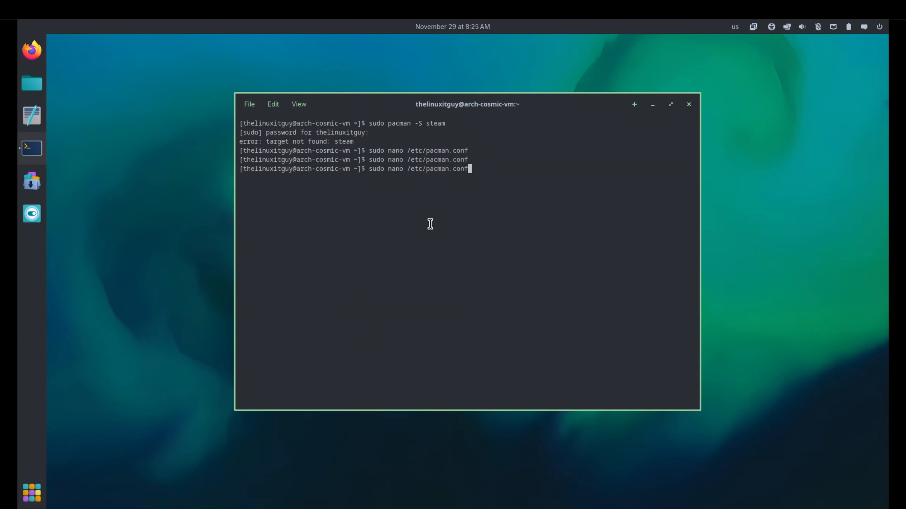
key("Up")
key("Up")
key("Return")
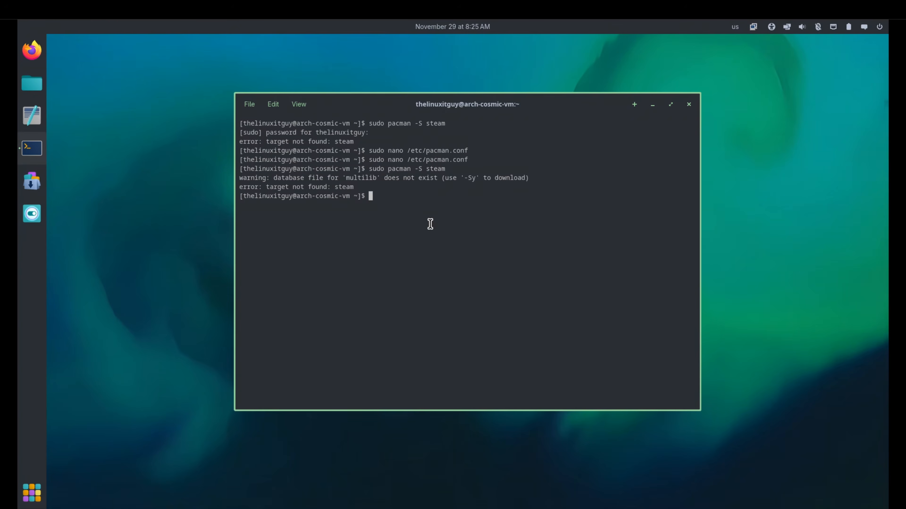
Synchronize the package databases and upgrade the system with sudo pacman -Syu.
type("sudo pacman")
key("BackSpace")
key("BackSpace")
type("an -Syu")
key("Return")
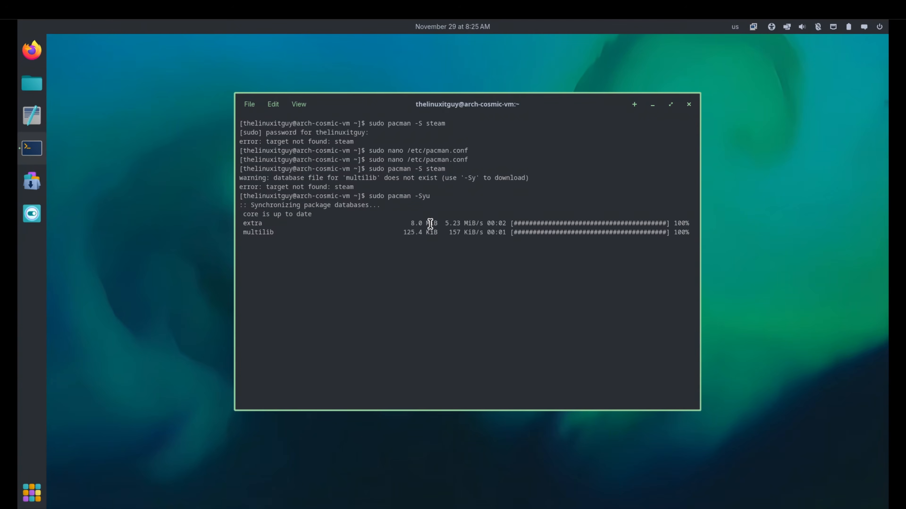
Install Steam with sudo pacman -S steam, accepting the default choices and proceeding with the installation.
key("Up")
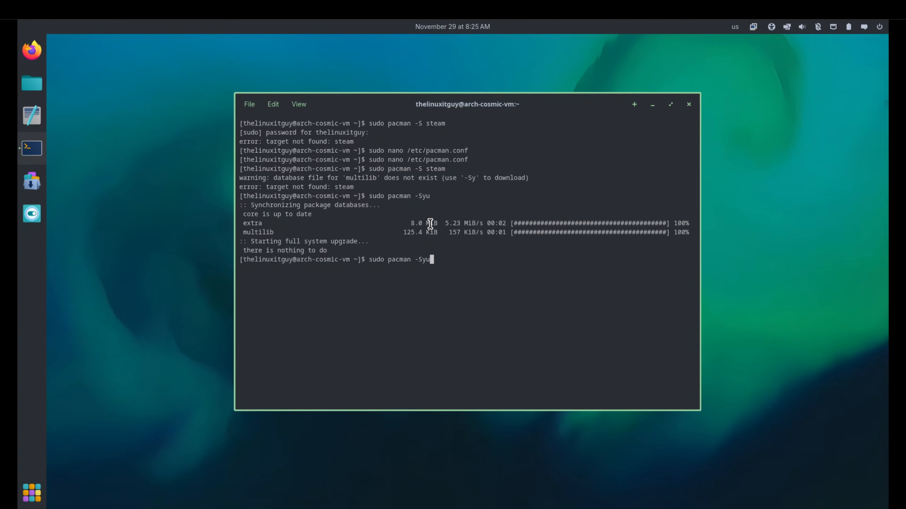
key("Up")
key("Return")
key("Return")
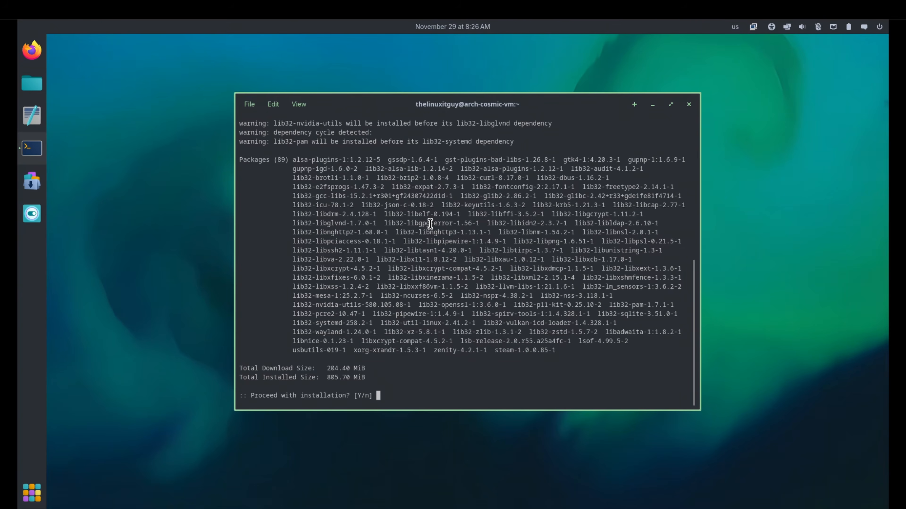
key("Return")
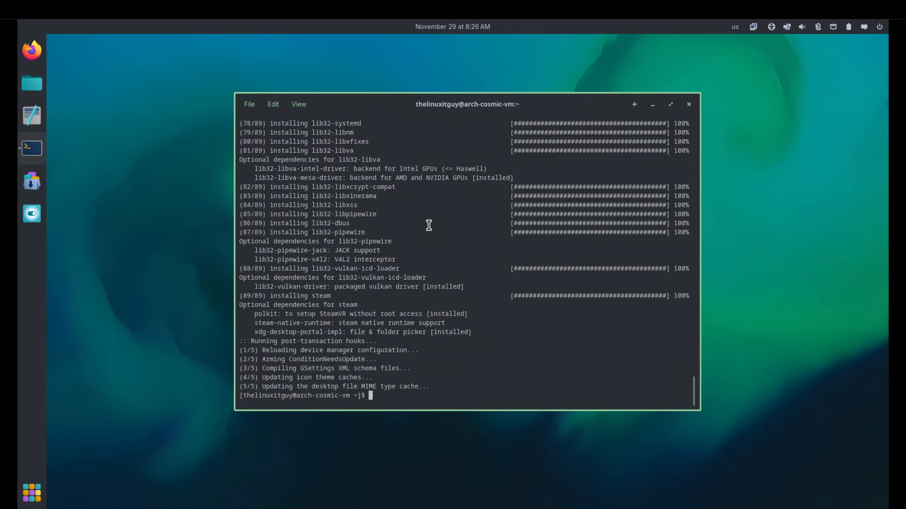
Close the terminal and launch Steam from the app library.
left_click(688, 104)
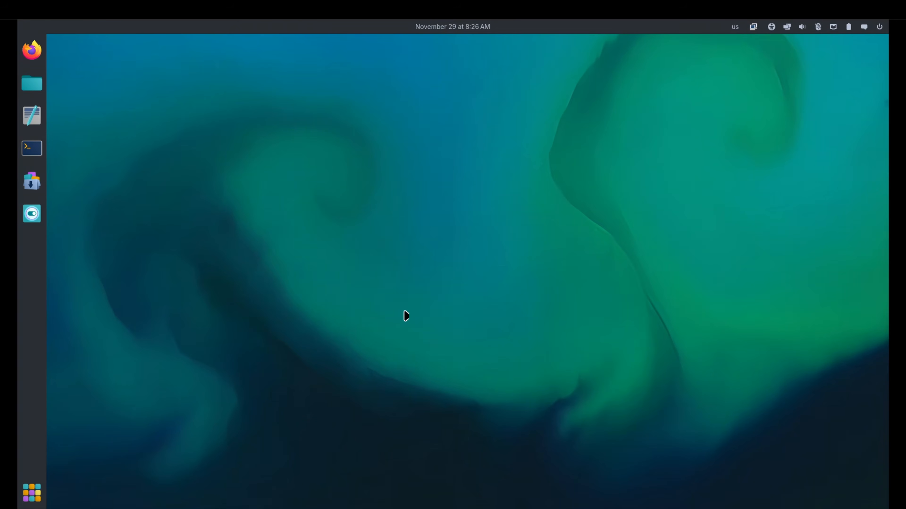
left_click(32, 493)
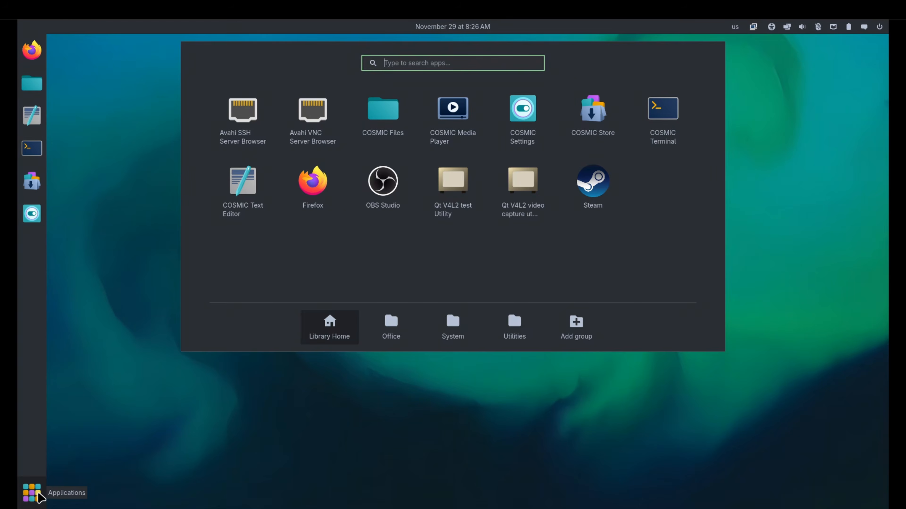
left_click(590, 206)
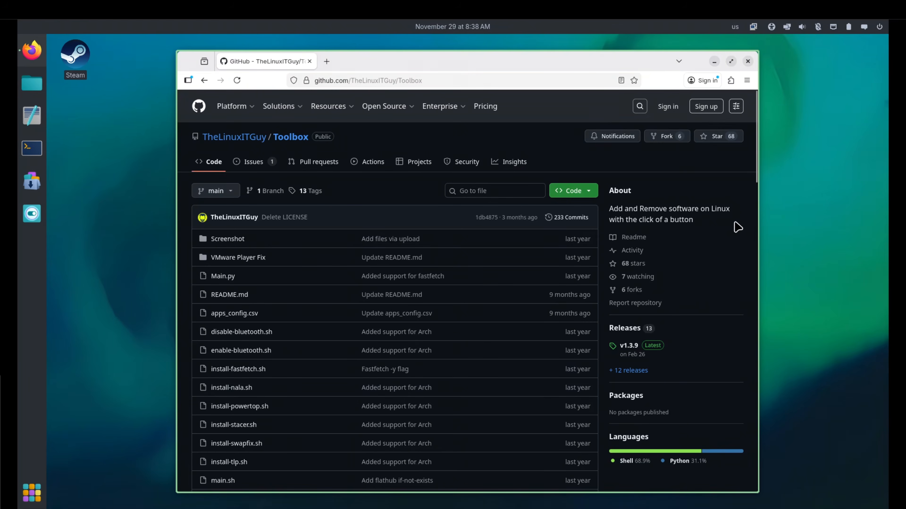
Copy the Toolbox install command from the GitHub README and try running it in a terminal.
scroll(743, 199, "down", 2)
scroll(742, 203, "up", 2)
scroll(565, 273, "down", 15)
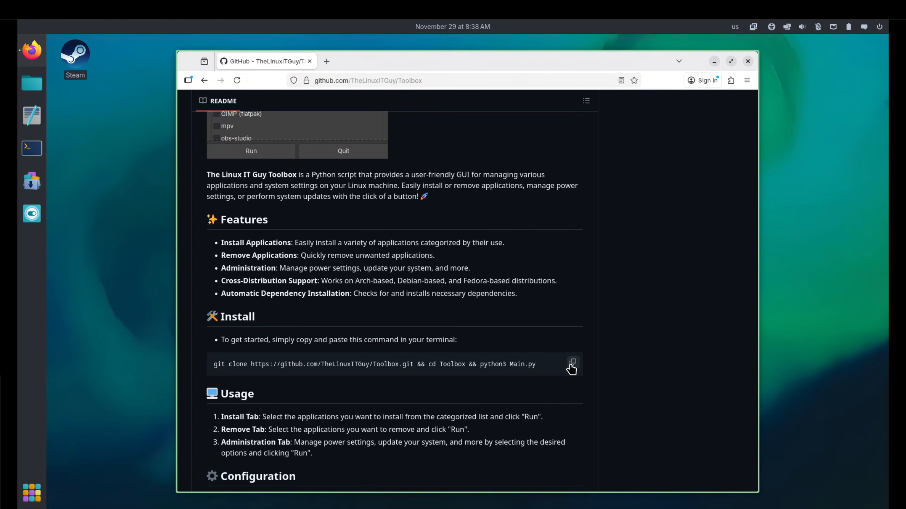
left_click(570, 364)
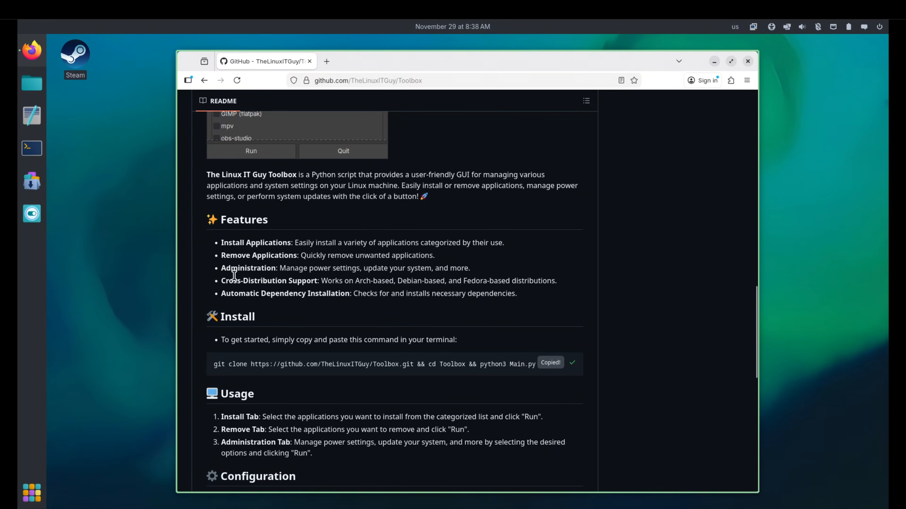
left_click(32, 148)
right_click(458, 227)
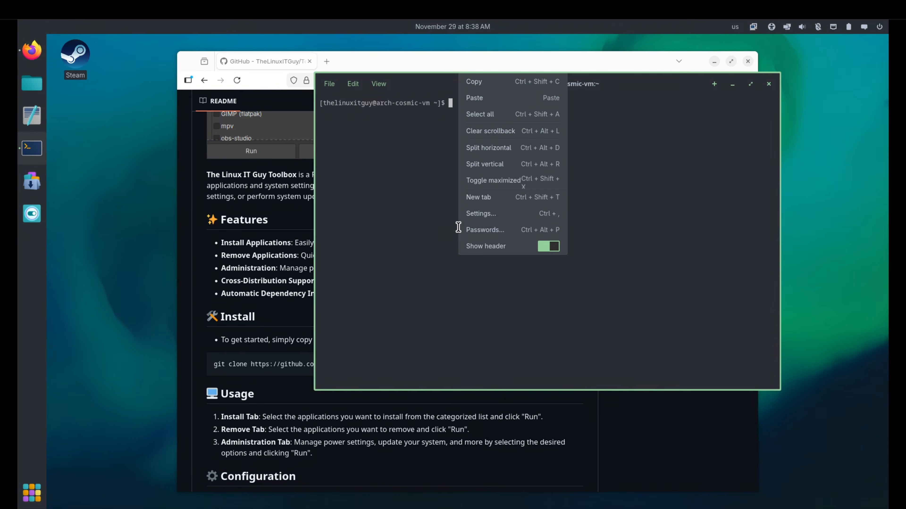
left_click(487, 98)
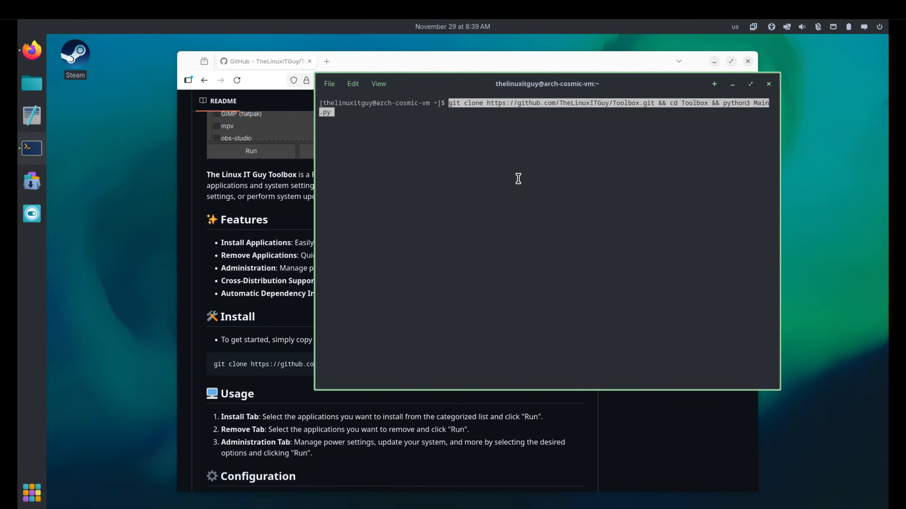
key("Return")
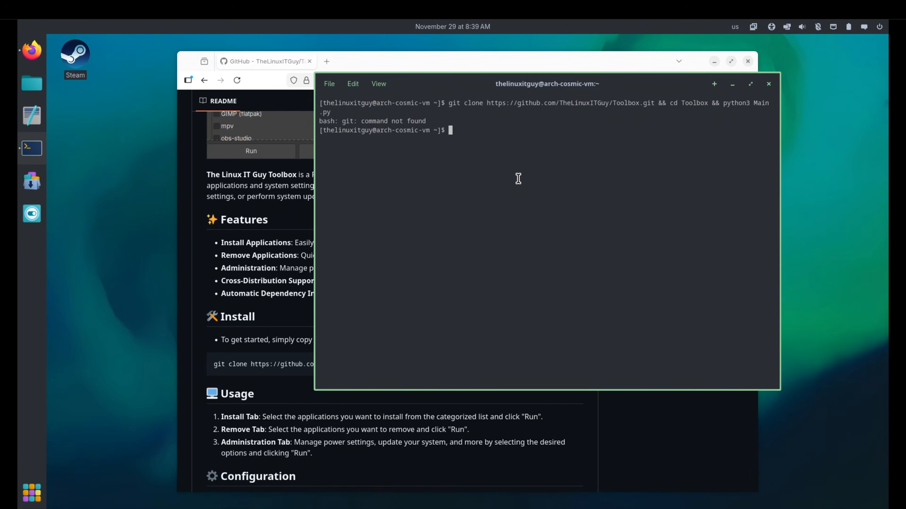
Install git with sudo pacman -S git, entering the account password and proceeding with the installation.
type("sudo pacman -S git")
key("Return")
key("Return")
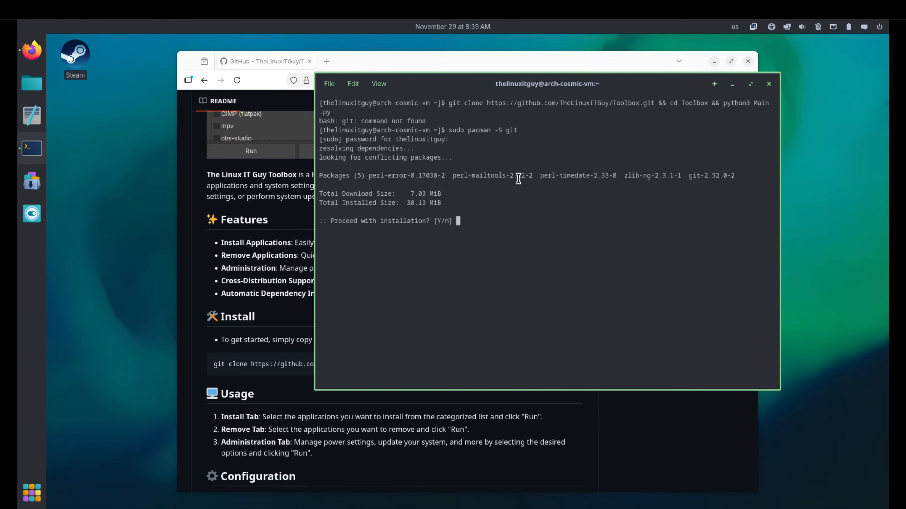
key("Return")
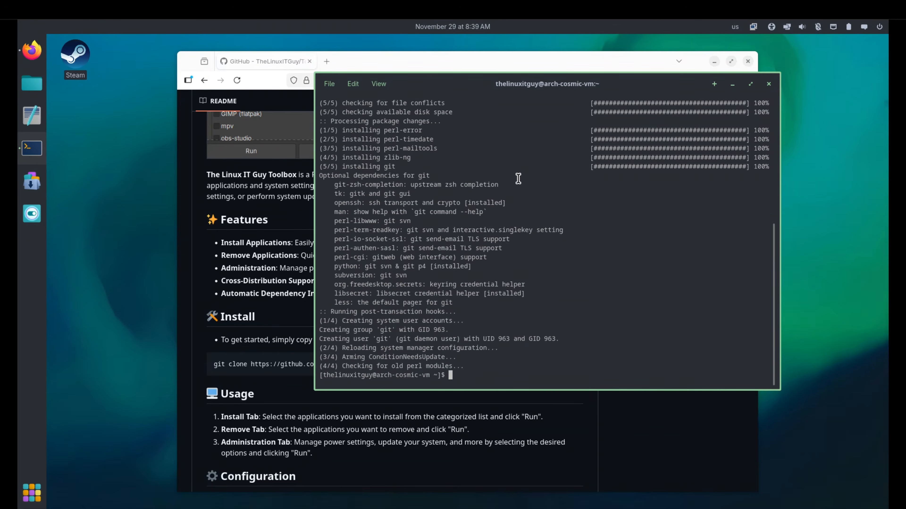
Rerun the git clone command for the Toolbox repository to download it and start Main.py.
key("Up")
key("Up")
key("Return")
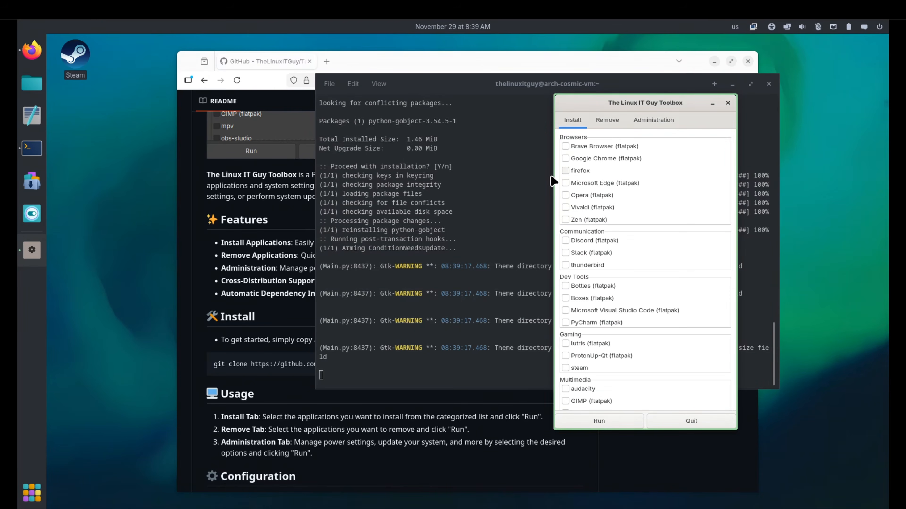
Select Brave Browser, Discord and lutris (flatpak) for installation in the Toolbox.
left_click(566, 147)
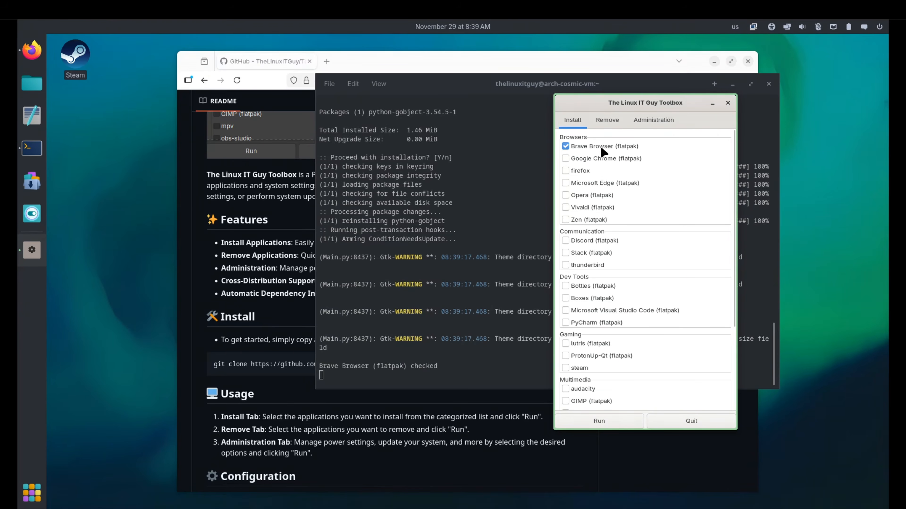
left_click(595, 240)
scroll(619, 279, "down", 2)
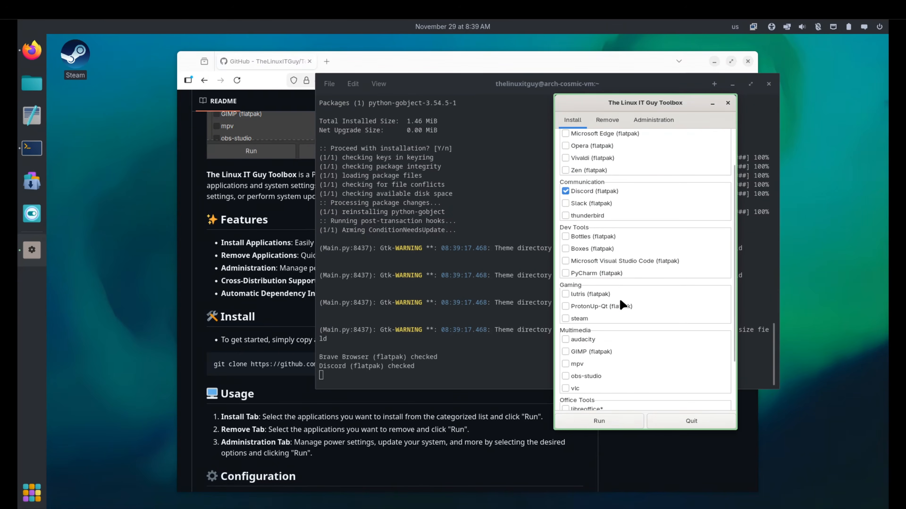
left_click(603, 296)
scroll(632, 335, "down", 2)
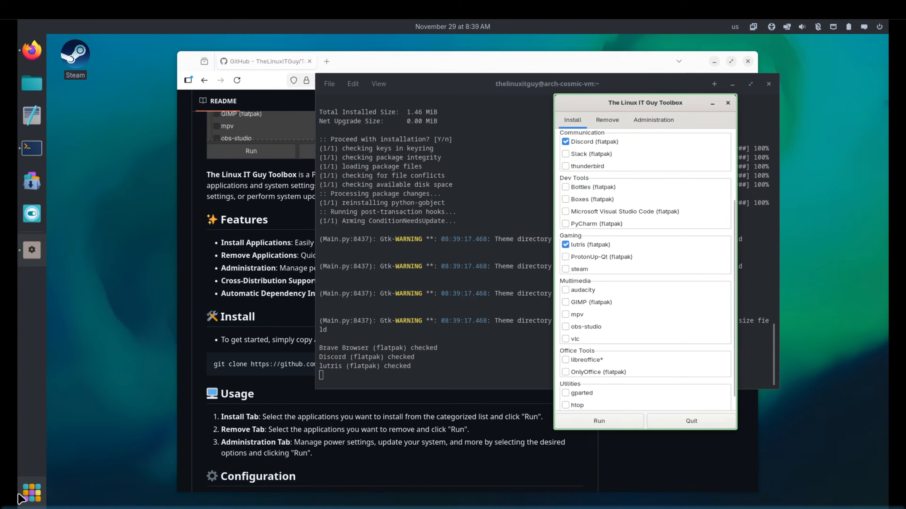
left_click(28, 496)
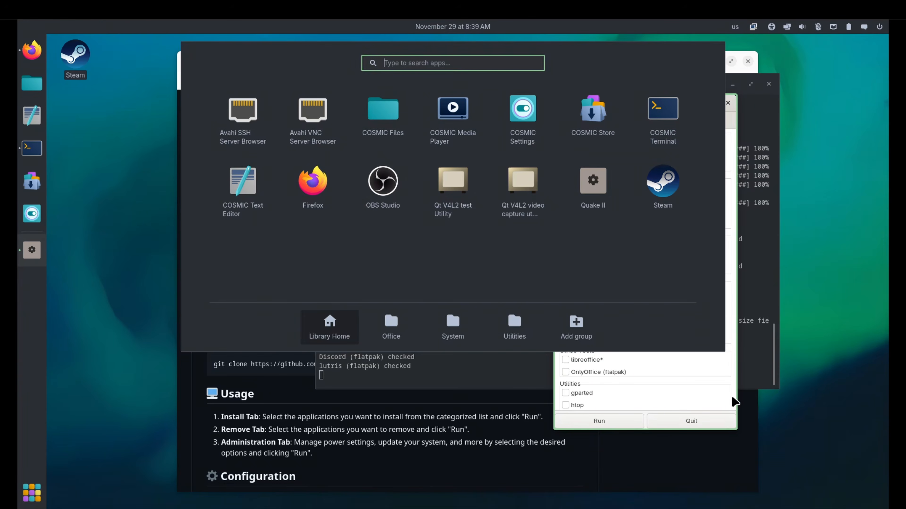
left_click(716, 384)
scroll(609, 362, "down", 1)
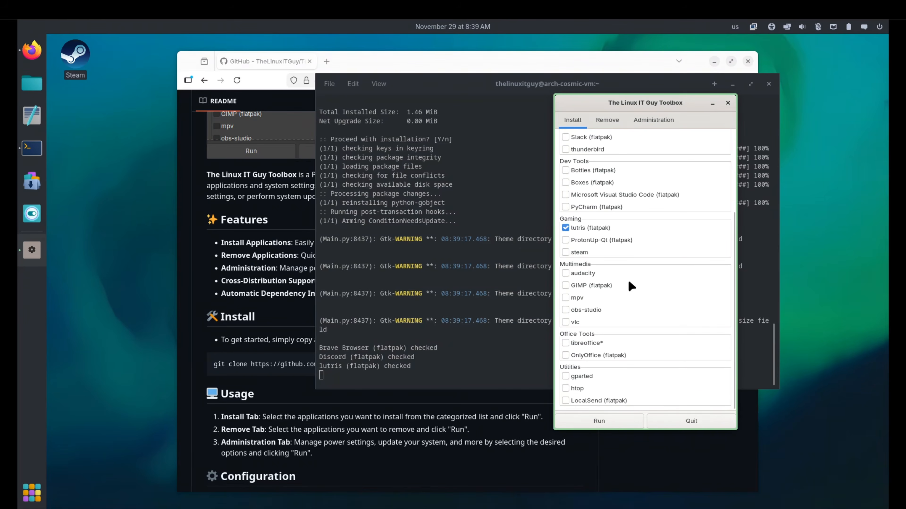
Mark firefox for removal in the Toolbox and run the selected installations and removal, keeping the terminal output in view.
left_click(607, 120)
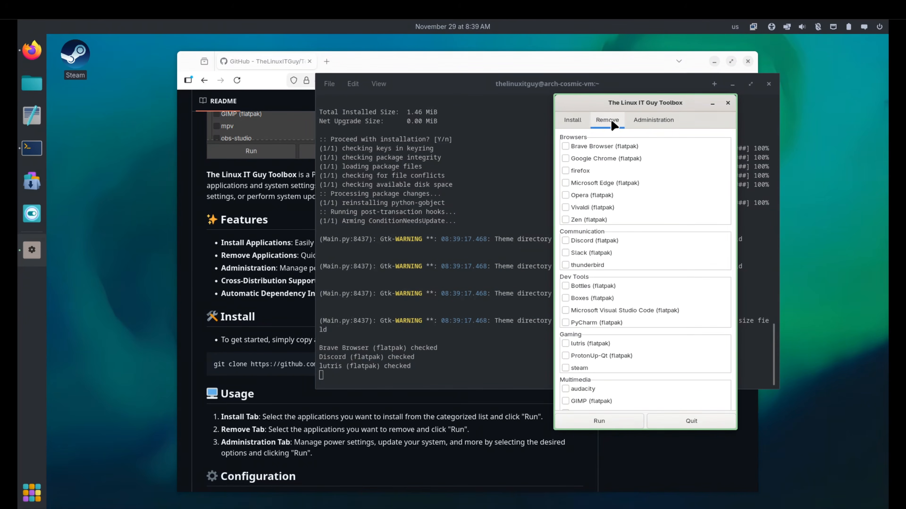
left_click(578, 171)
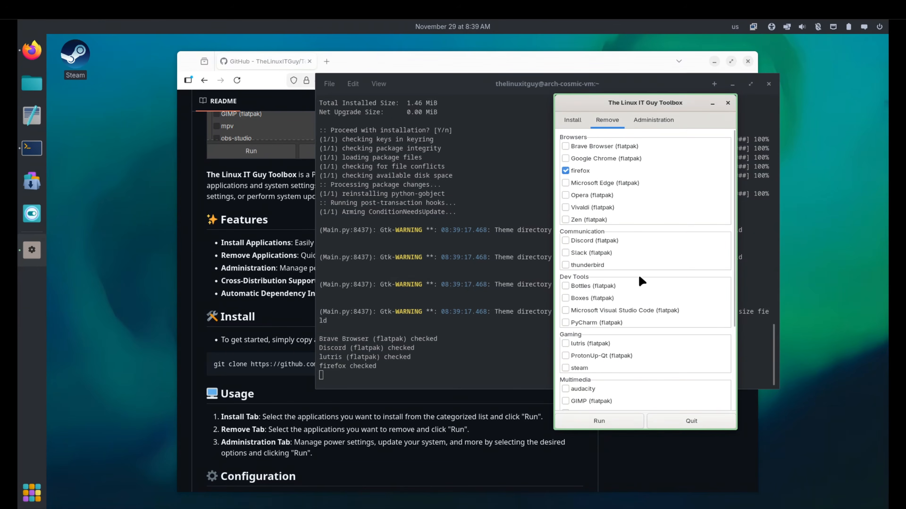
left_click(654, 121)
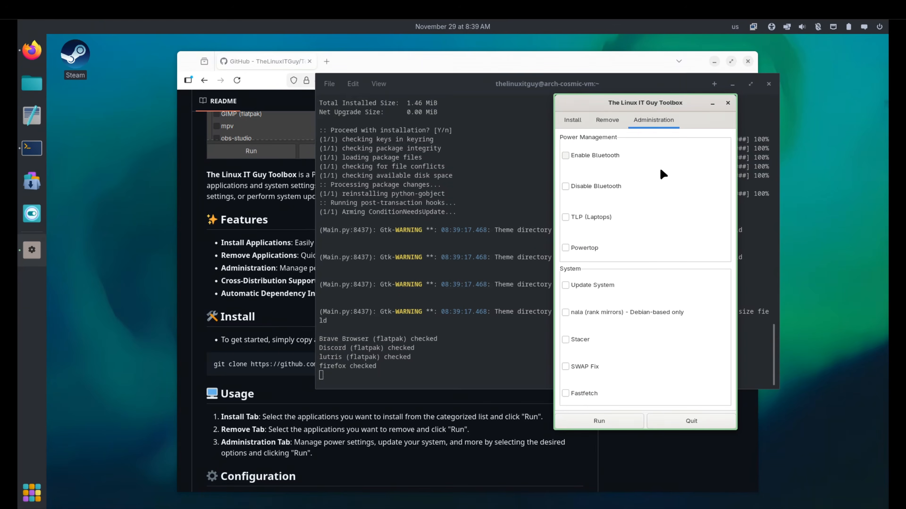
left_click(573, 121)
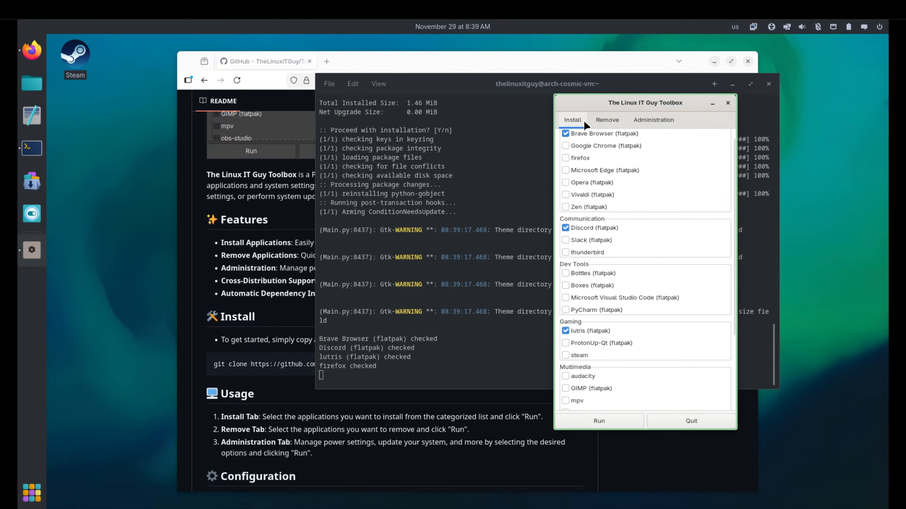
left_click(609, 427)
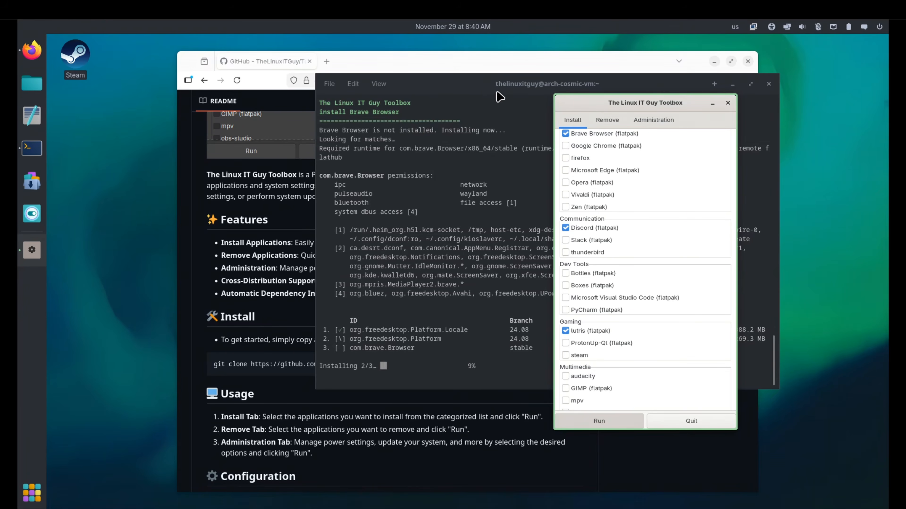
left_click_drag(499, 96, 264, 118)
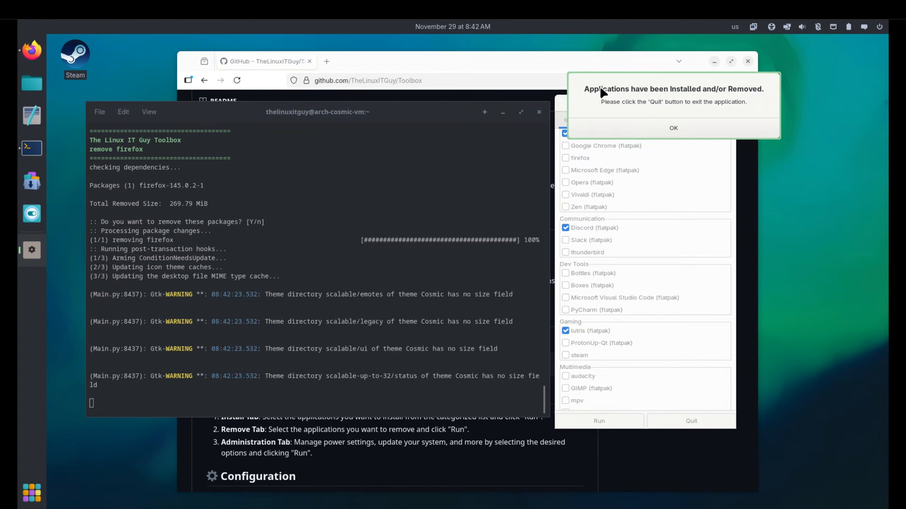
Acknowledge the completion message, quit the Toolbox, and close the terminal and browser windows.
left_click(695, 130)
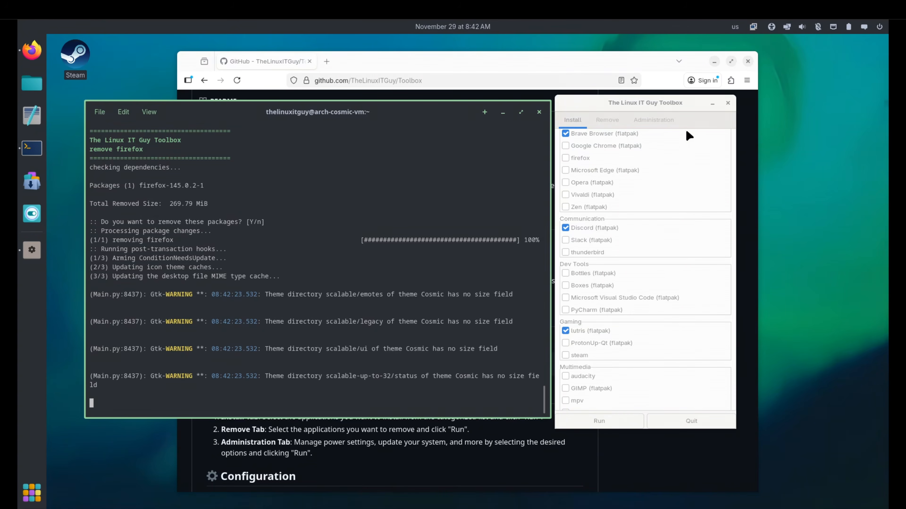
left_click(679, 422)
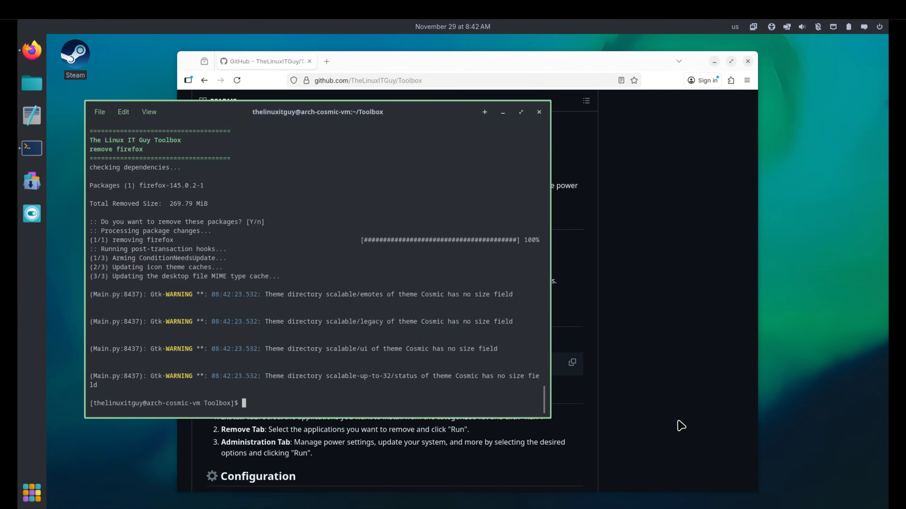
left_click(538, 114)
left_click(747, 62)
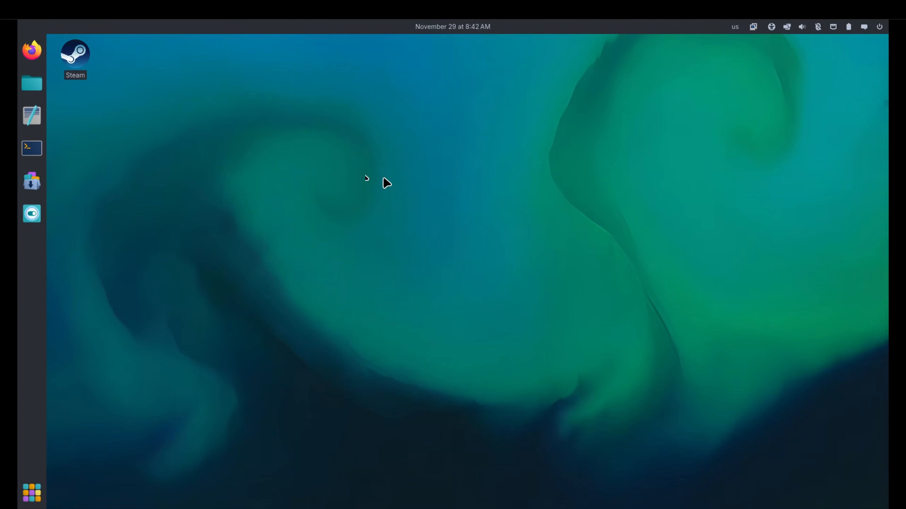
Find Brave in the app library, launch it to test the installation, and close its window.
left_click(31, 493)
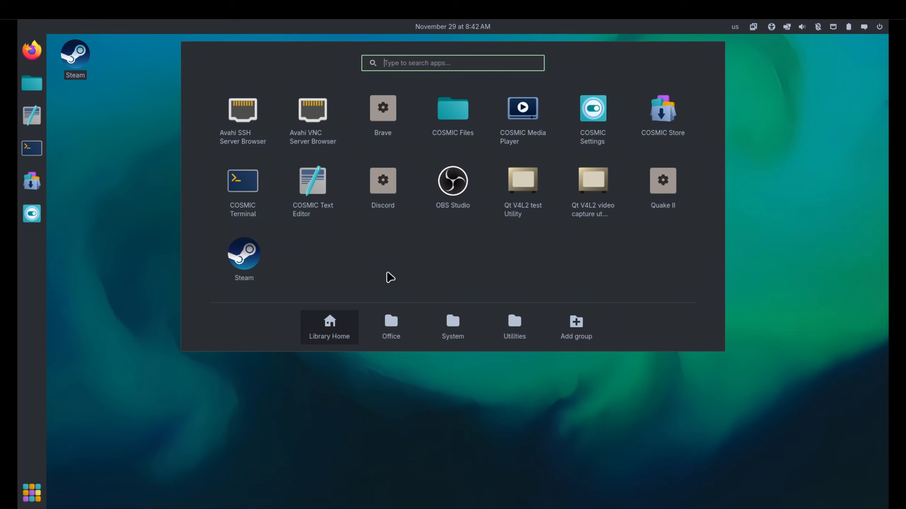
type("brave")
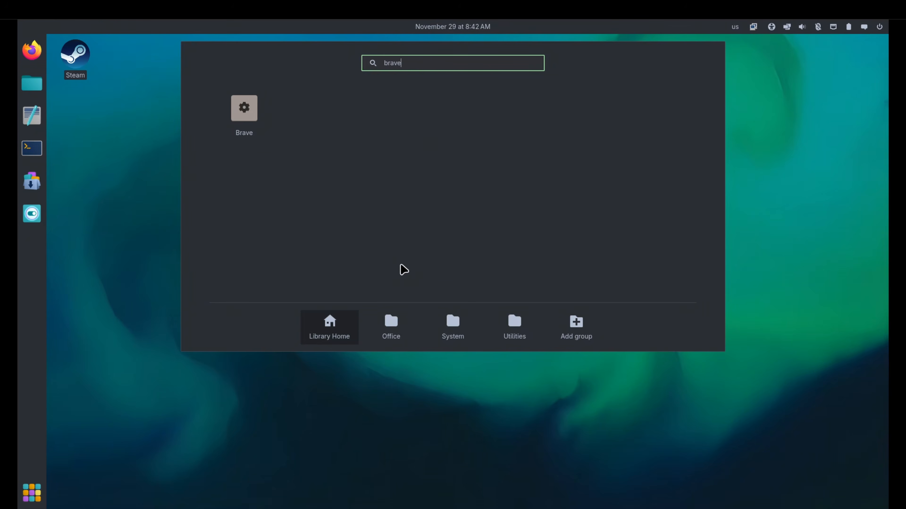
left_click(251, 116)
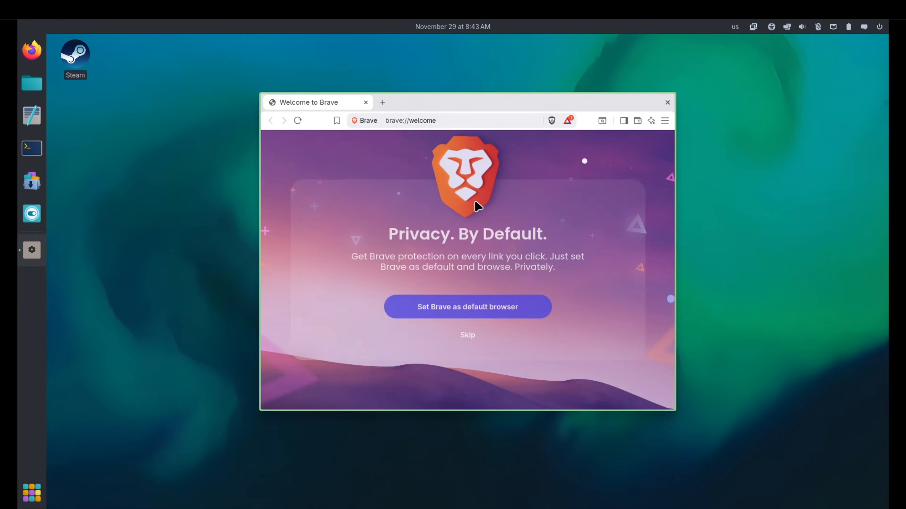
left_click(667, 102)
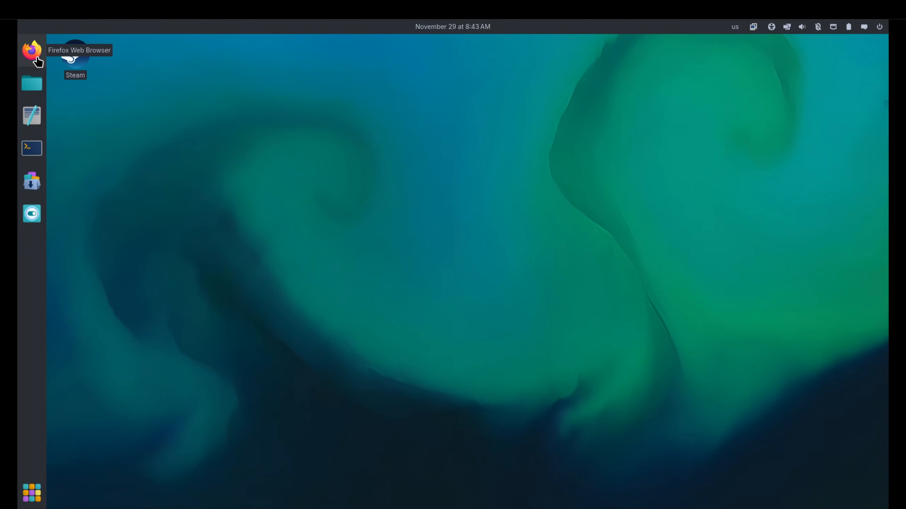
Search the app library for firefox to check its removal, and launch Brave from the dock.
left_click(37, 499)
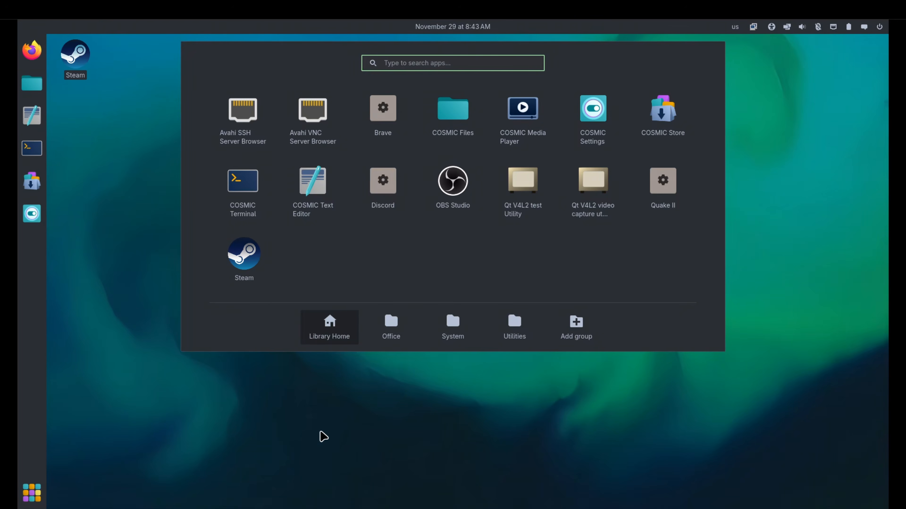
type("firefo")
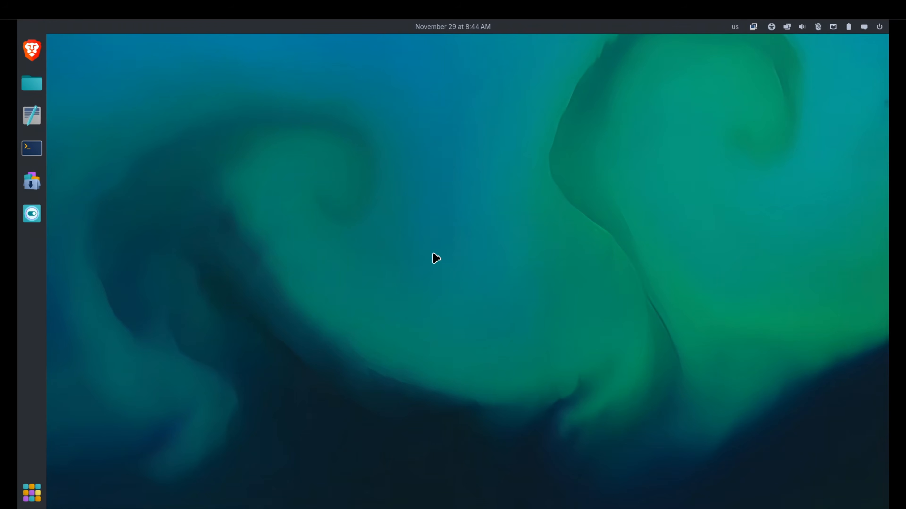
left_click(29, 52)
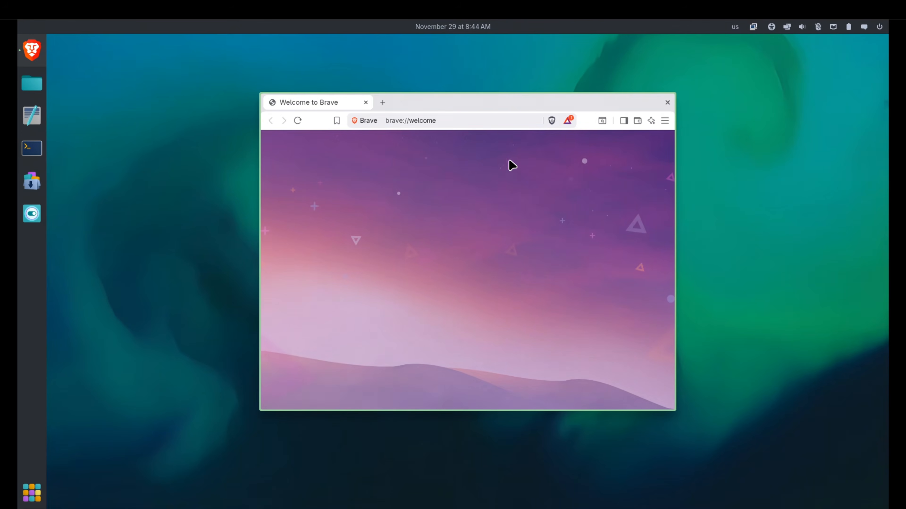